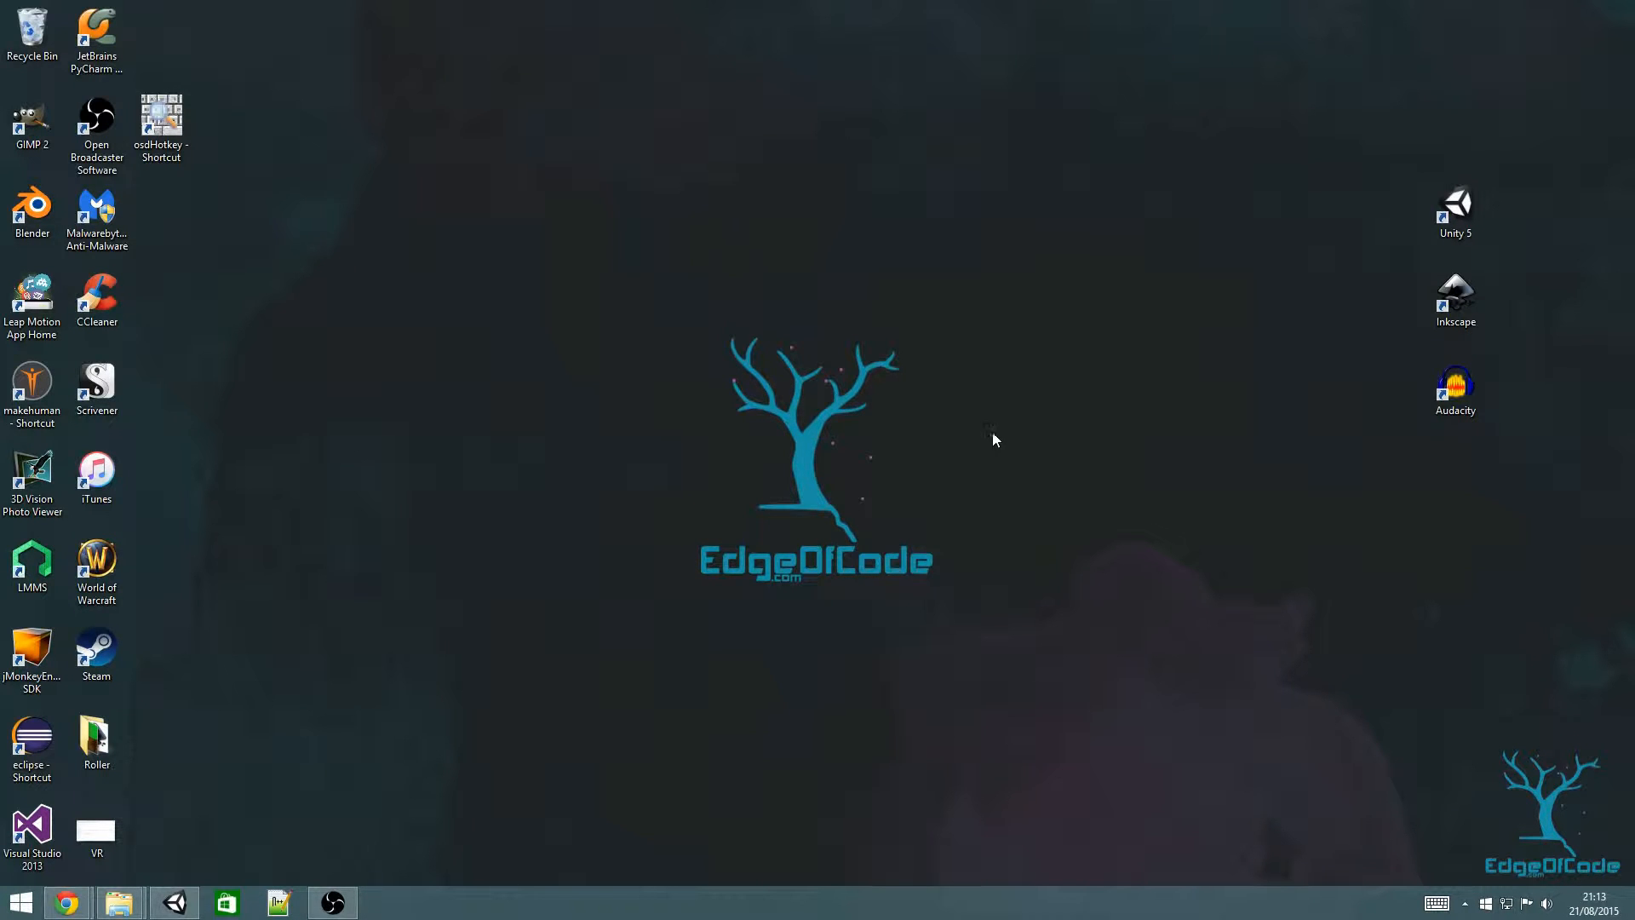
# Step: Launch Audacity from the desktop
pyautogui.doubleClick(1474, 399)
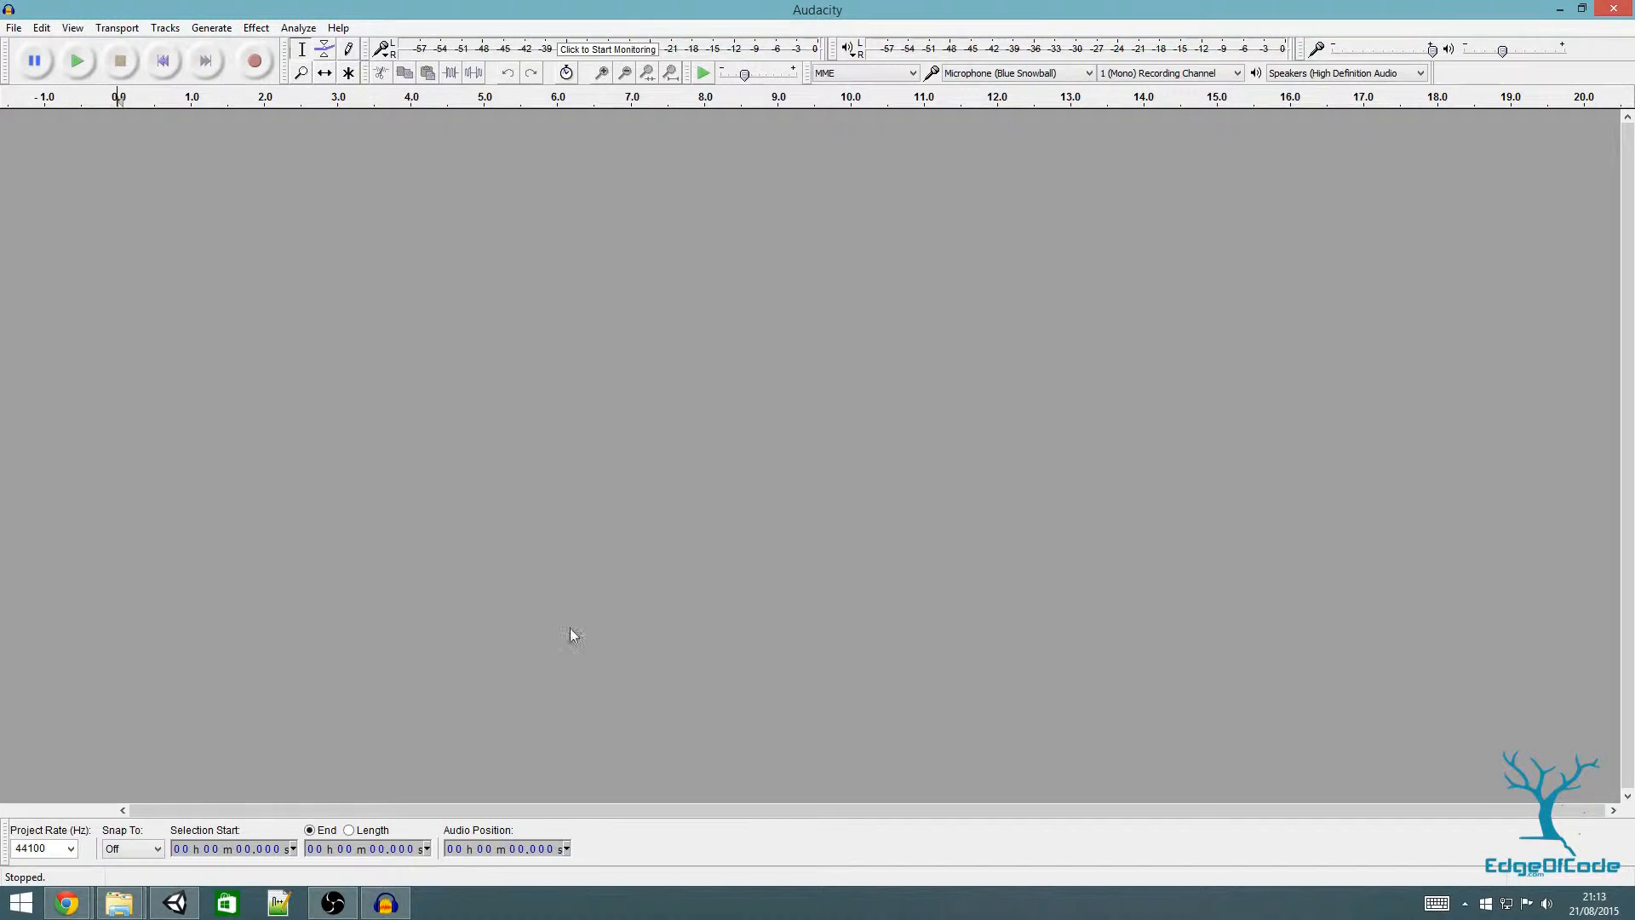
# Step: Switch to Chrome to view the Audacity download page and the freeSFX royalty-free music page, and return to Audacity
pyautogui.moveTo(66, 903)
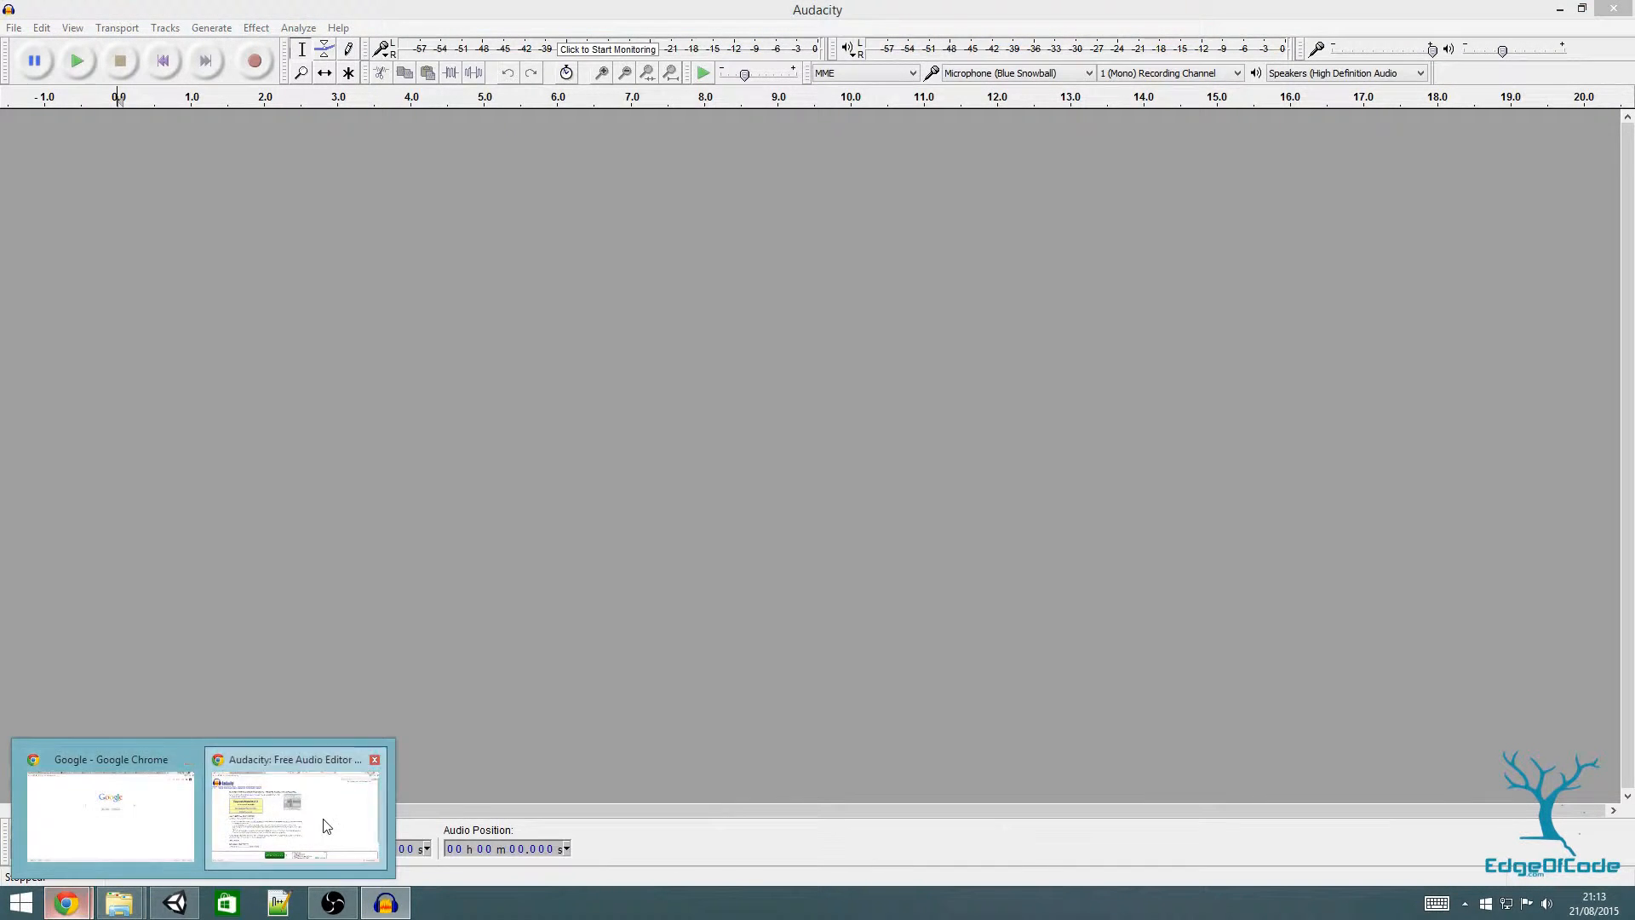
pyautogui.click(324, 826)
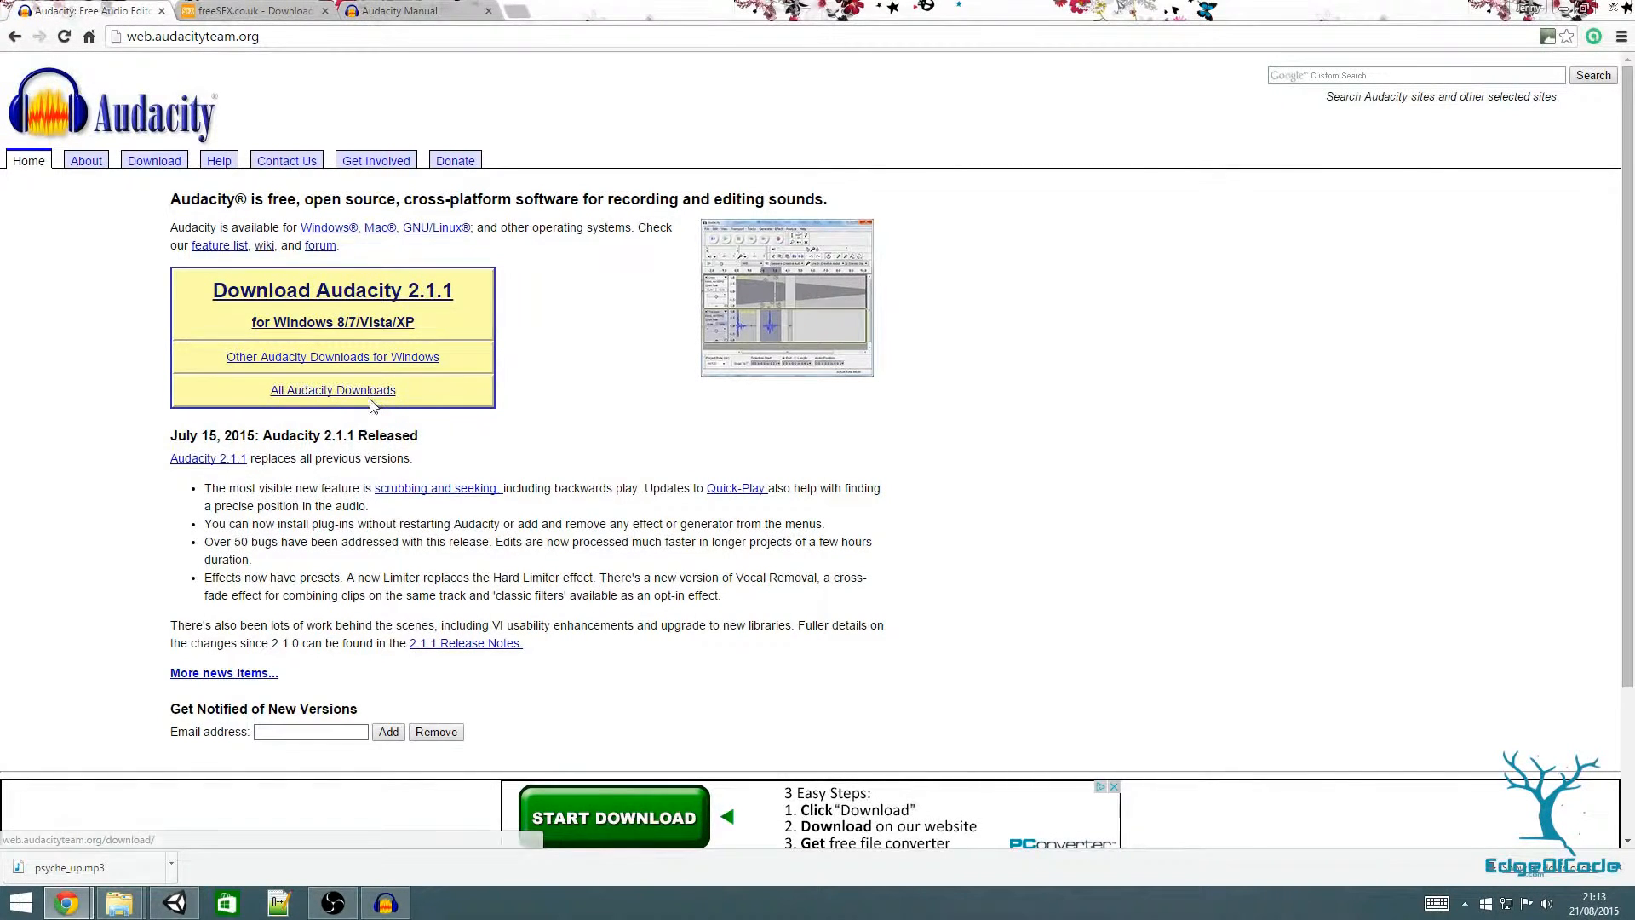
pyautogui.click(253, 16)
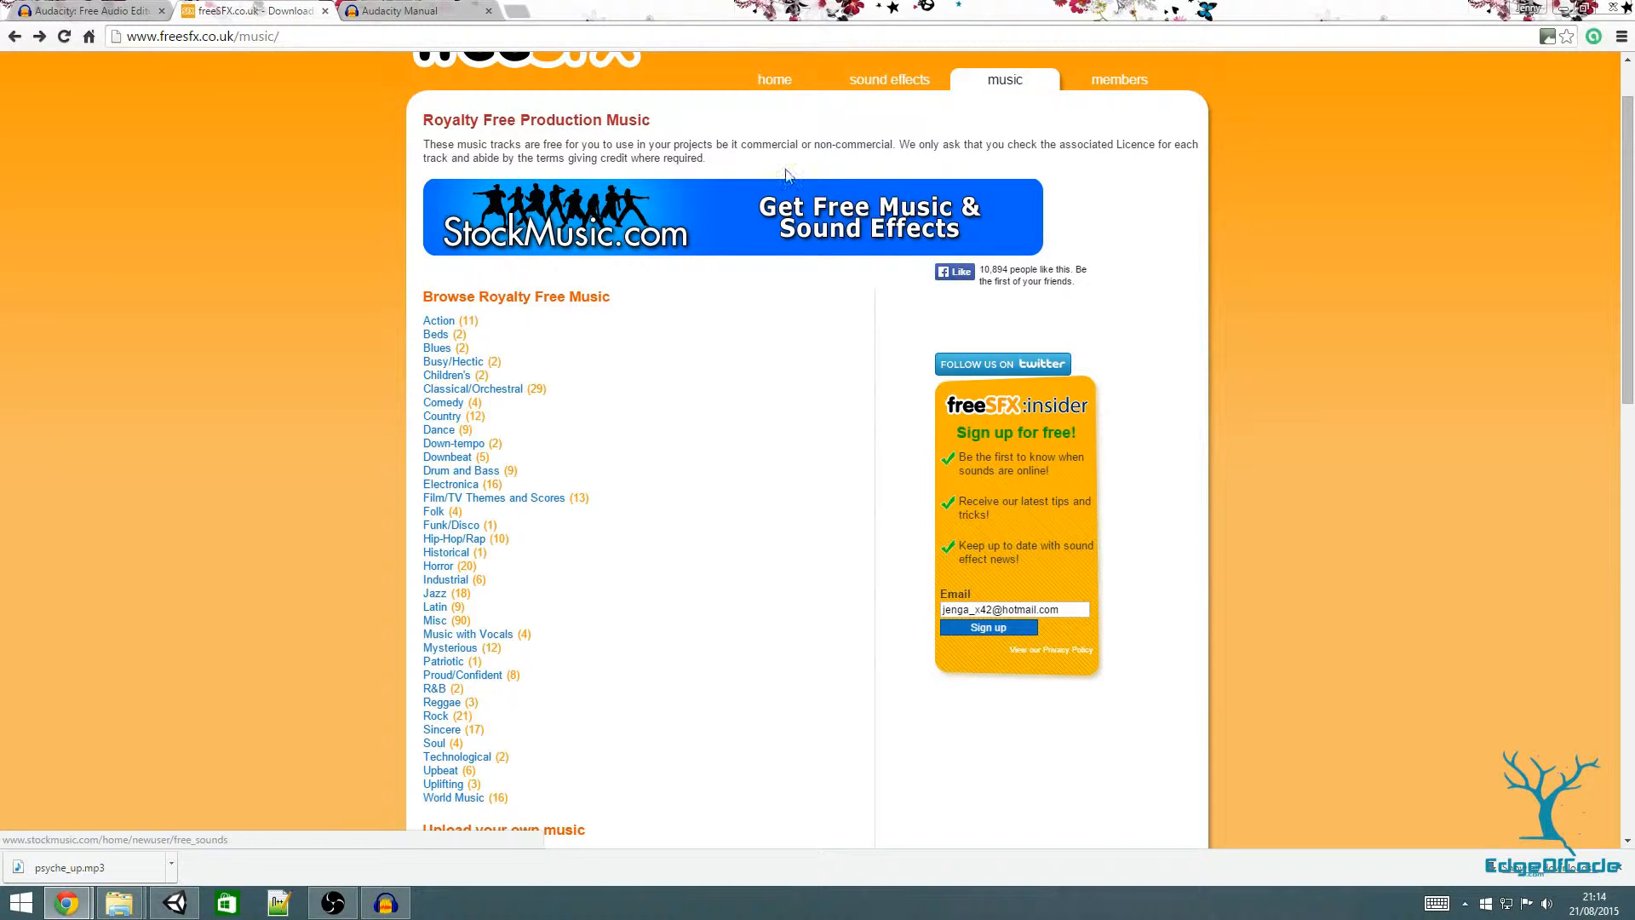
pyautogui.click(386, 904)
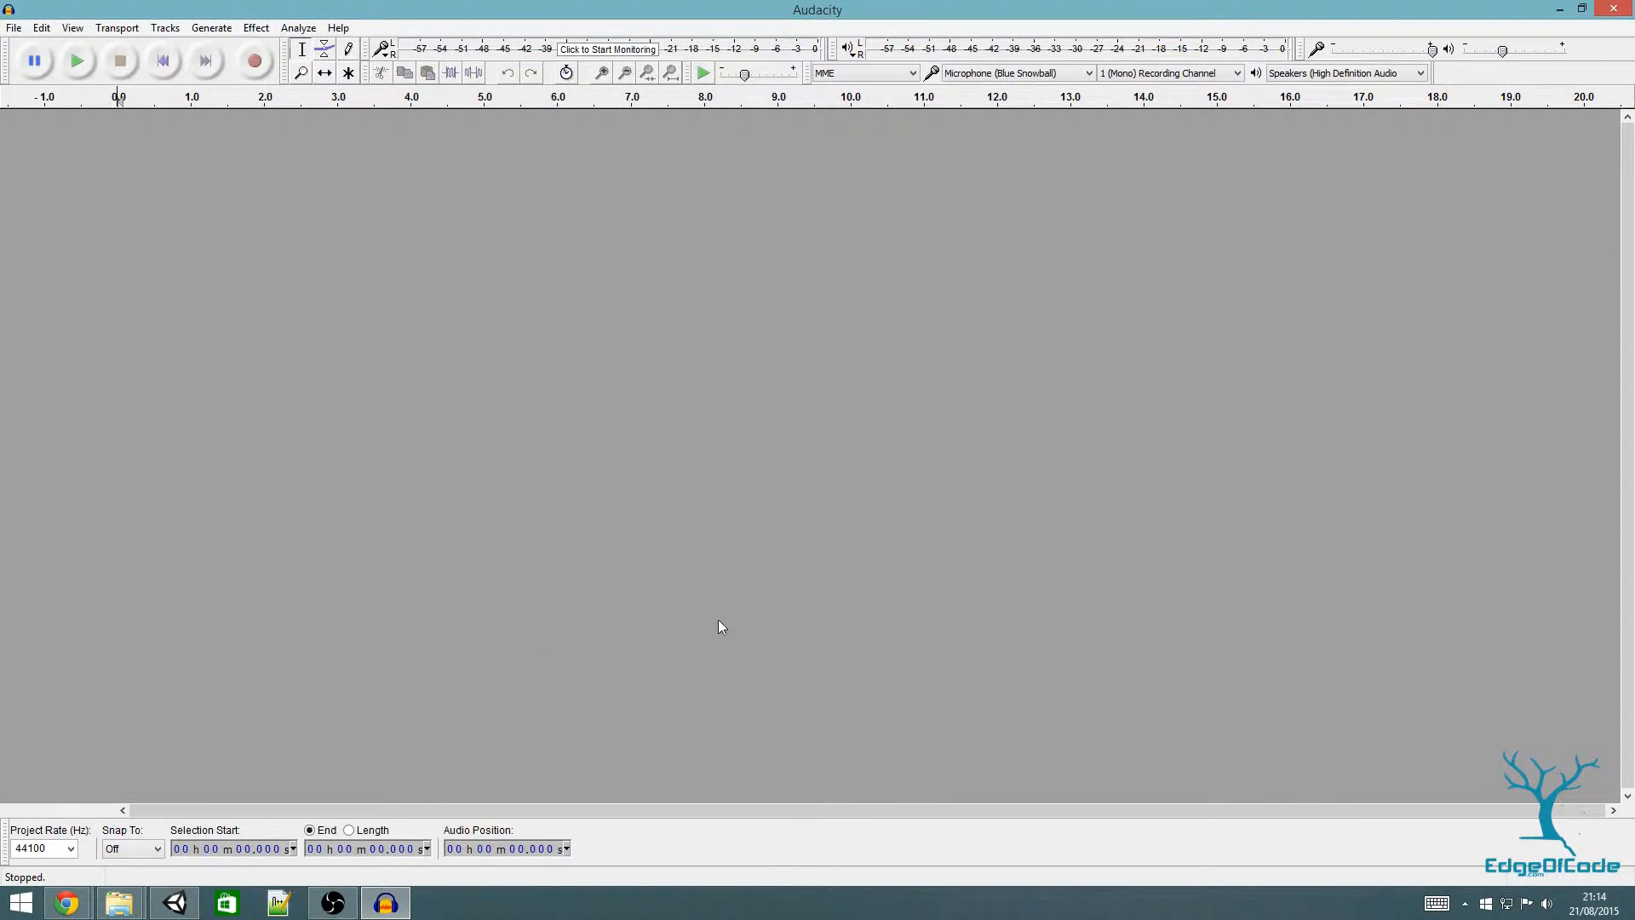
# Step: Set the recording device to Microphone (Blue Snowball) with 1 (Mono) Recording Channel and the playback device to Speakers (High Definition Audio)
pyautogui.click(1085, 75)
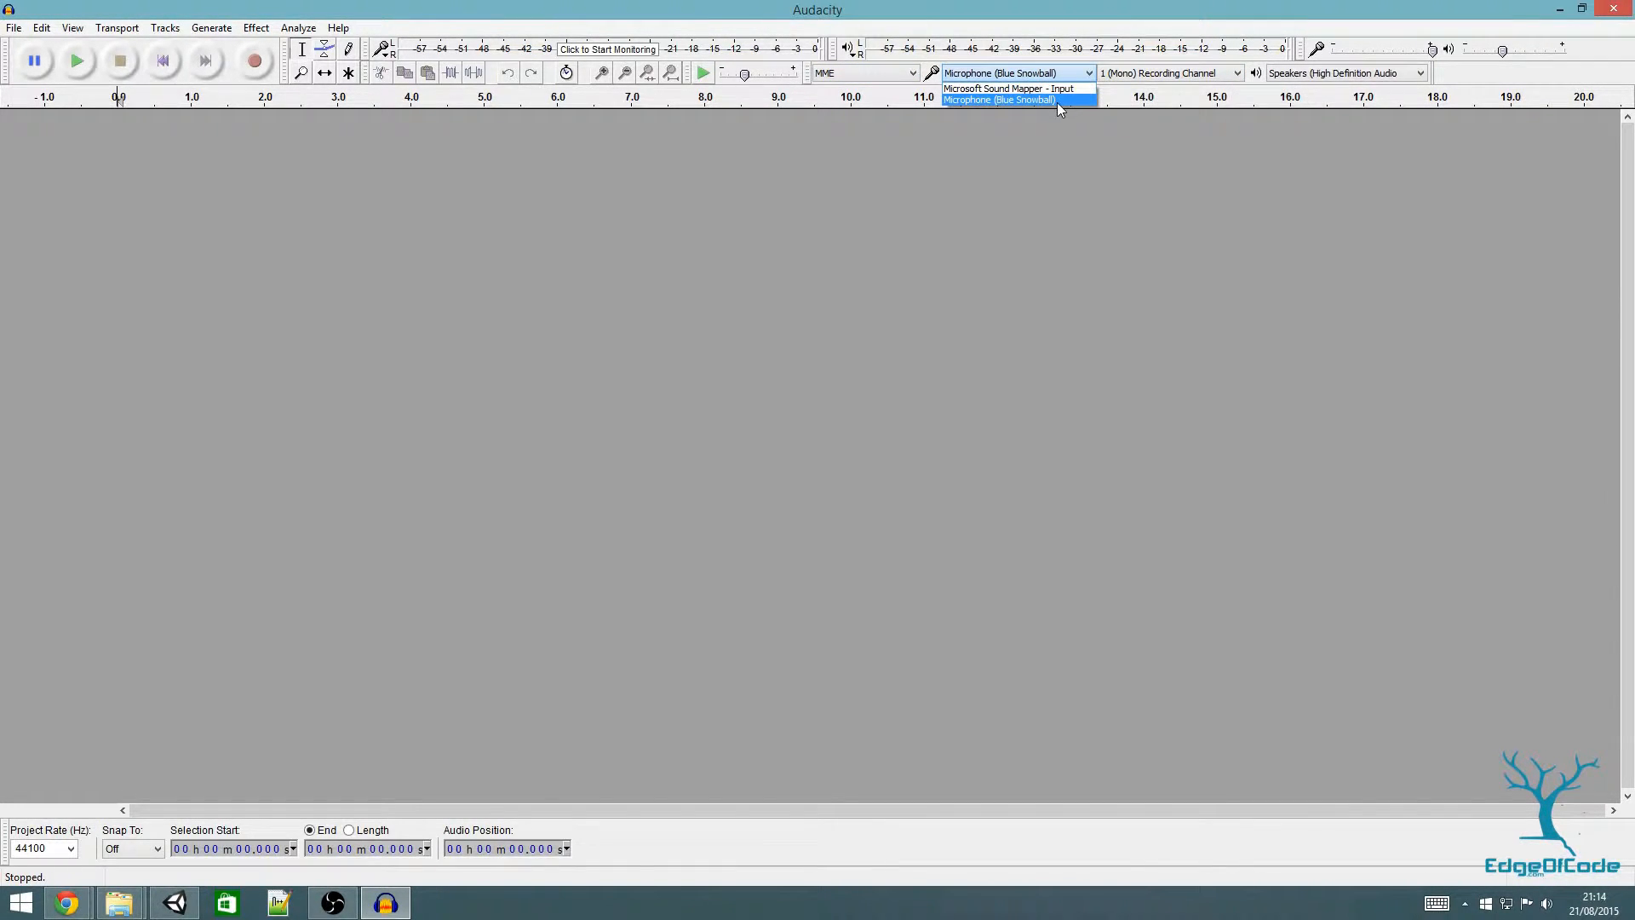
pyautogui.click(1056, 102)
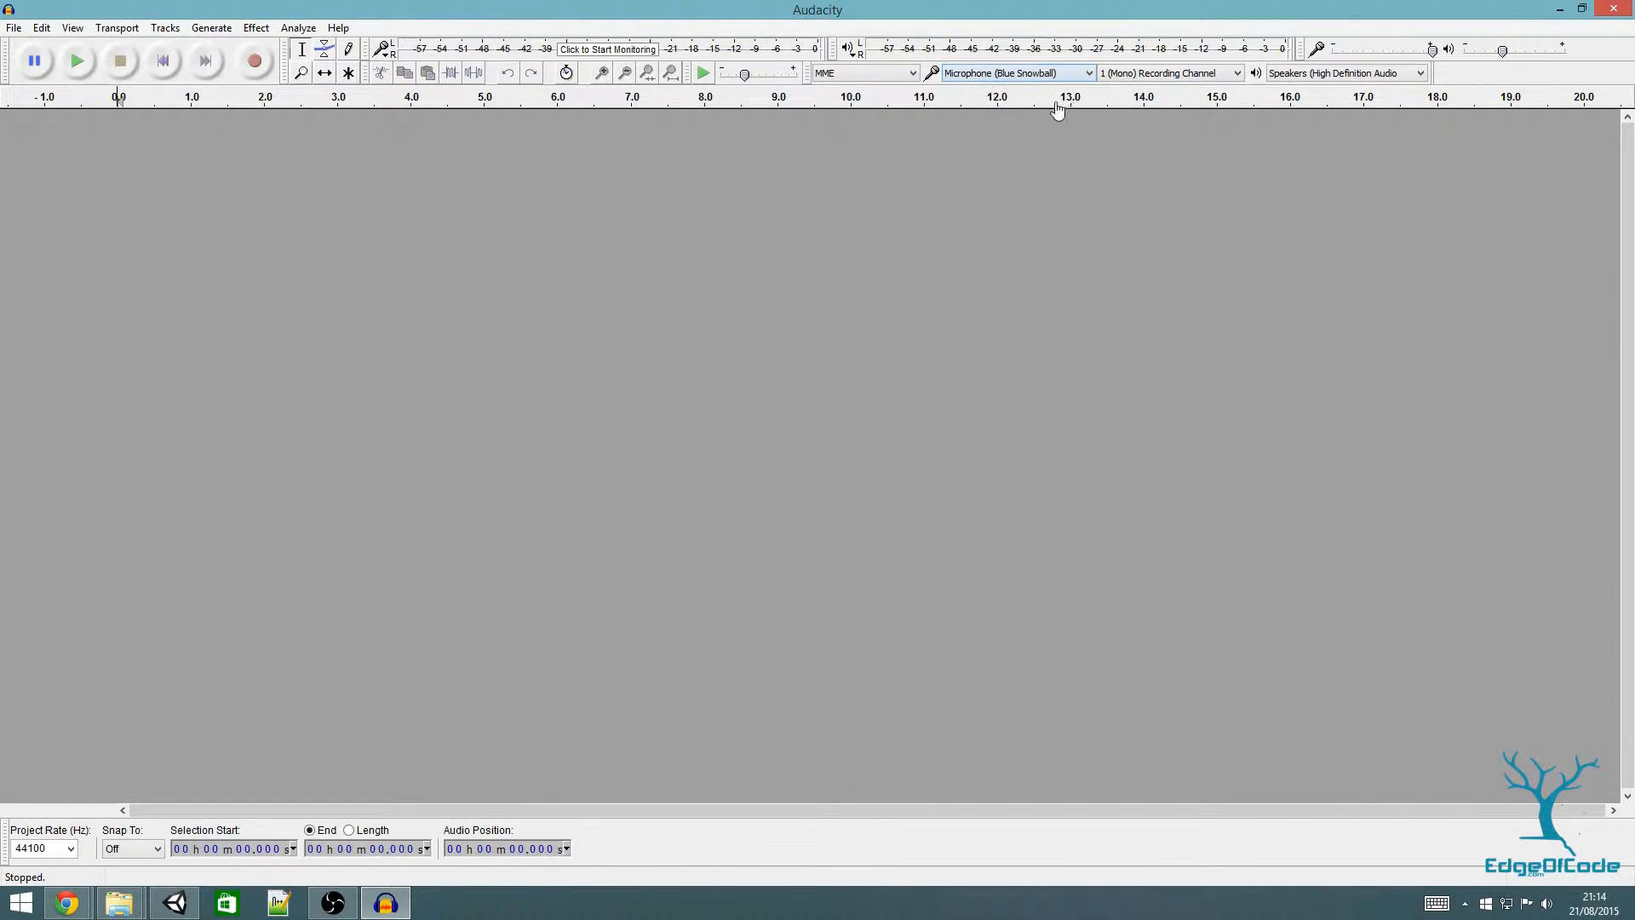
pyautogui.click(1238, 75)
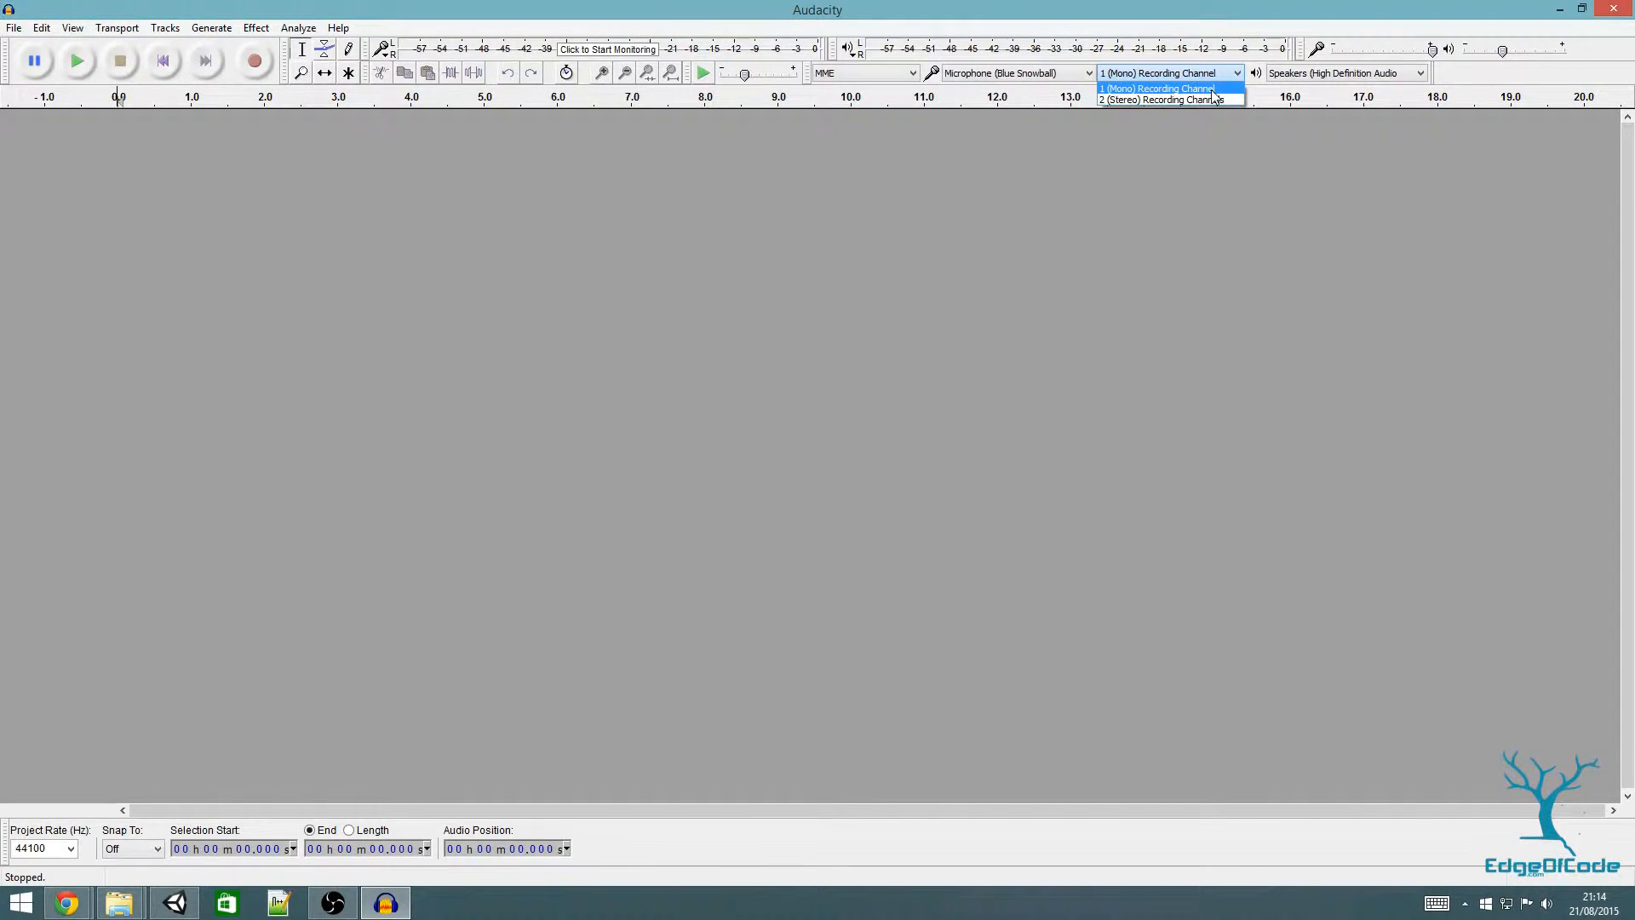
pyautogui.click(1213, 89)
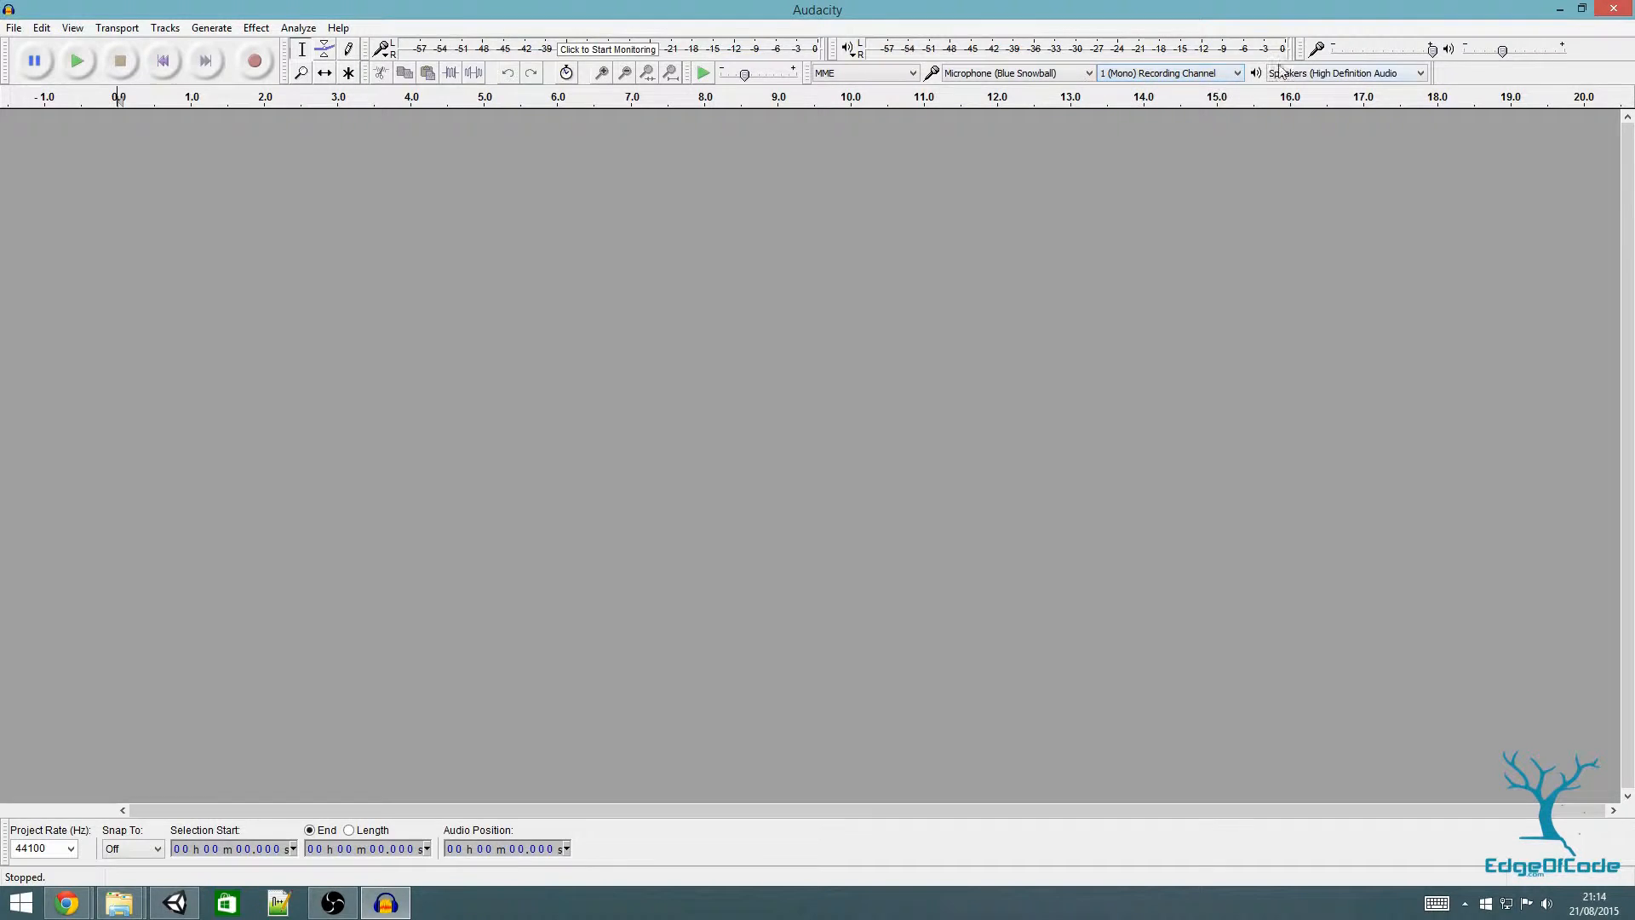
pyautogui.click(1415, 76)
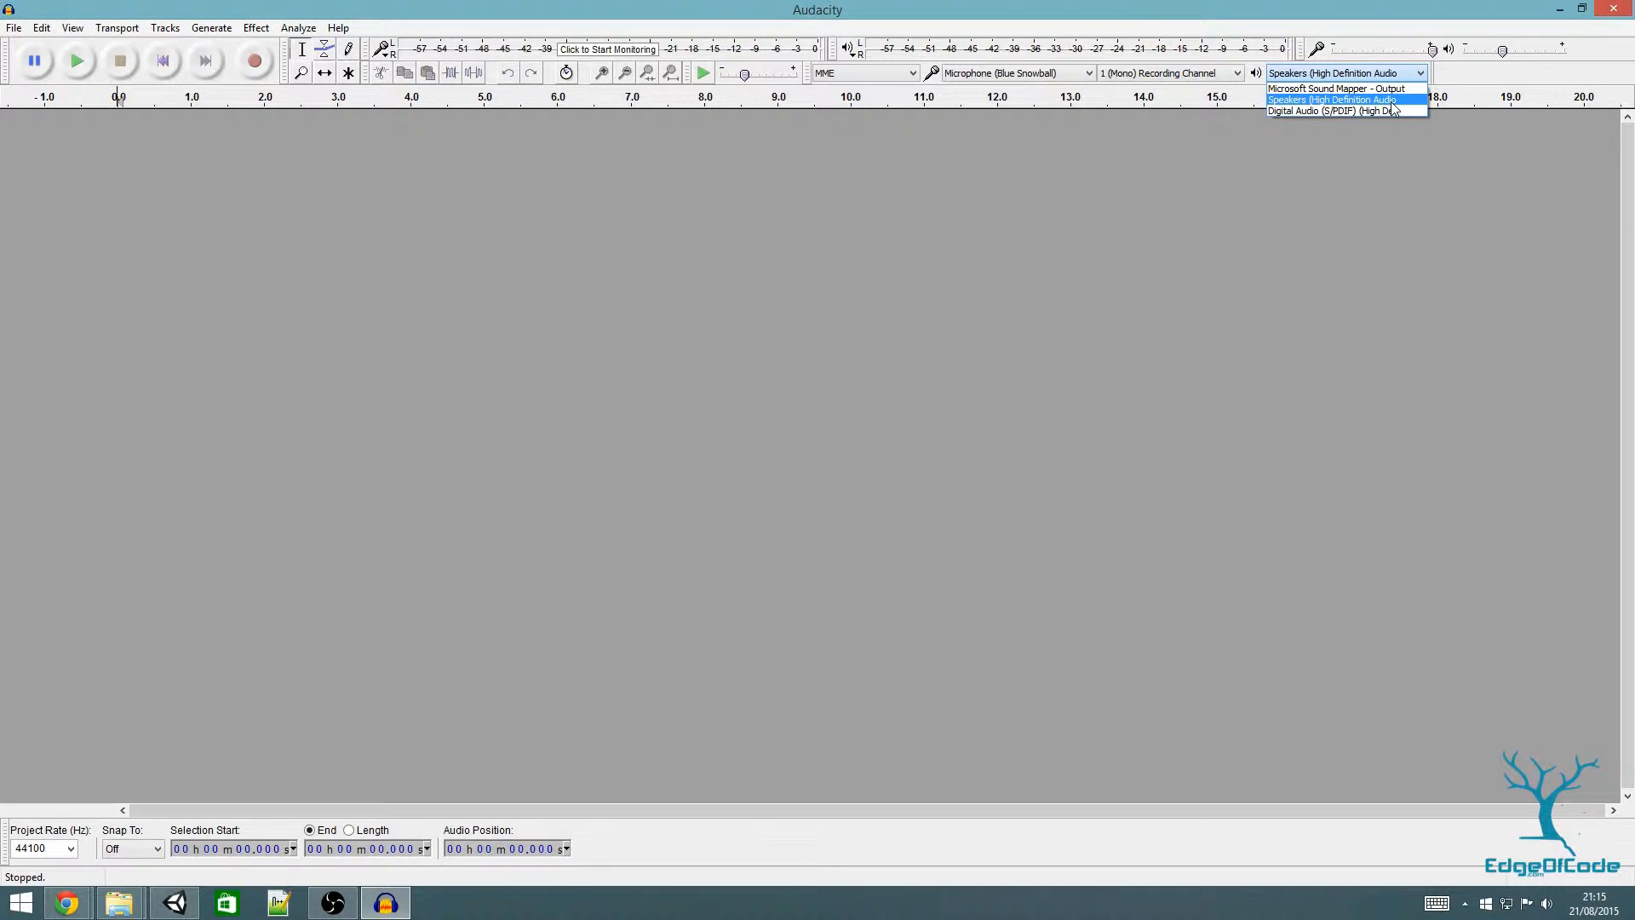
pyautogui.click(1392, 102)
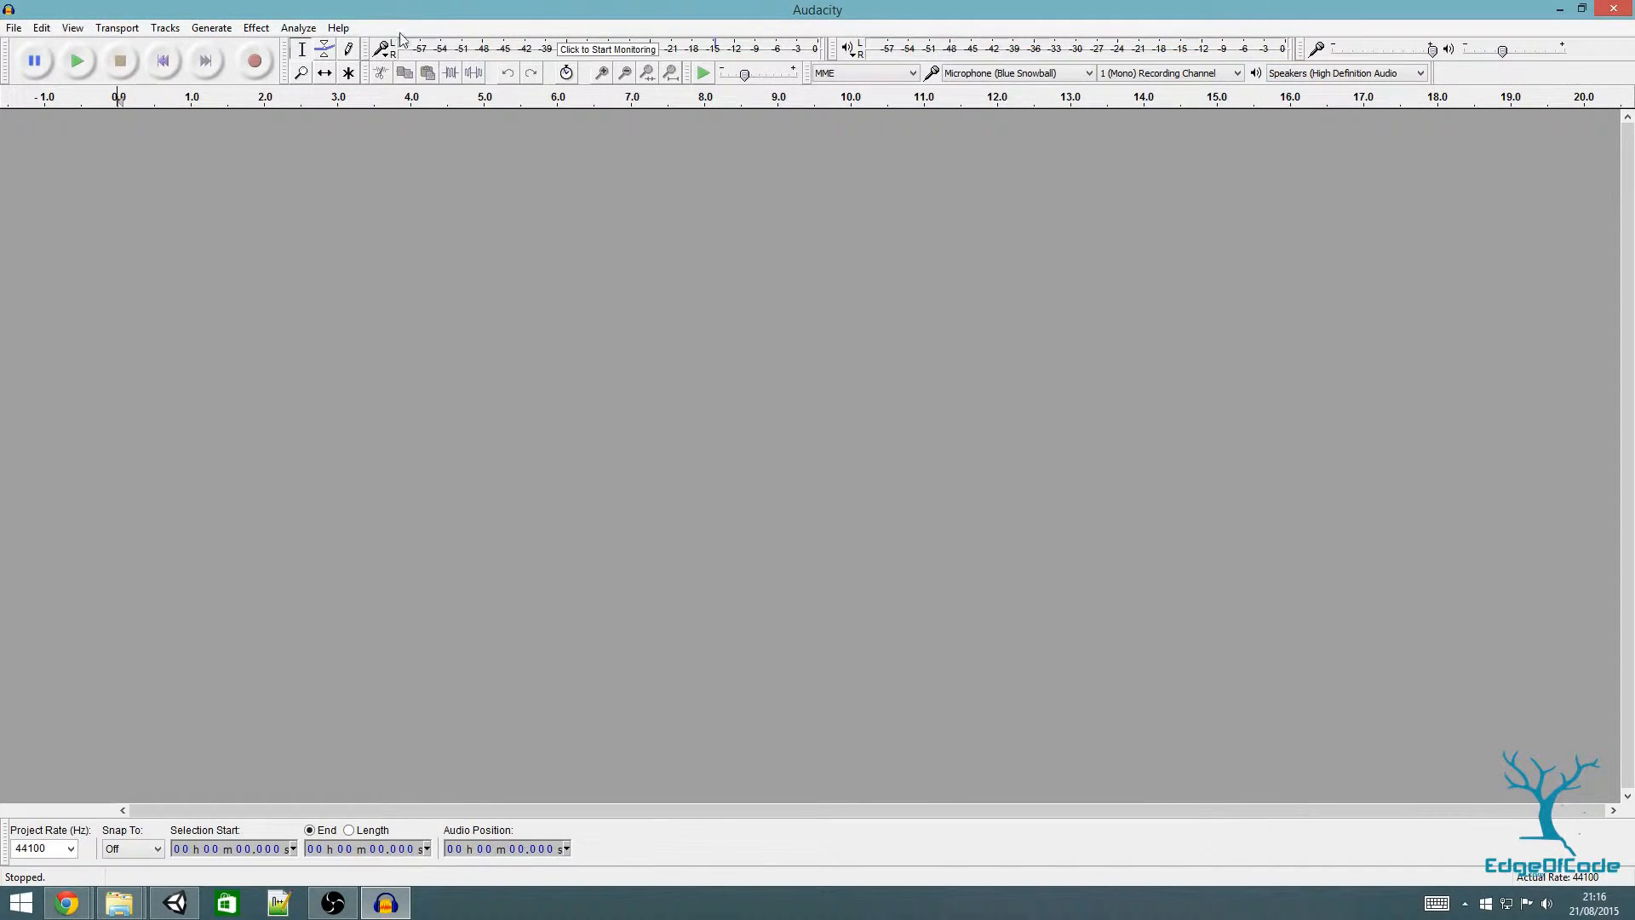
# Step: Start monitoring the microphone input level and set the recording volume to 1.00
pyautogui.click(383, 51)
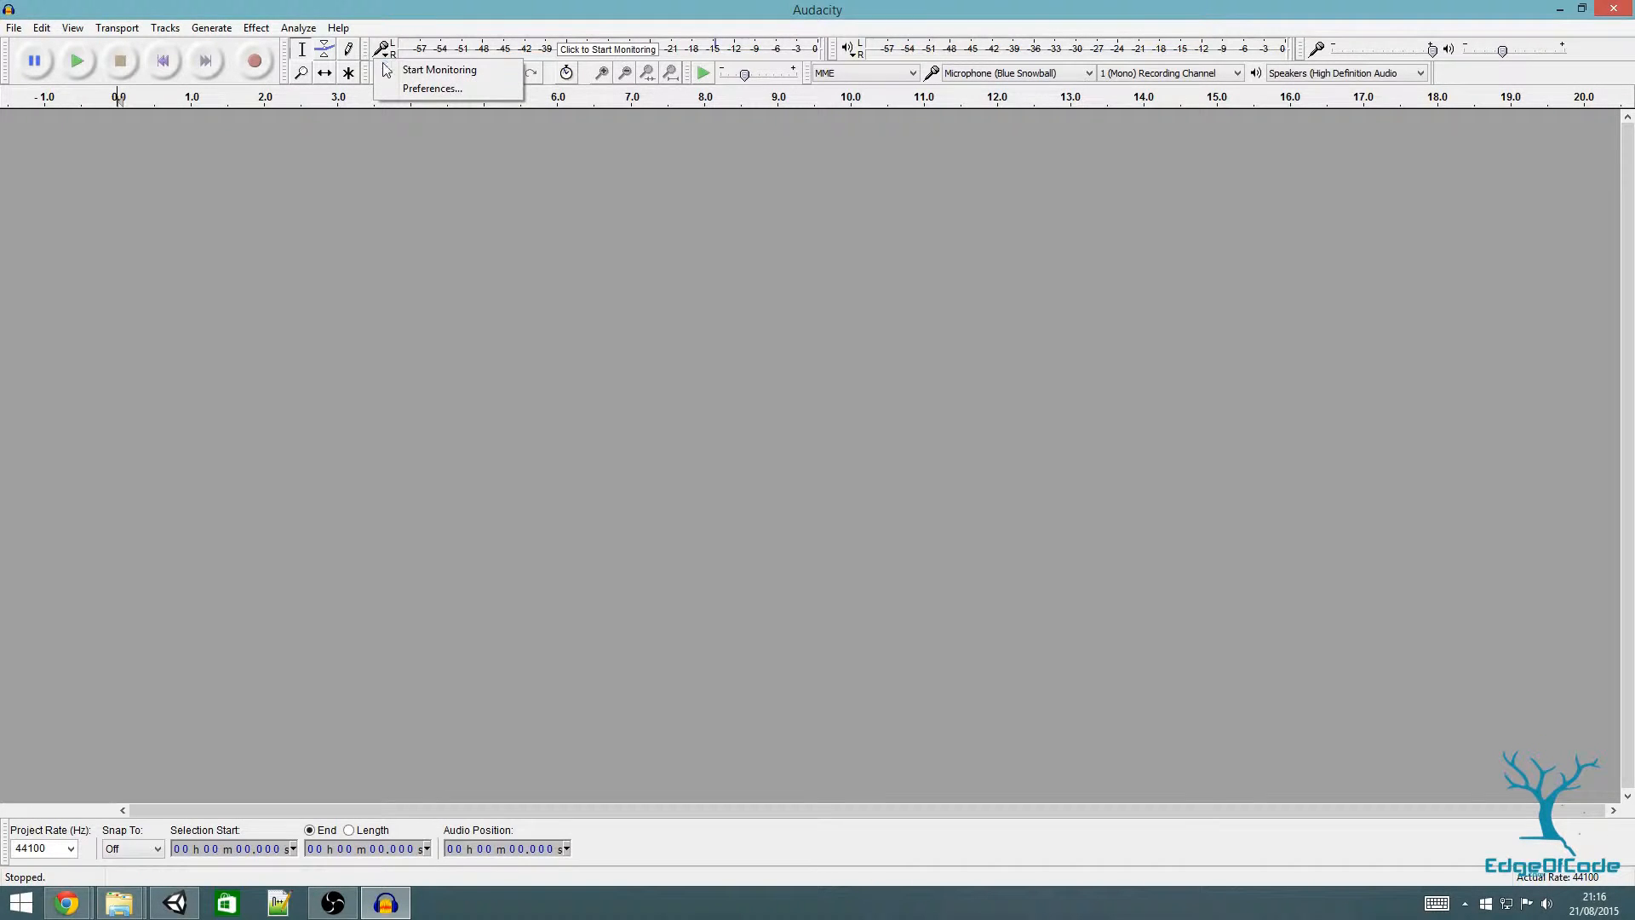
pyautogui.click(407, 71)
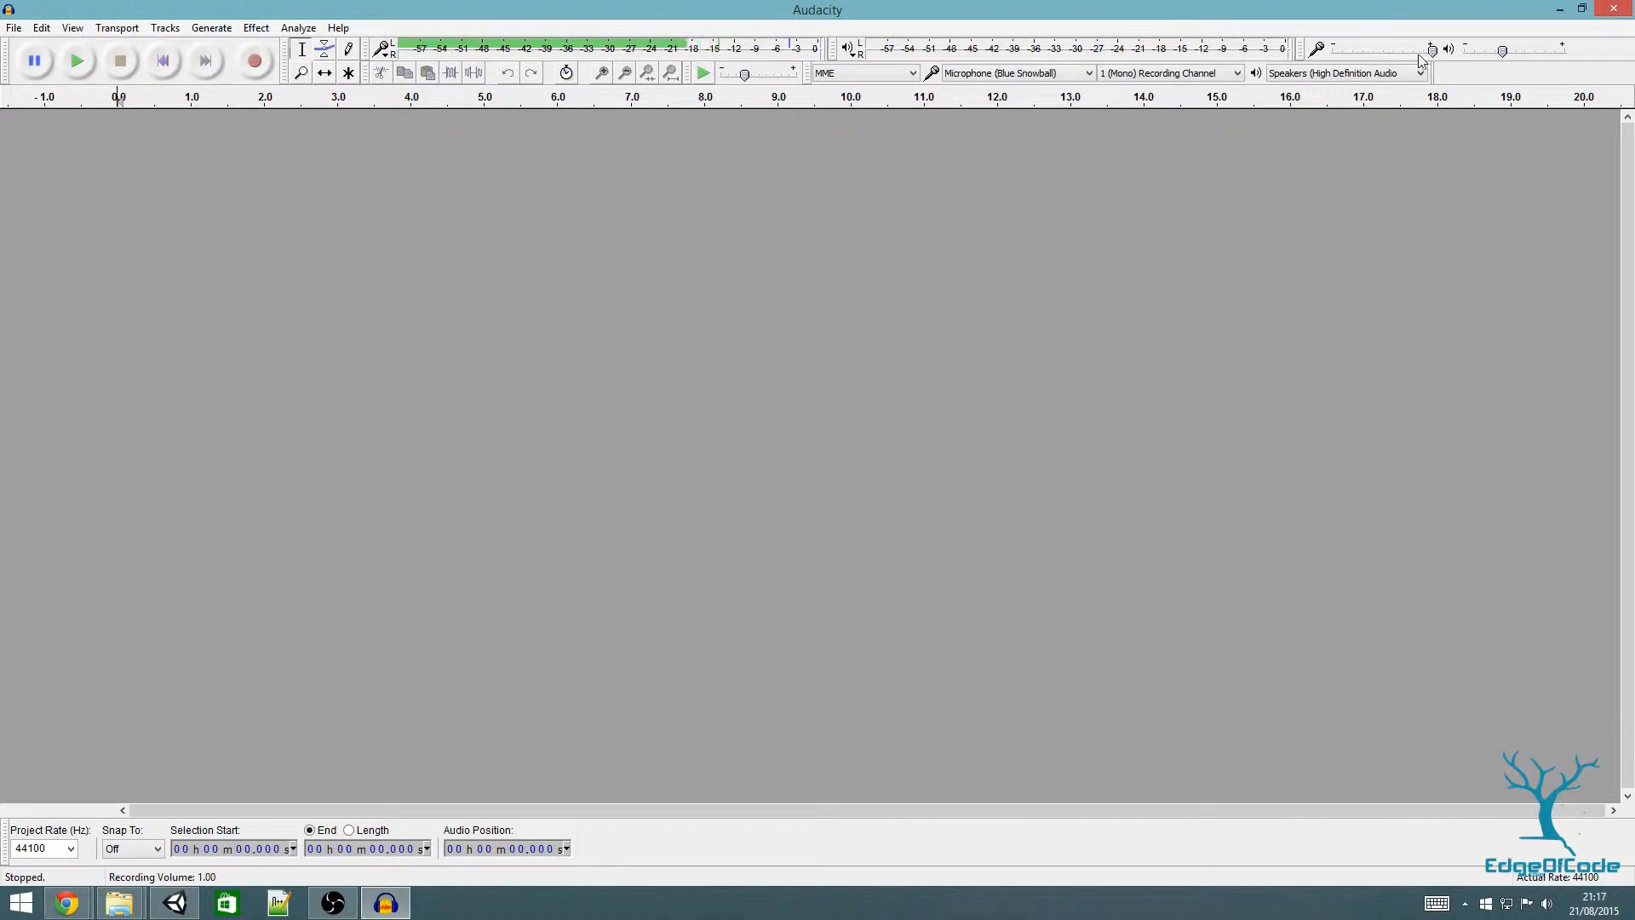
pyautogui.moveTo(1432, 54)
pyautogui.mouseDown()
pyautogui.moveTo(1396, 53)
pyautogui.moveTo(1442, 56)
pyautogui.mouseUp()
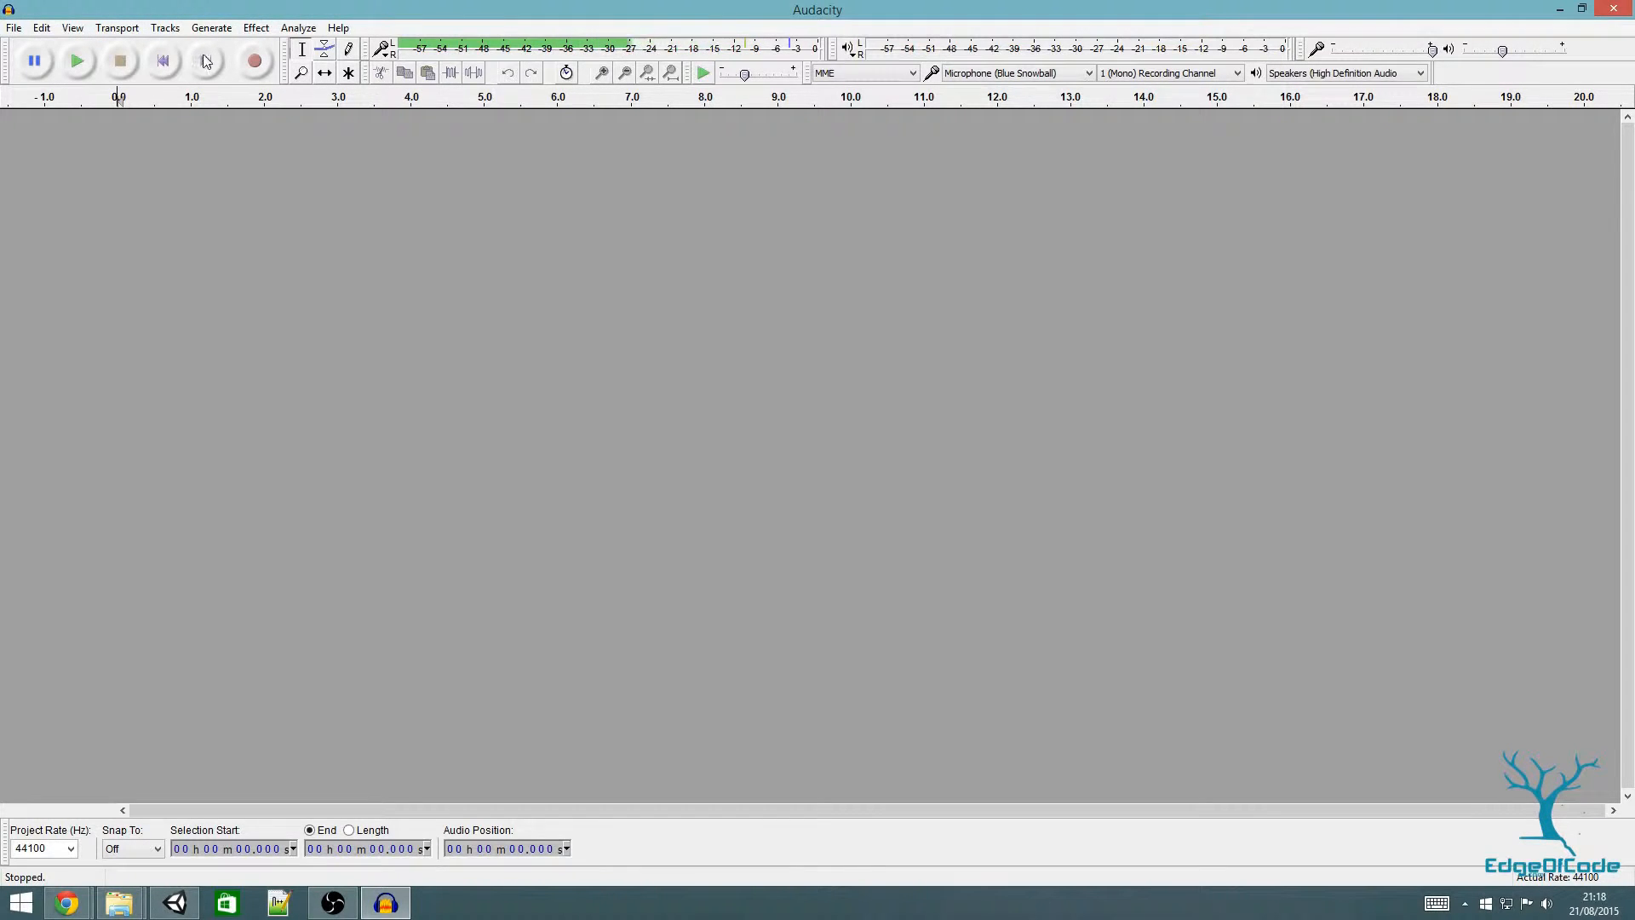
# Step: Record a voice test of about 6 seconds and remove its track
pyautogui.click(256, 63)
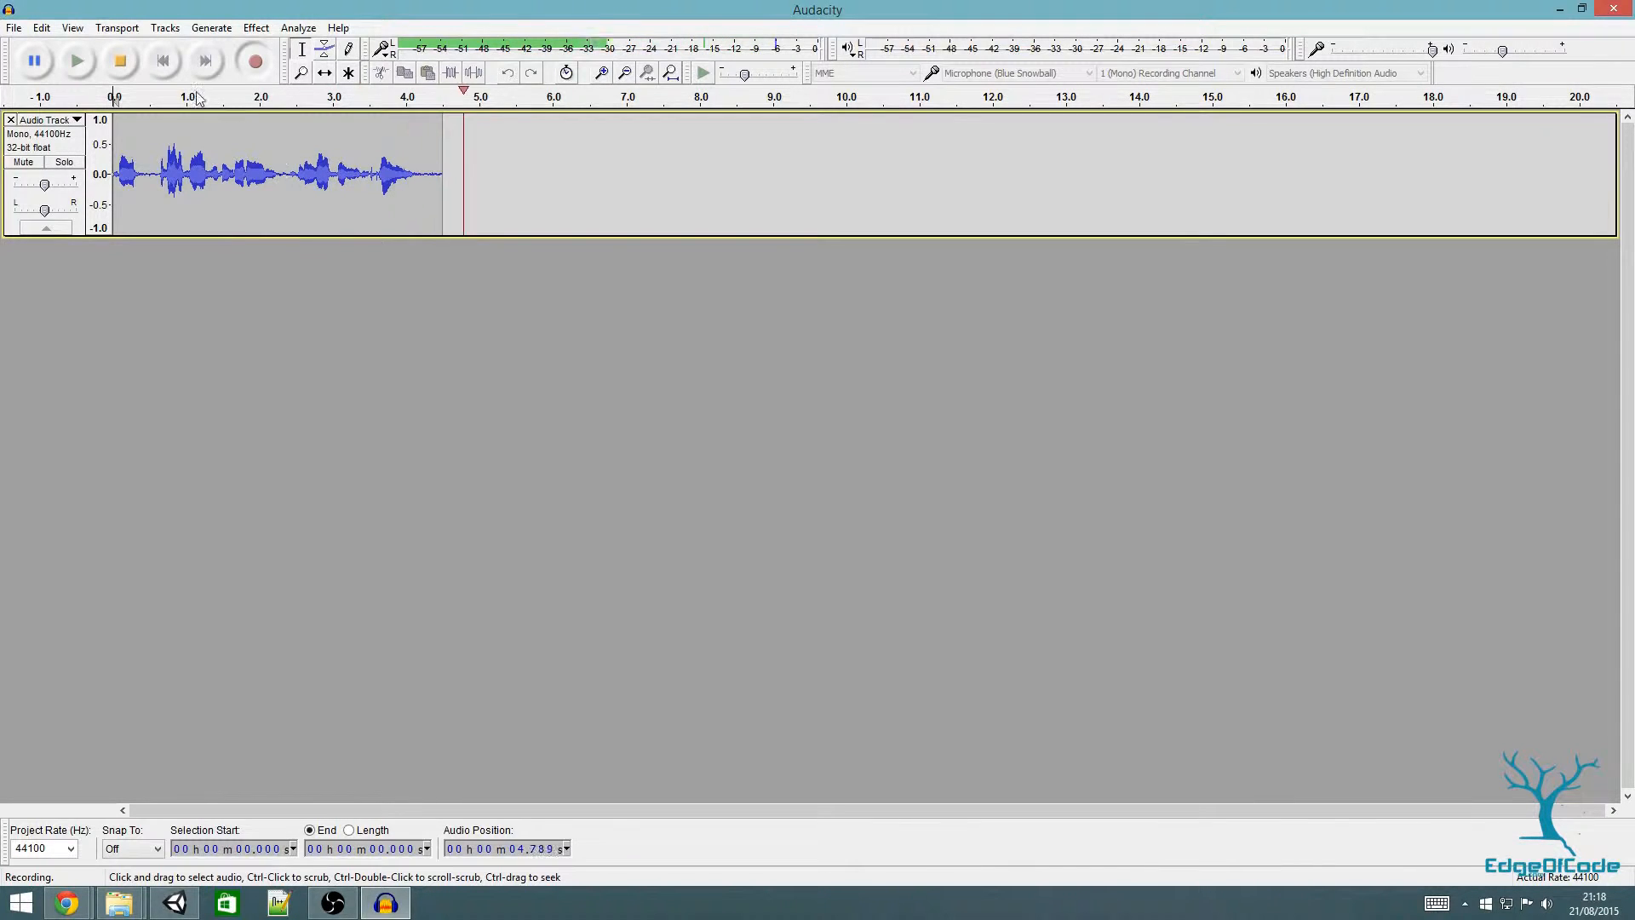
pyautogui.click(121, 61)
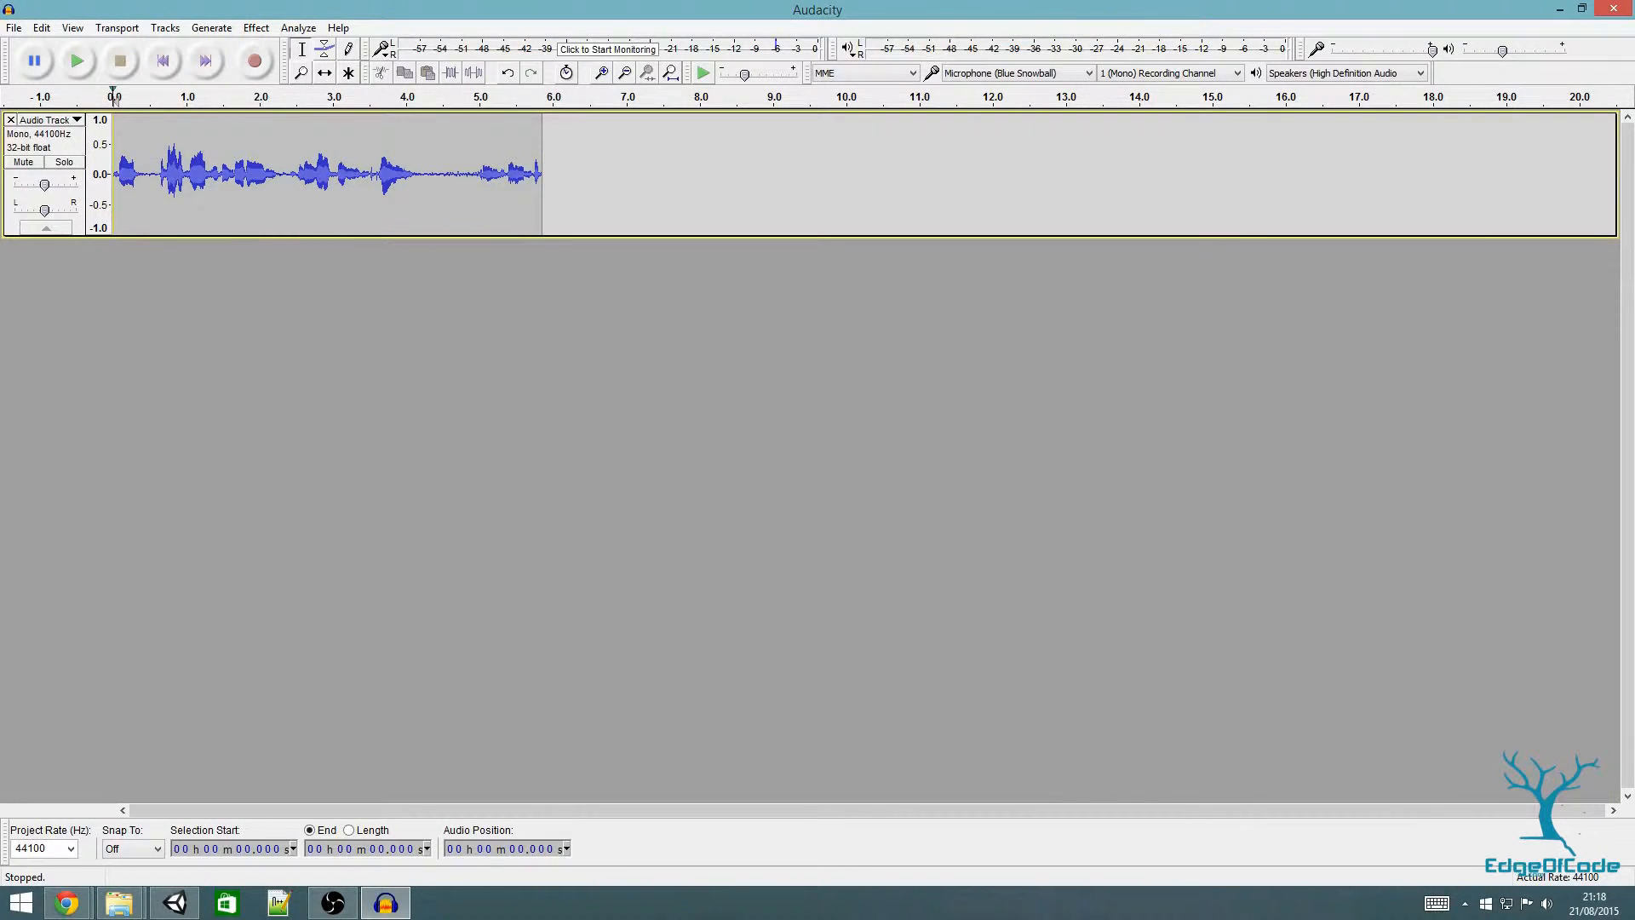
pyautogui.click(10, 120)
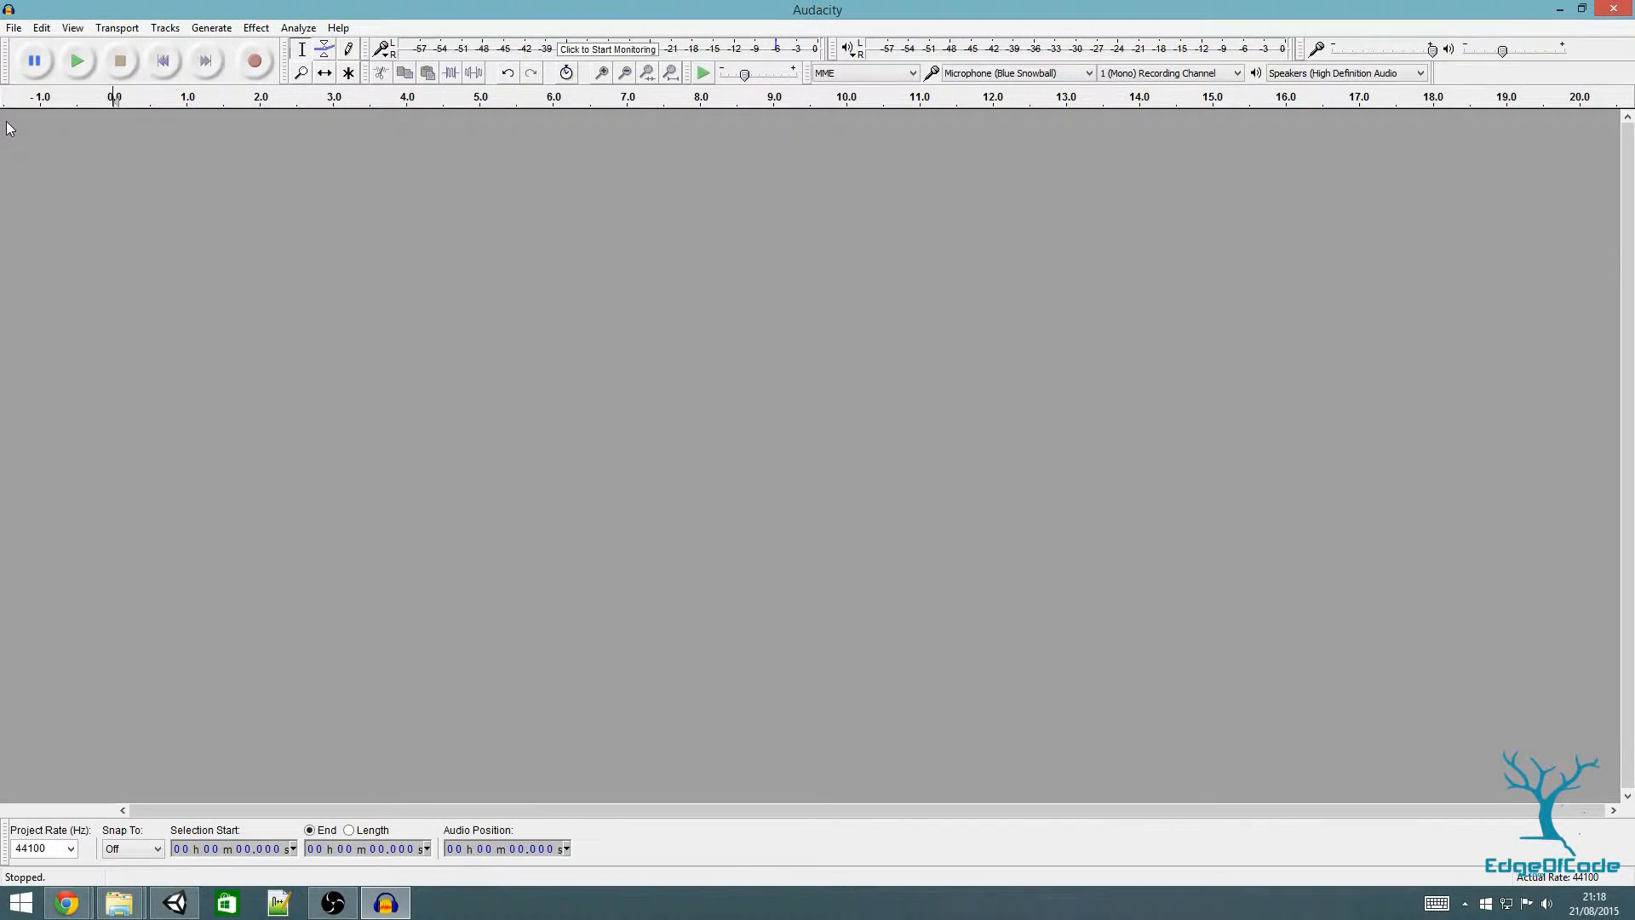
# Step: Record a loud test clip of about 4 seconds that overloads the input
pyautogui.click(257, 59)
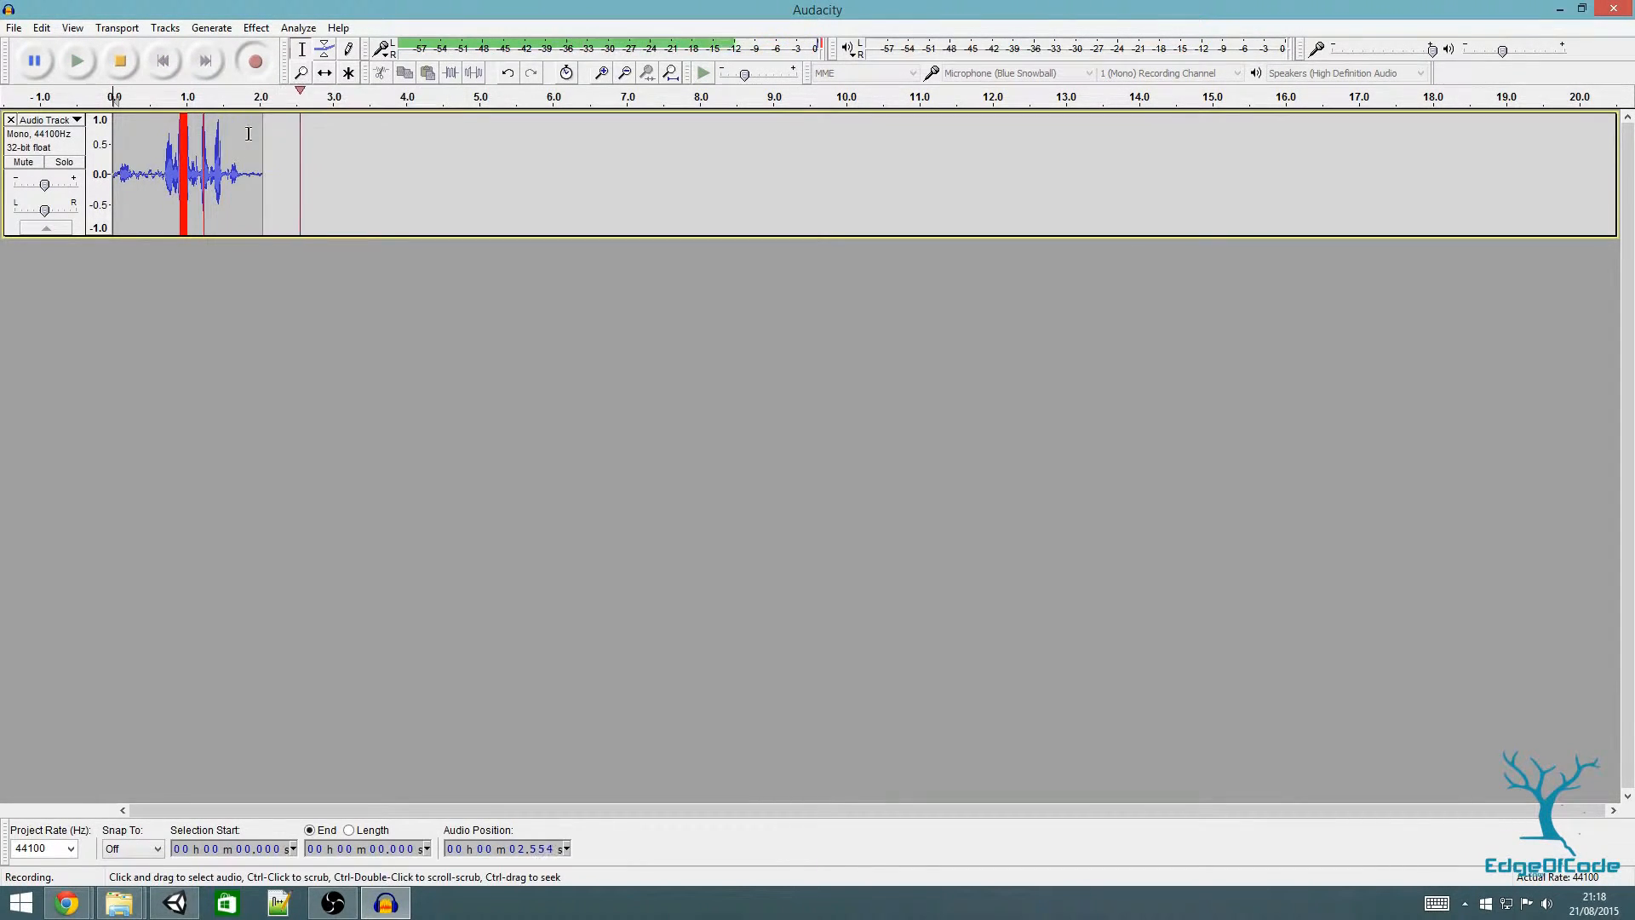
pyautogui.click(120, 61)
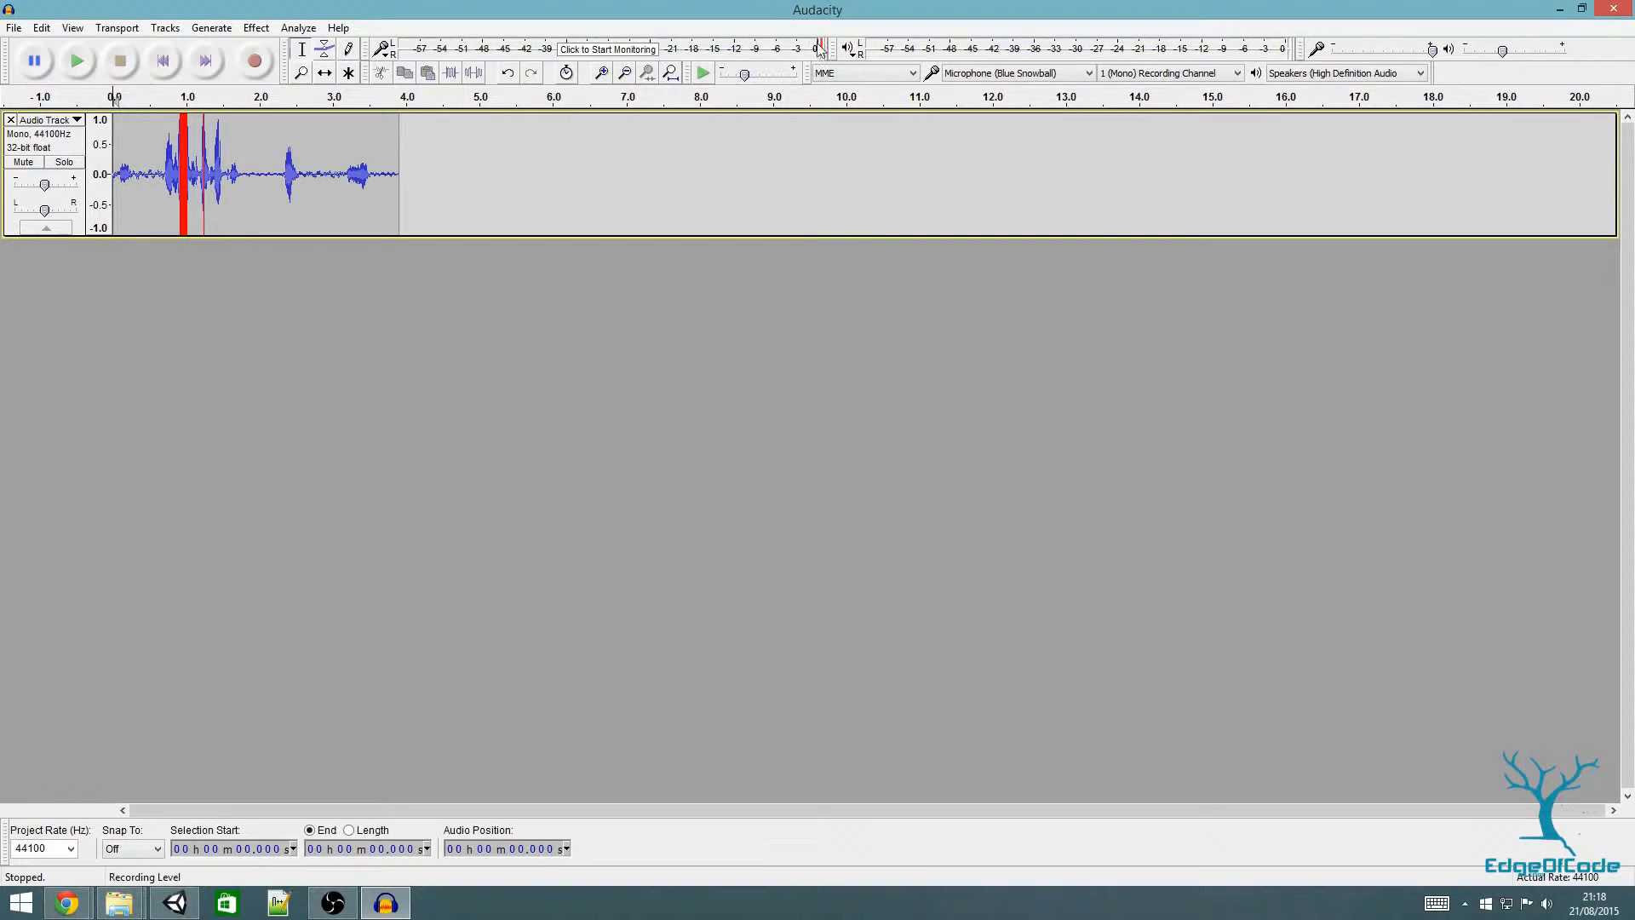
# Step: Highlight the clipped section and its surroundings between about 0.4 and 1.8 seconds, and remove the test track
pyautogui.moveTo(170, 128); pyautogui.dragTo(237, 137)
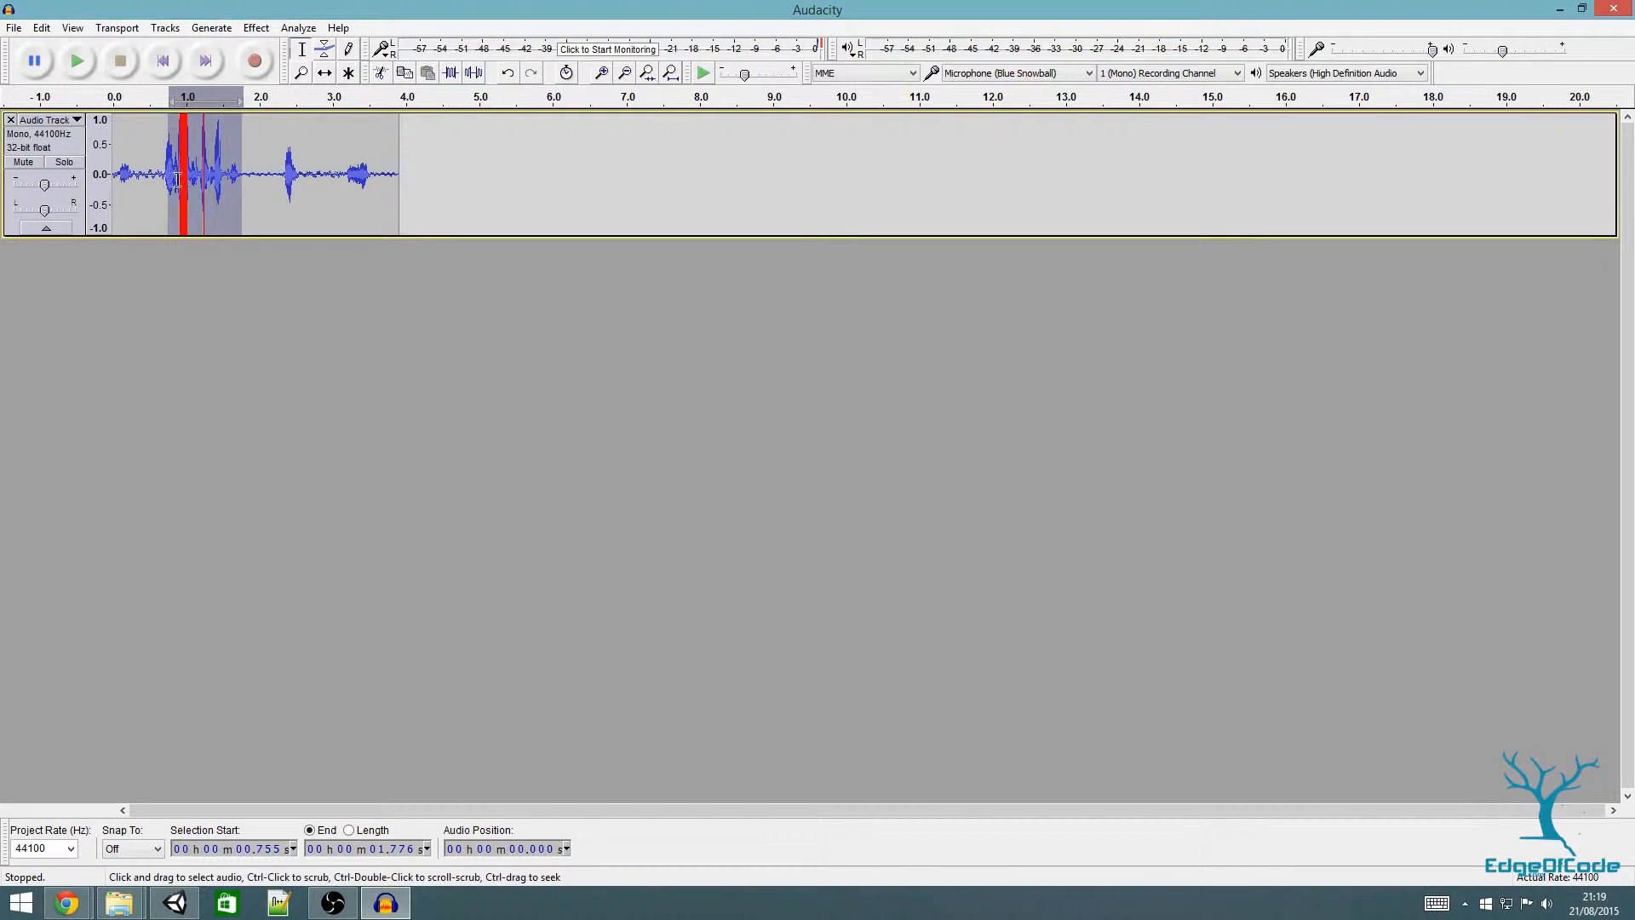
pyautogui.click(143, 145)
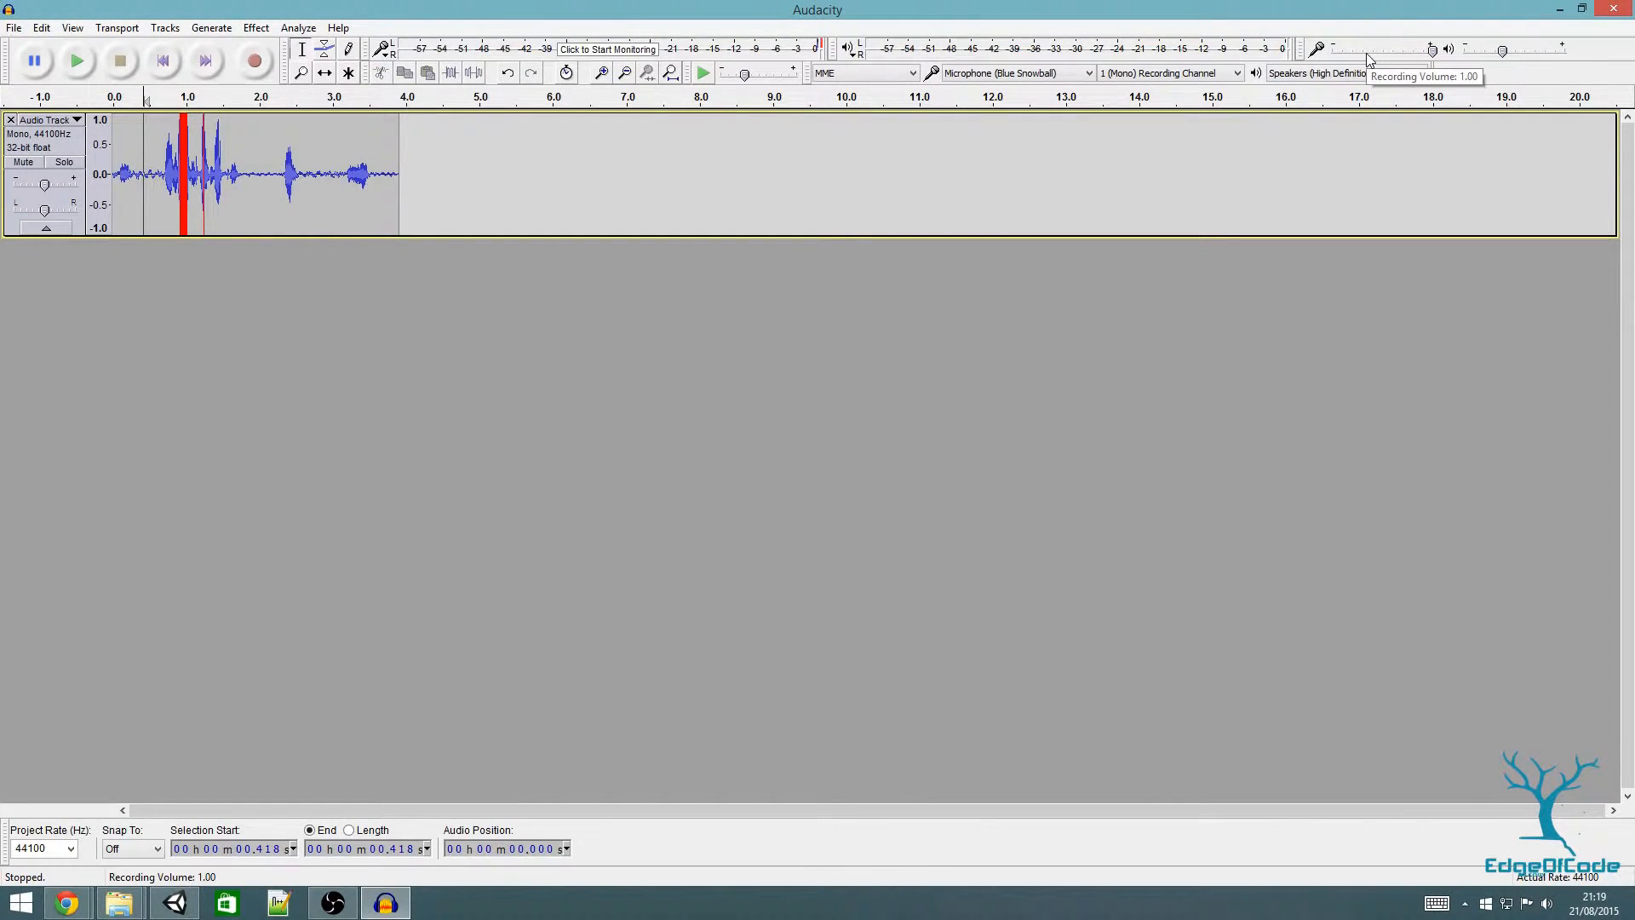
pyautogui.moveTo(150, 171); pyautogui.dragTo(239, 170)
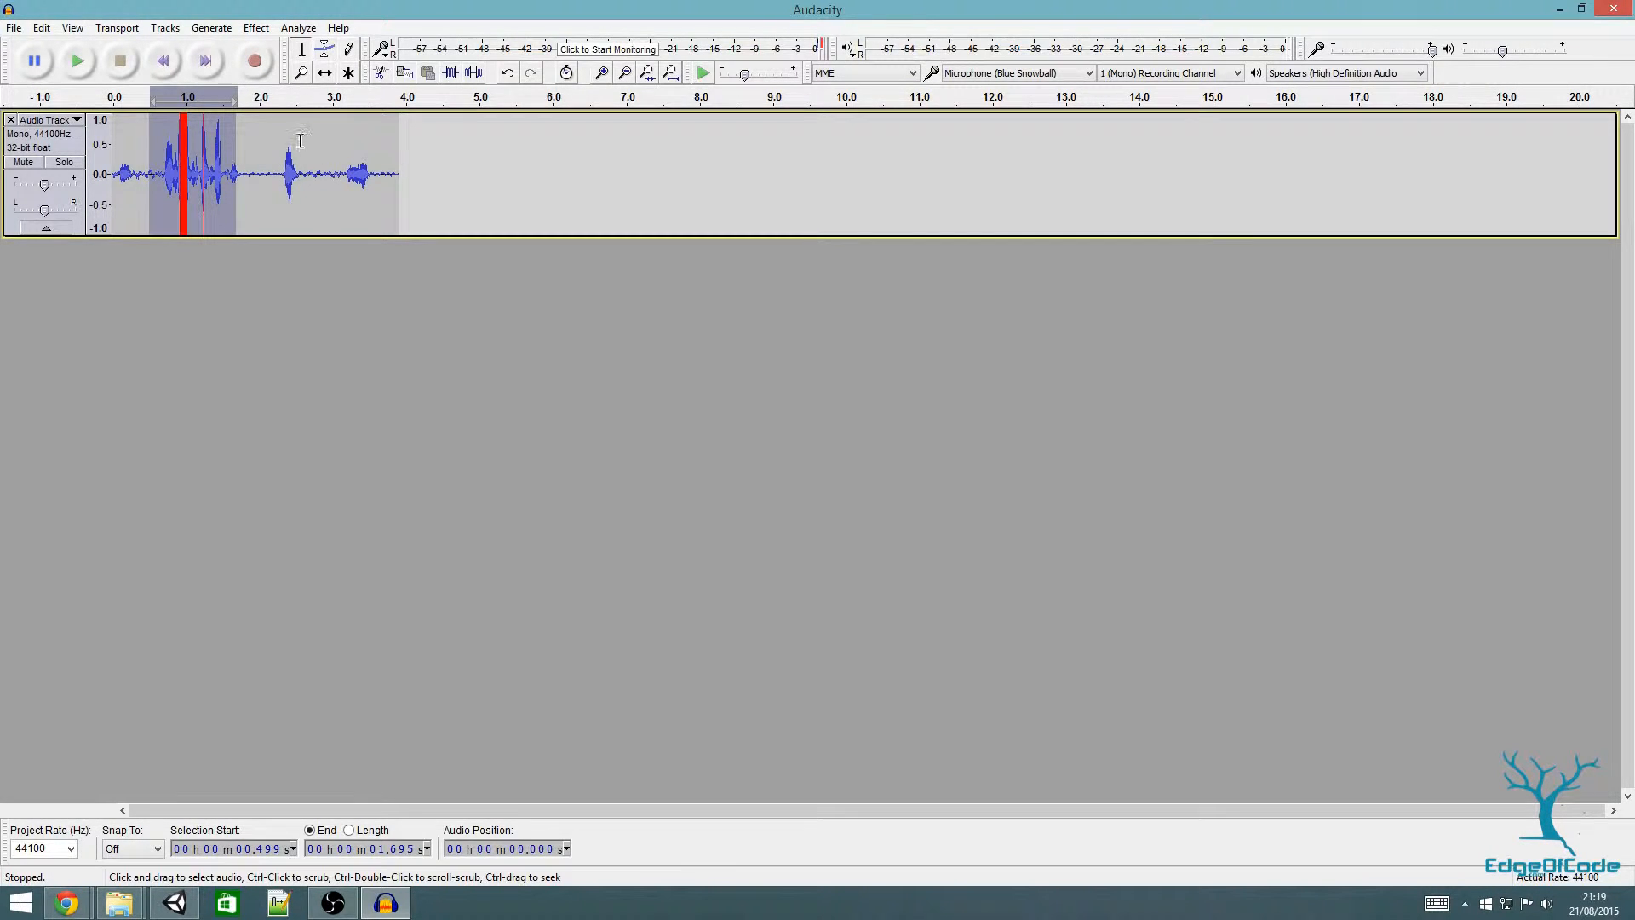
pyautogui.moveTo(142, 162)
pyautogui.mouseDown()
pyautogui.moveTo(174, 161)
pyautogui.moveTo(159, 160)
pyautogui.mouseUp()
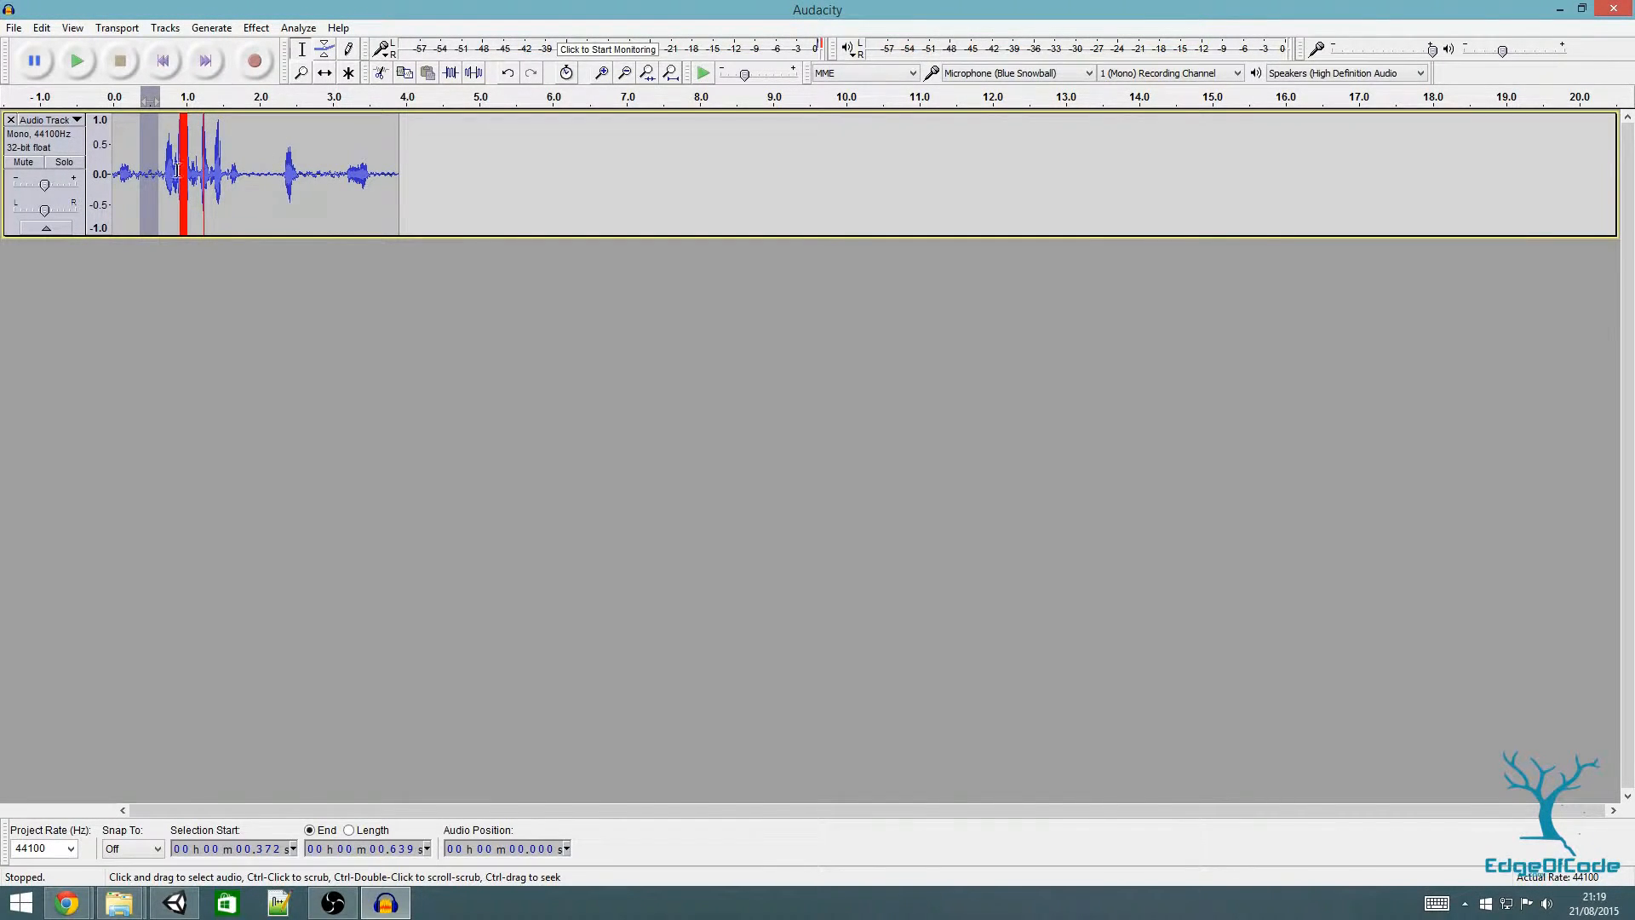
pyautogui.moveTo(185, 170); pyautogui.dragTo(236, 171)
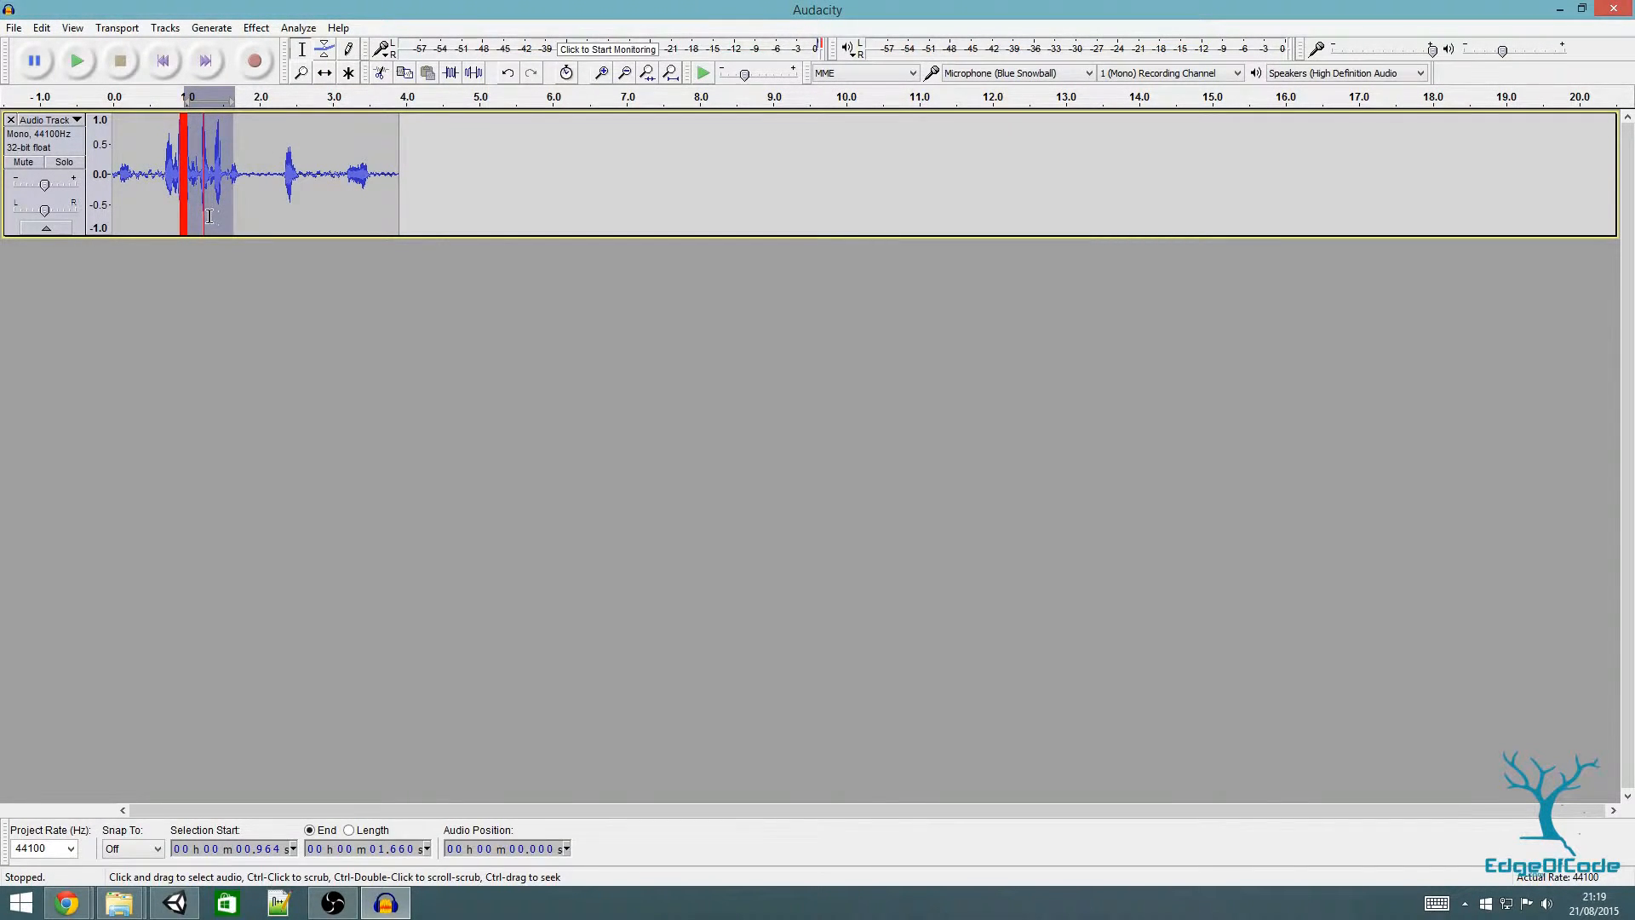
pyautogui.click(9, 121)
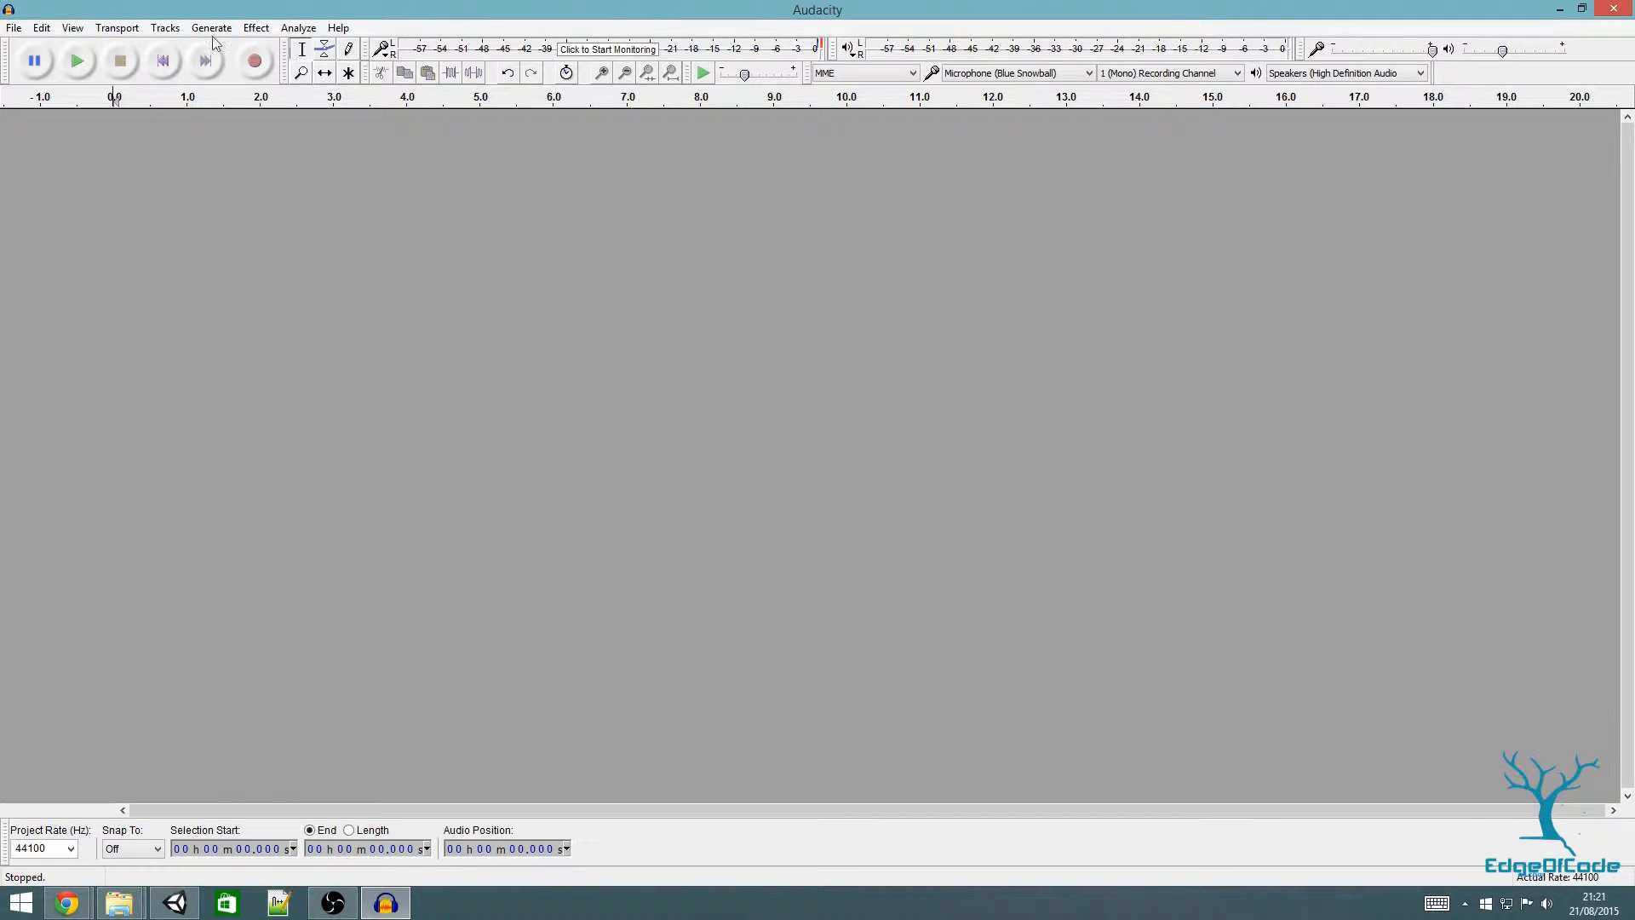
# Step: Monitor the microphone input level, record a sound effect take of about 4 seconds, and discard its track
pyautogui.click(383, 55)
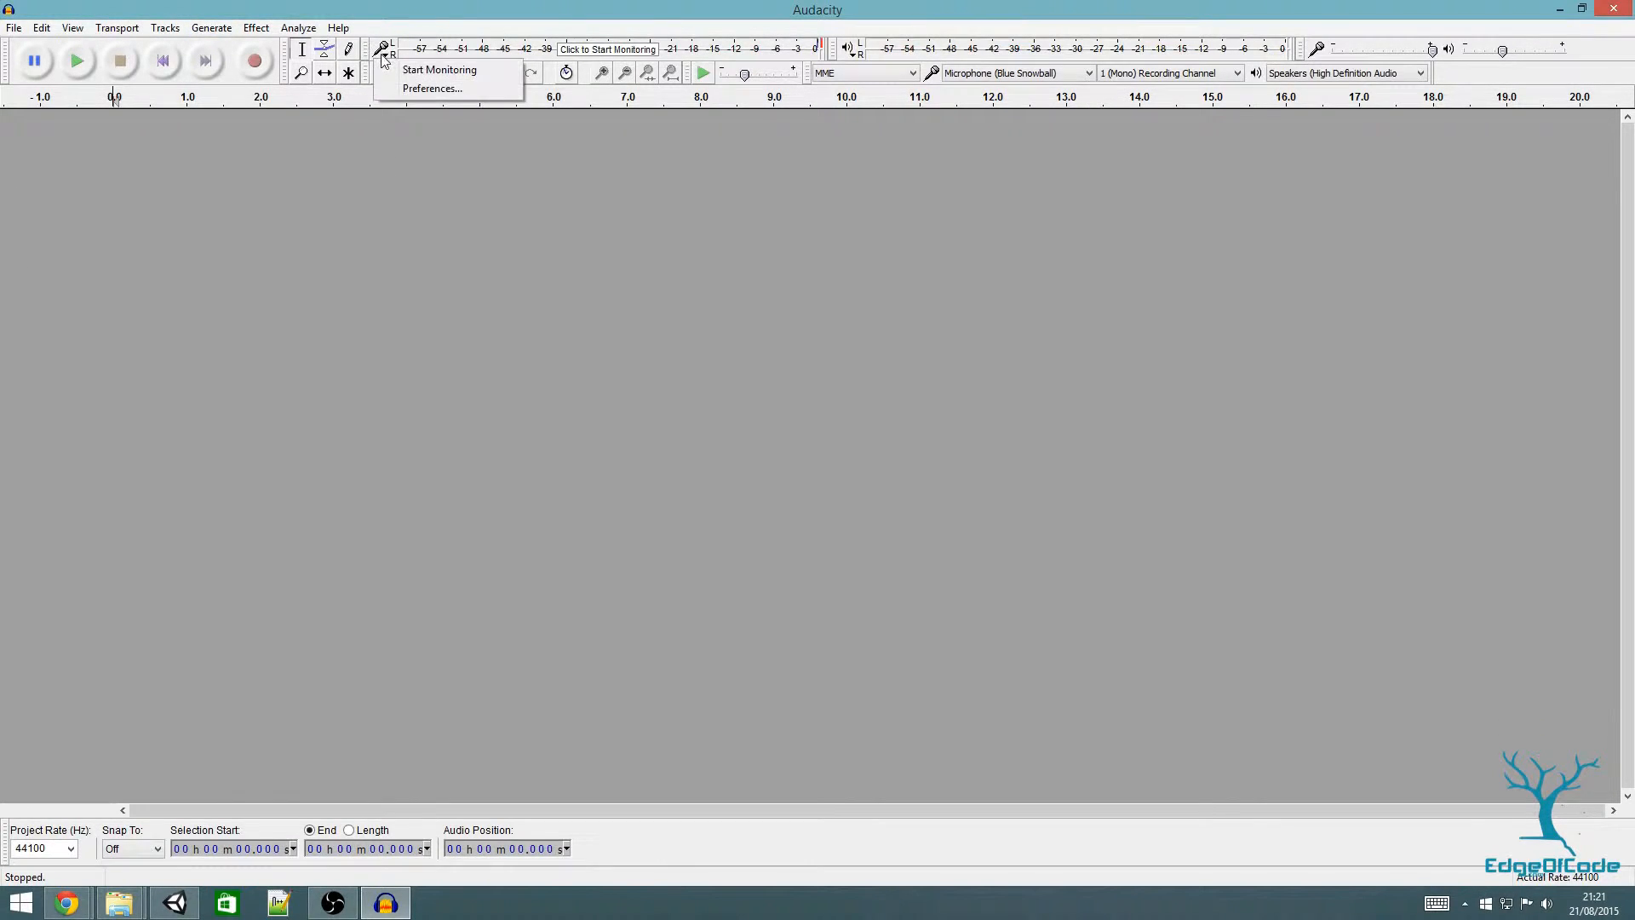
pyautogui.click(434, 70)
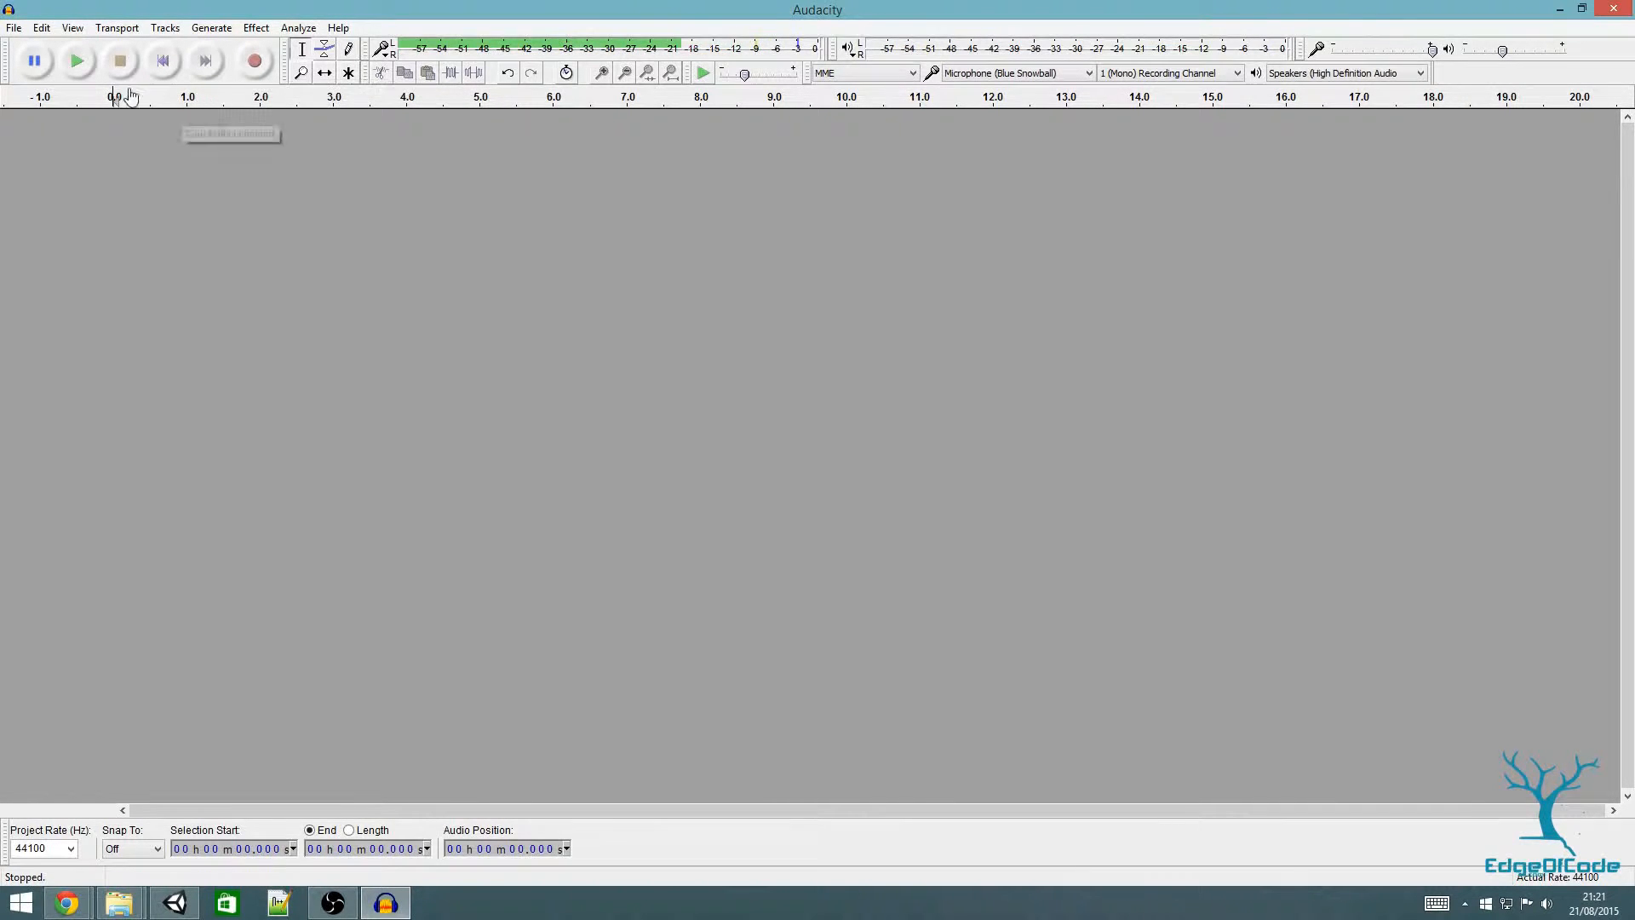
pyautogui.click(256, 62)
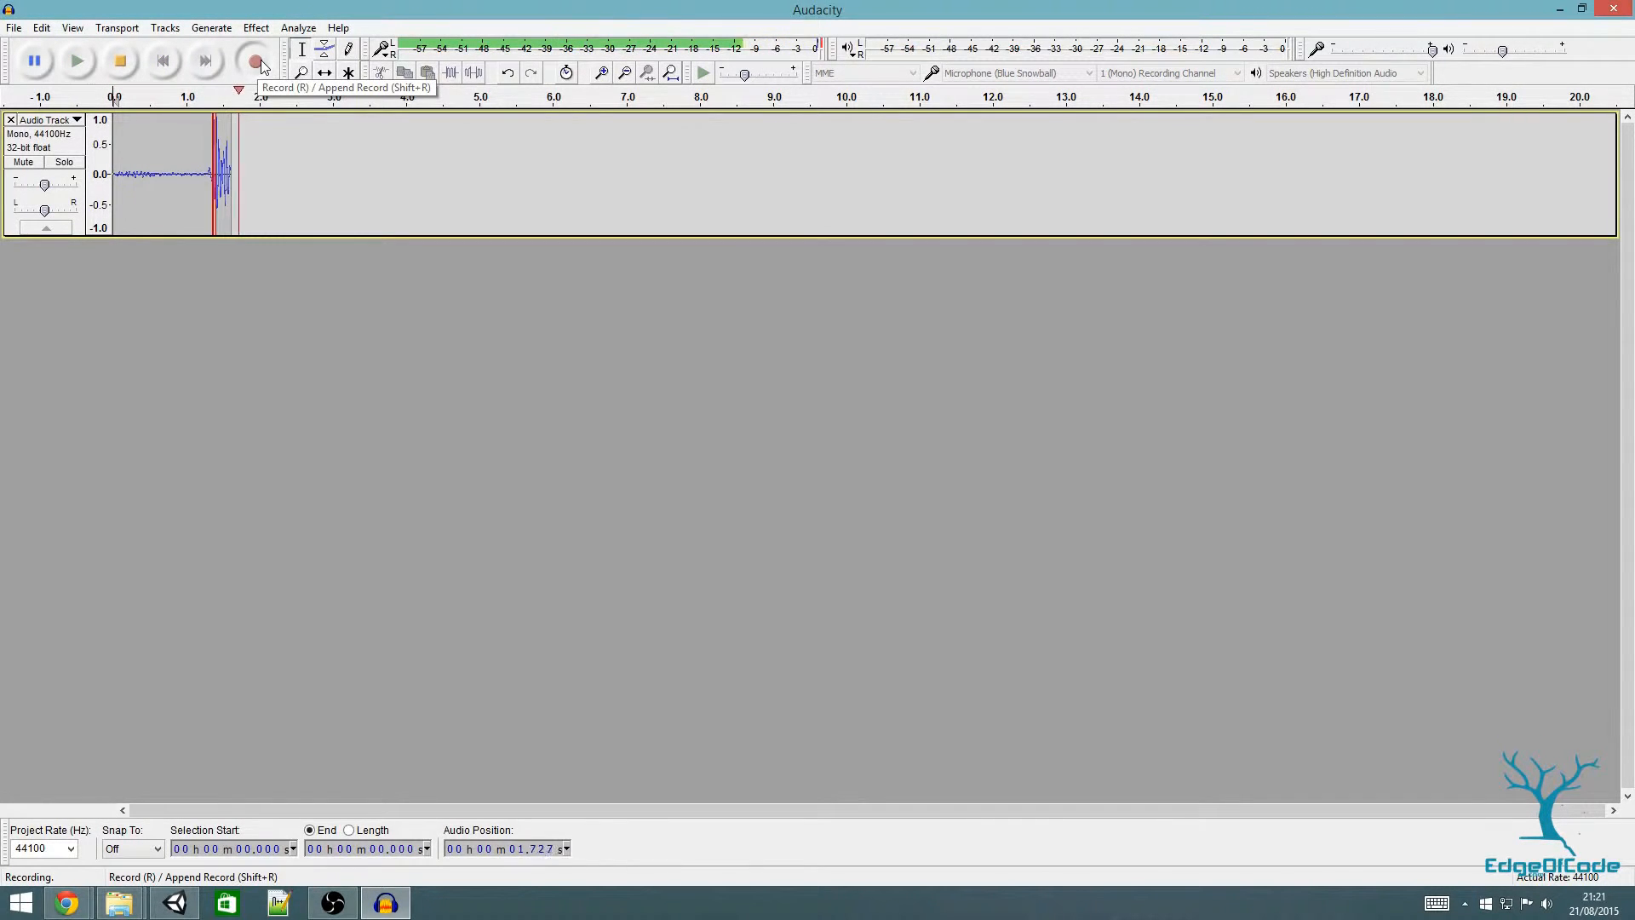
pyautogui.click(119, 62)
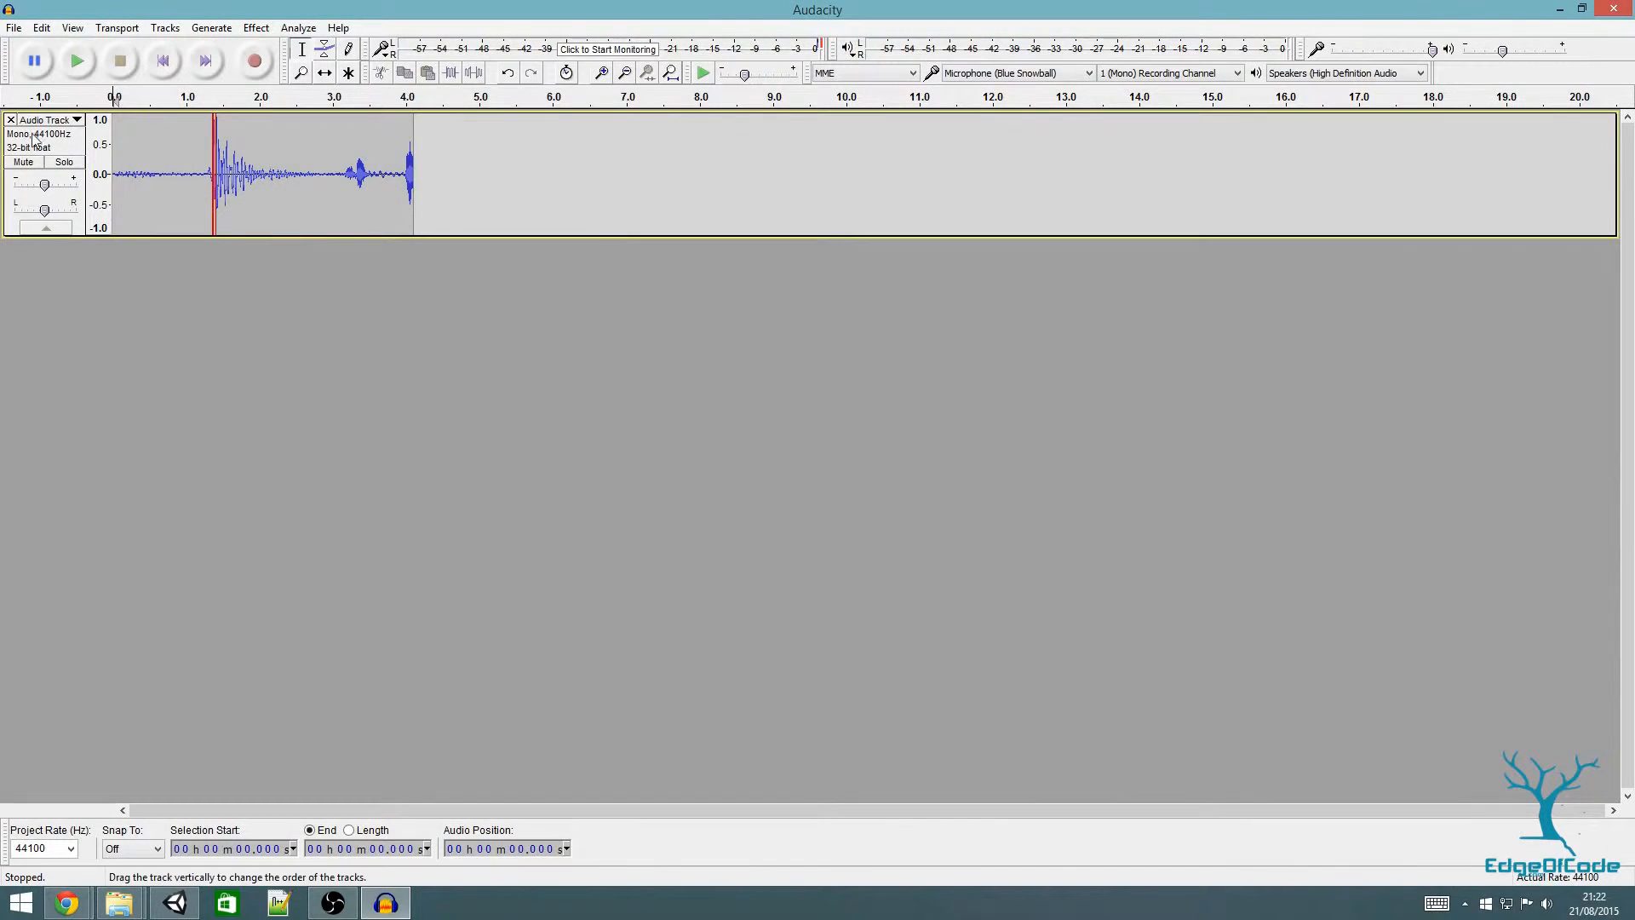
pyautogui.click(11, 120)
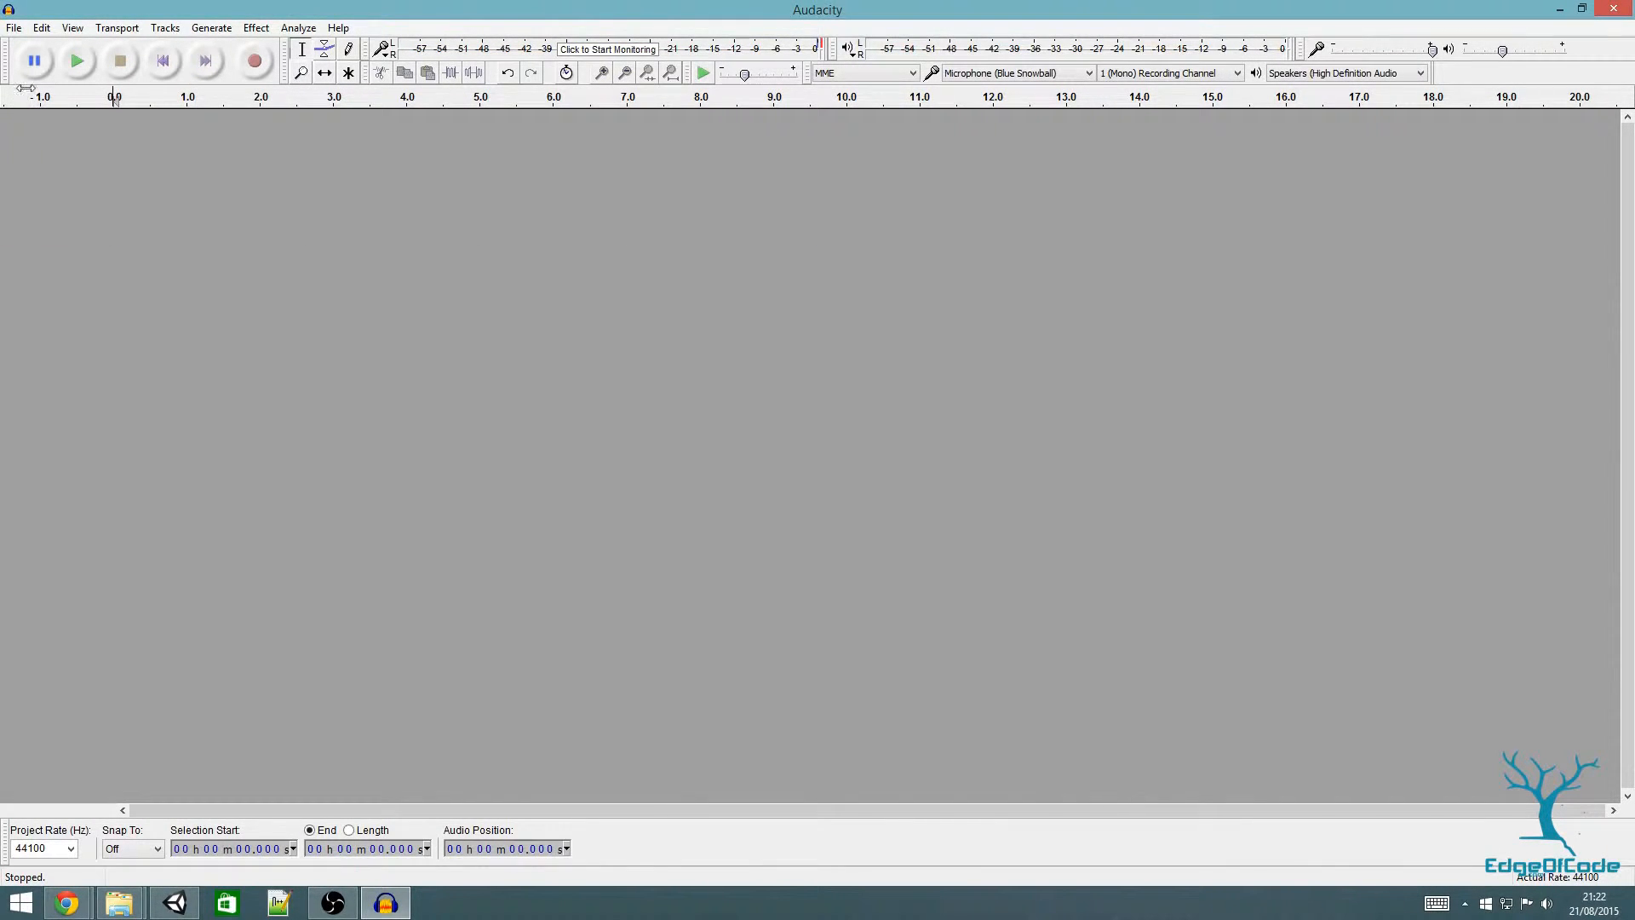
# Step: Record another, quieter take of the sound effect for about 4 seconds and remove its track
pyautogui.click(255, 62)
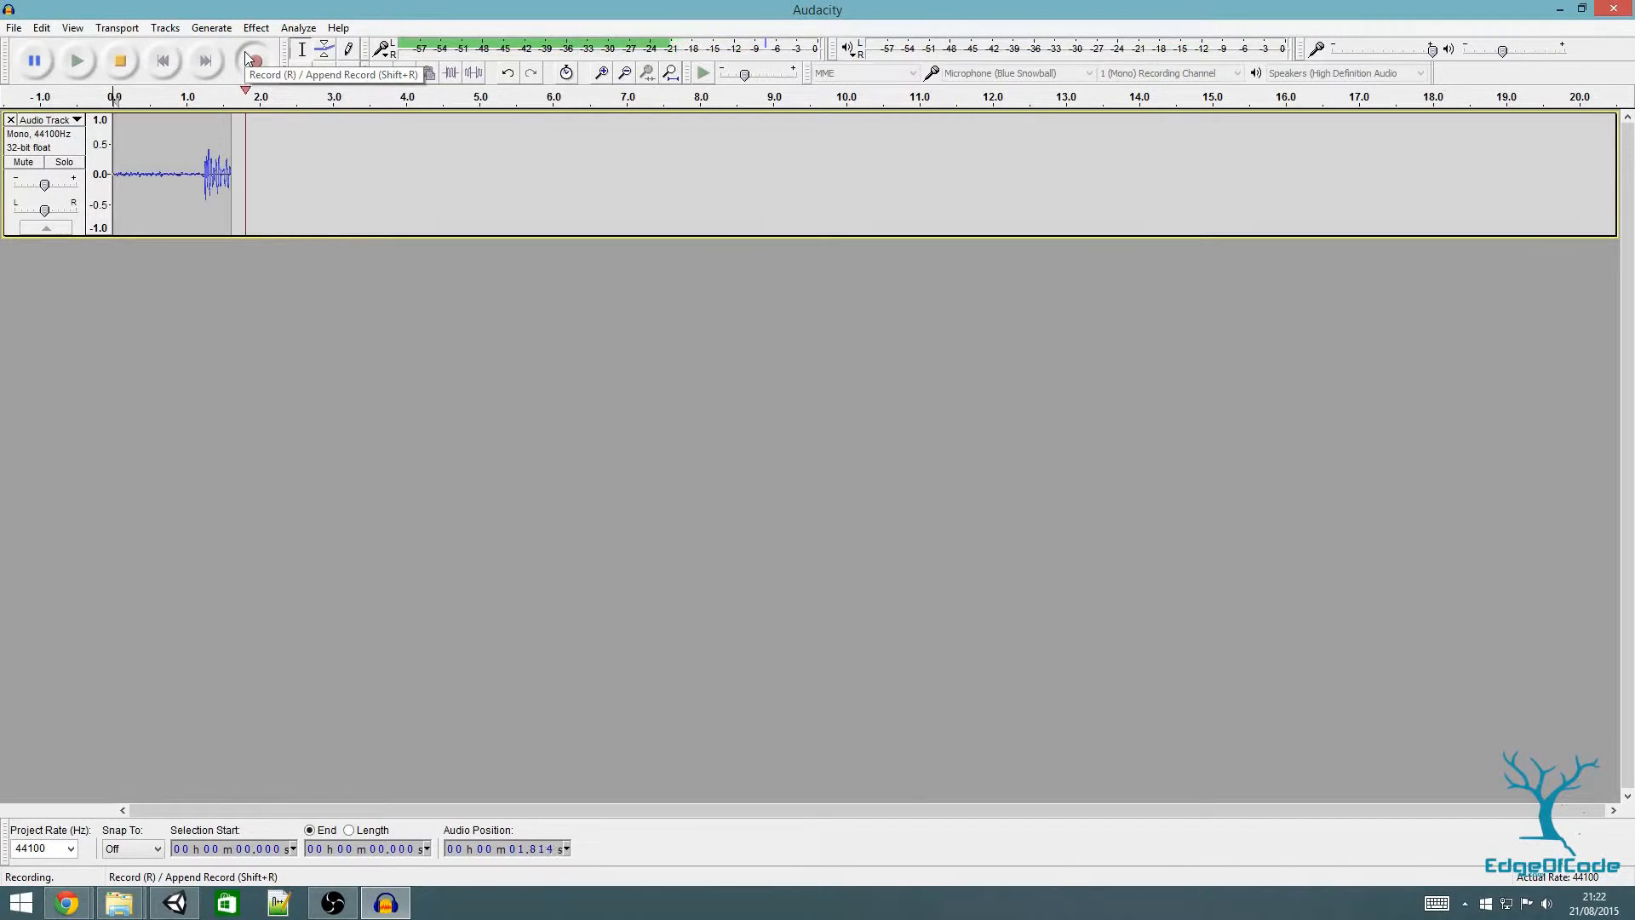
pyautogui.click(120, 61)
pyautogui.click(11, 120)
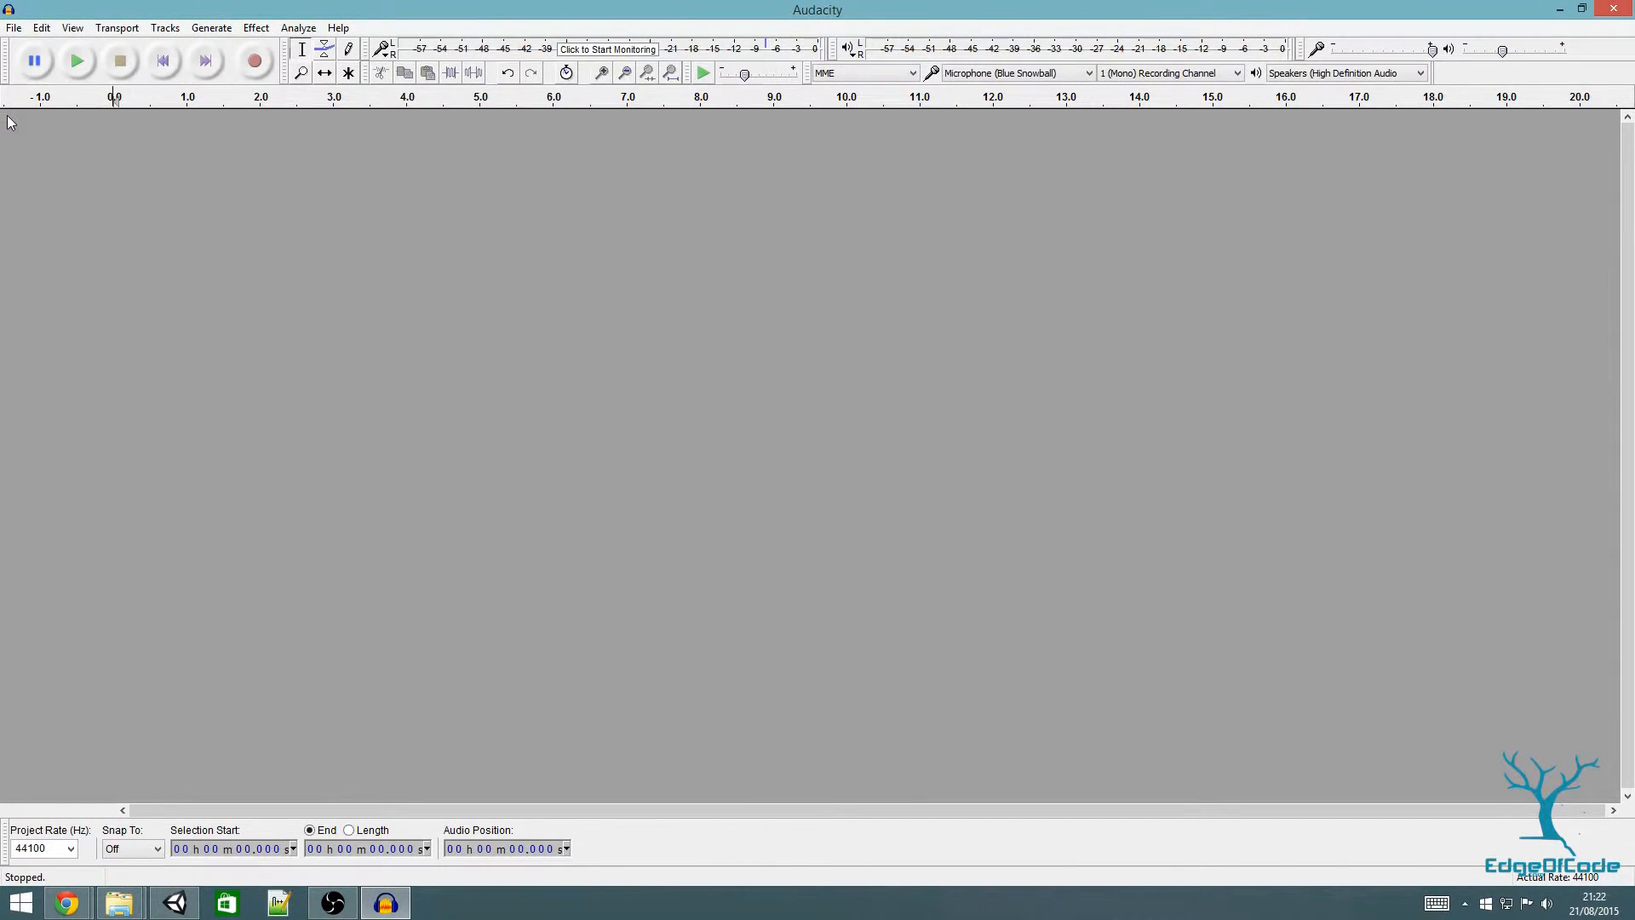
# Step: Record a new sound effect take of about 5 seconds and enlarge the track's height to show more waveform detail
pyautogui.click(256, 63)
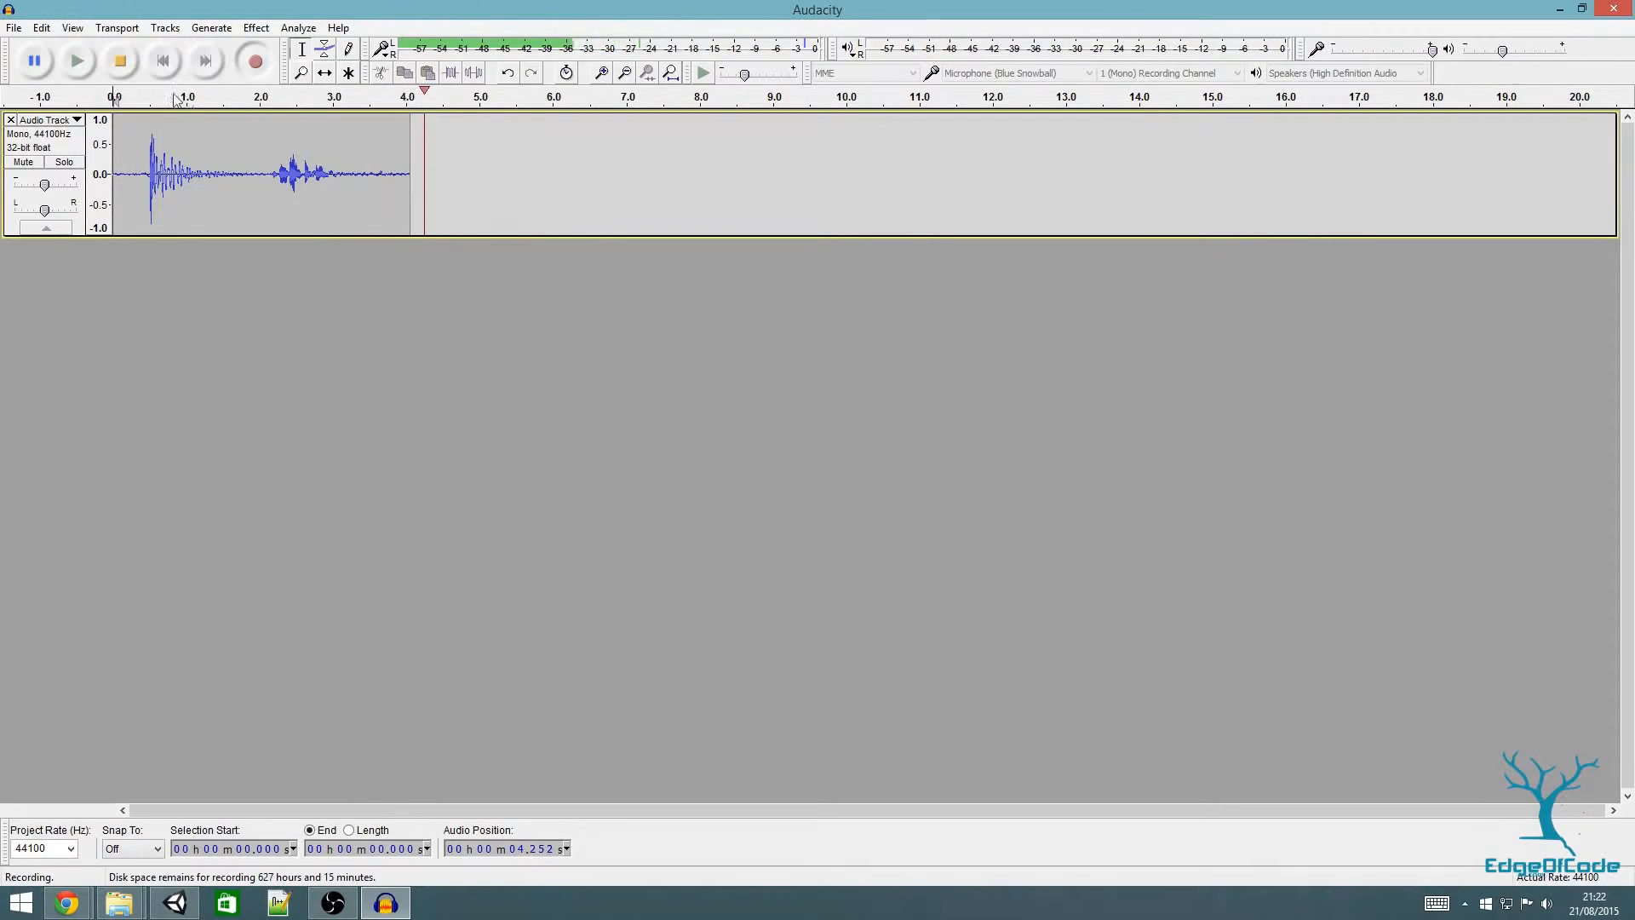
pyautogui.press('space')
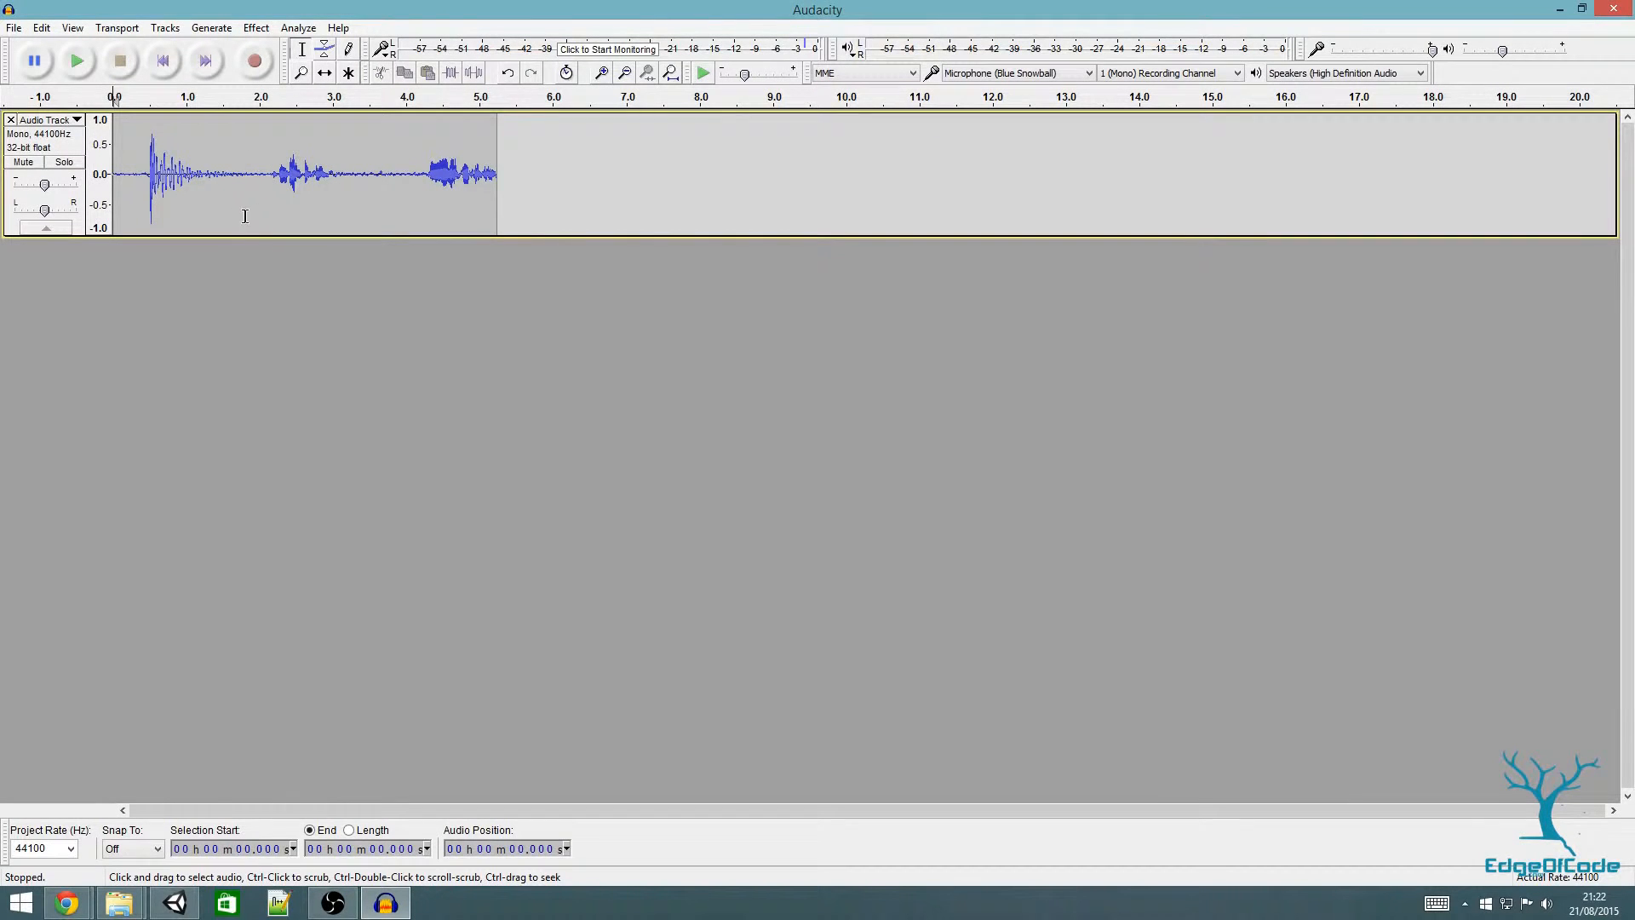
pyautogui.moveTo(247, 235); pyautogui.dragTo(241, 404)
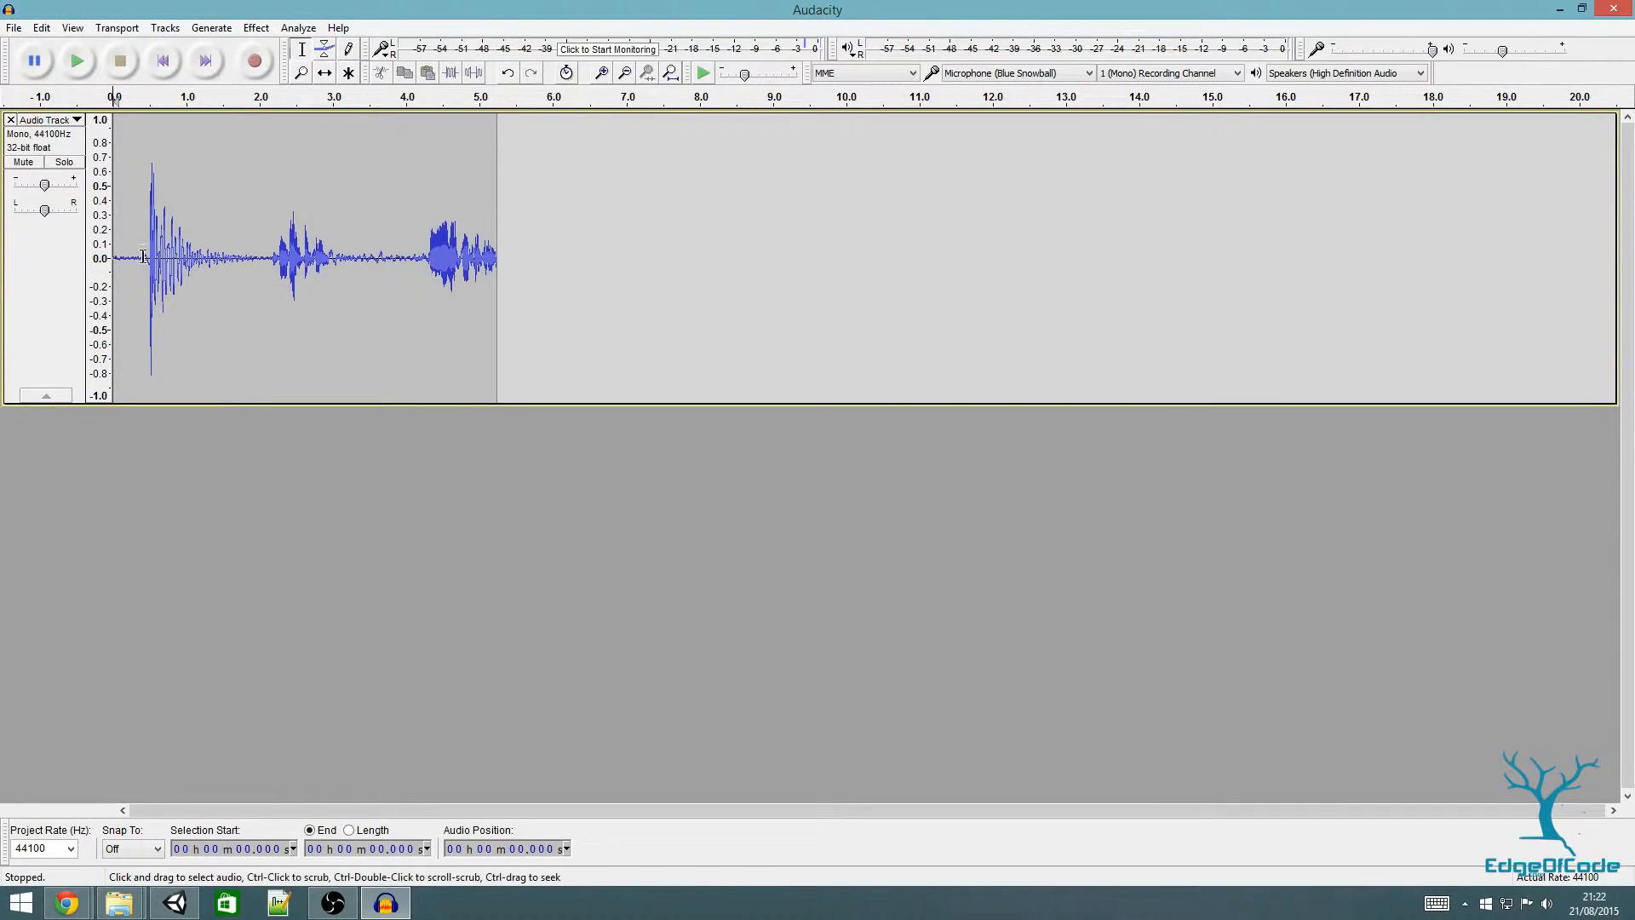
# Step: Highlight the lead-in silence up to about 0.37 seconds, and the unwanted audio from about 1.99 seconds to the track's end
pyautogui.moveTo(141, 253); pyautogui.dragTo(108, 254)
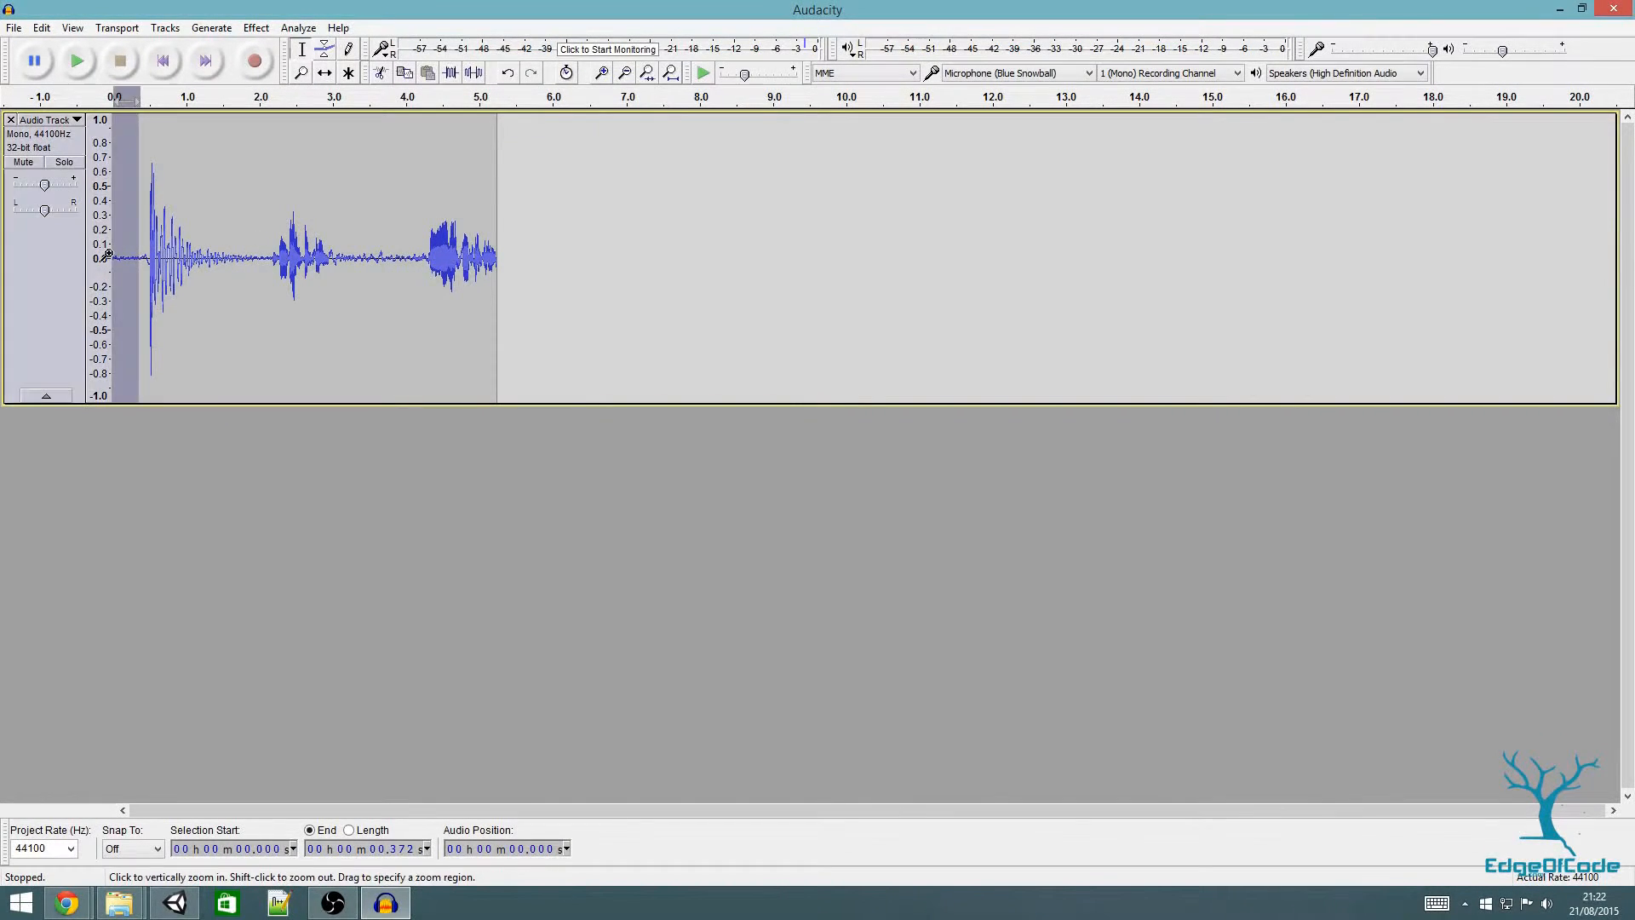
pyautogui.moveTo(258, 256); pyautogui.dragTo(497, 285)
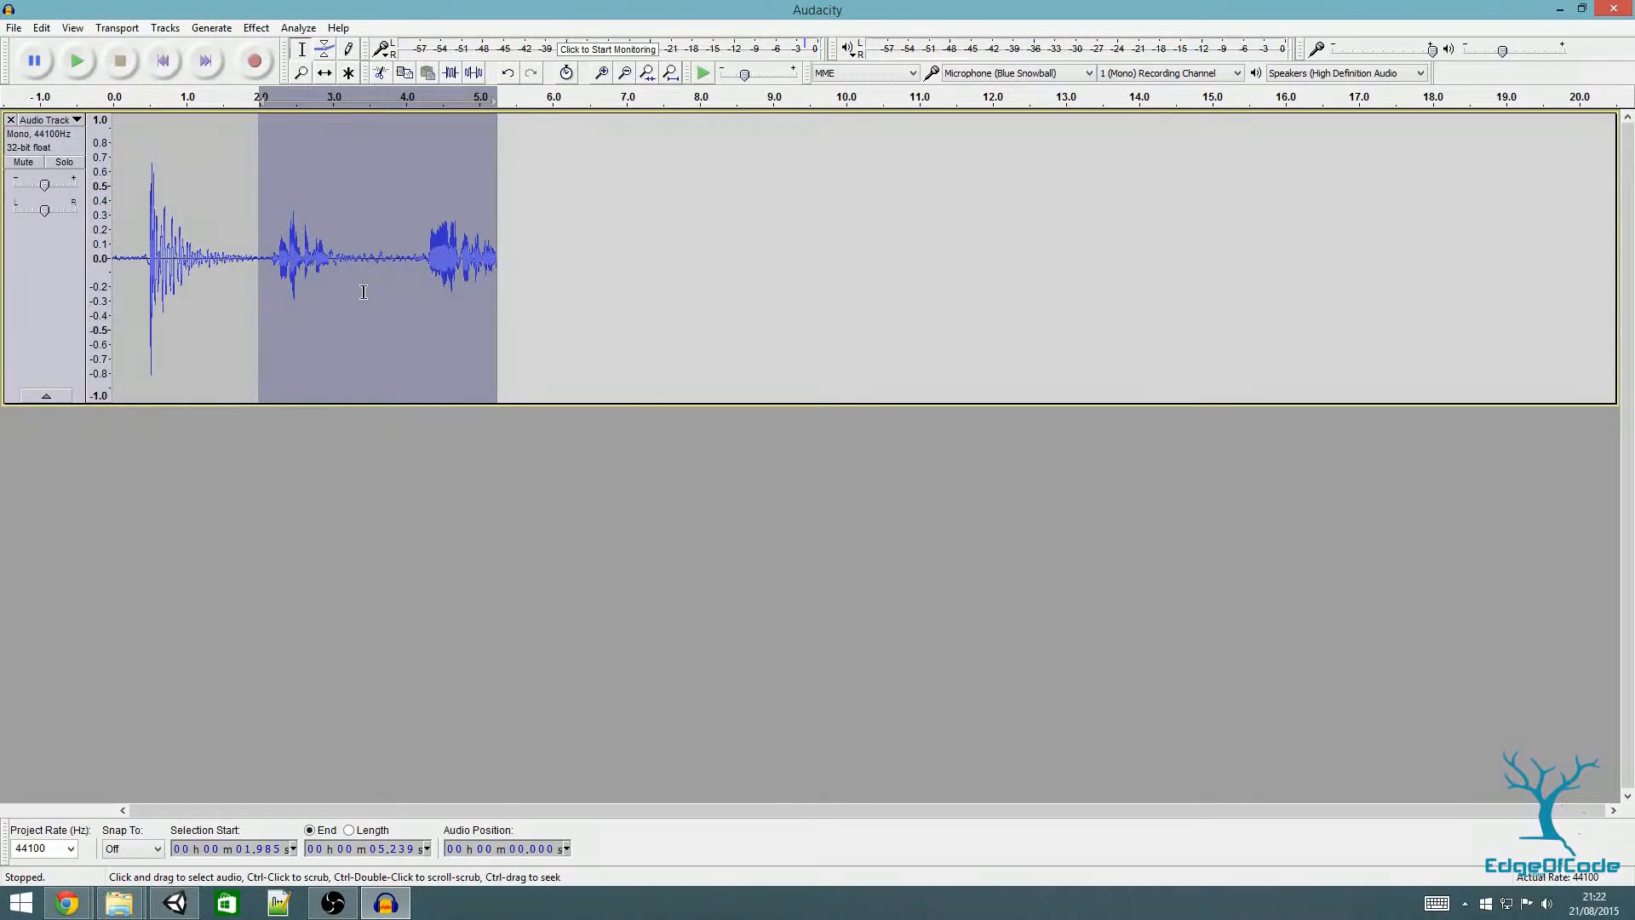
# Step: Delete the silence before the sound effect, from the track start to about 0.496 seconds
pyautogui.click(303, 74)
pyautogui.click(205, 247)
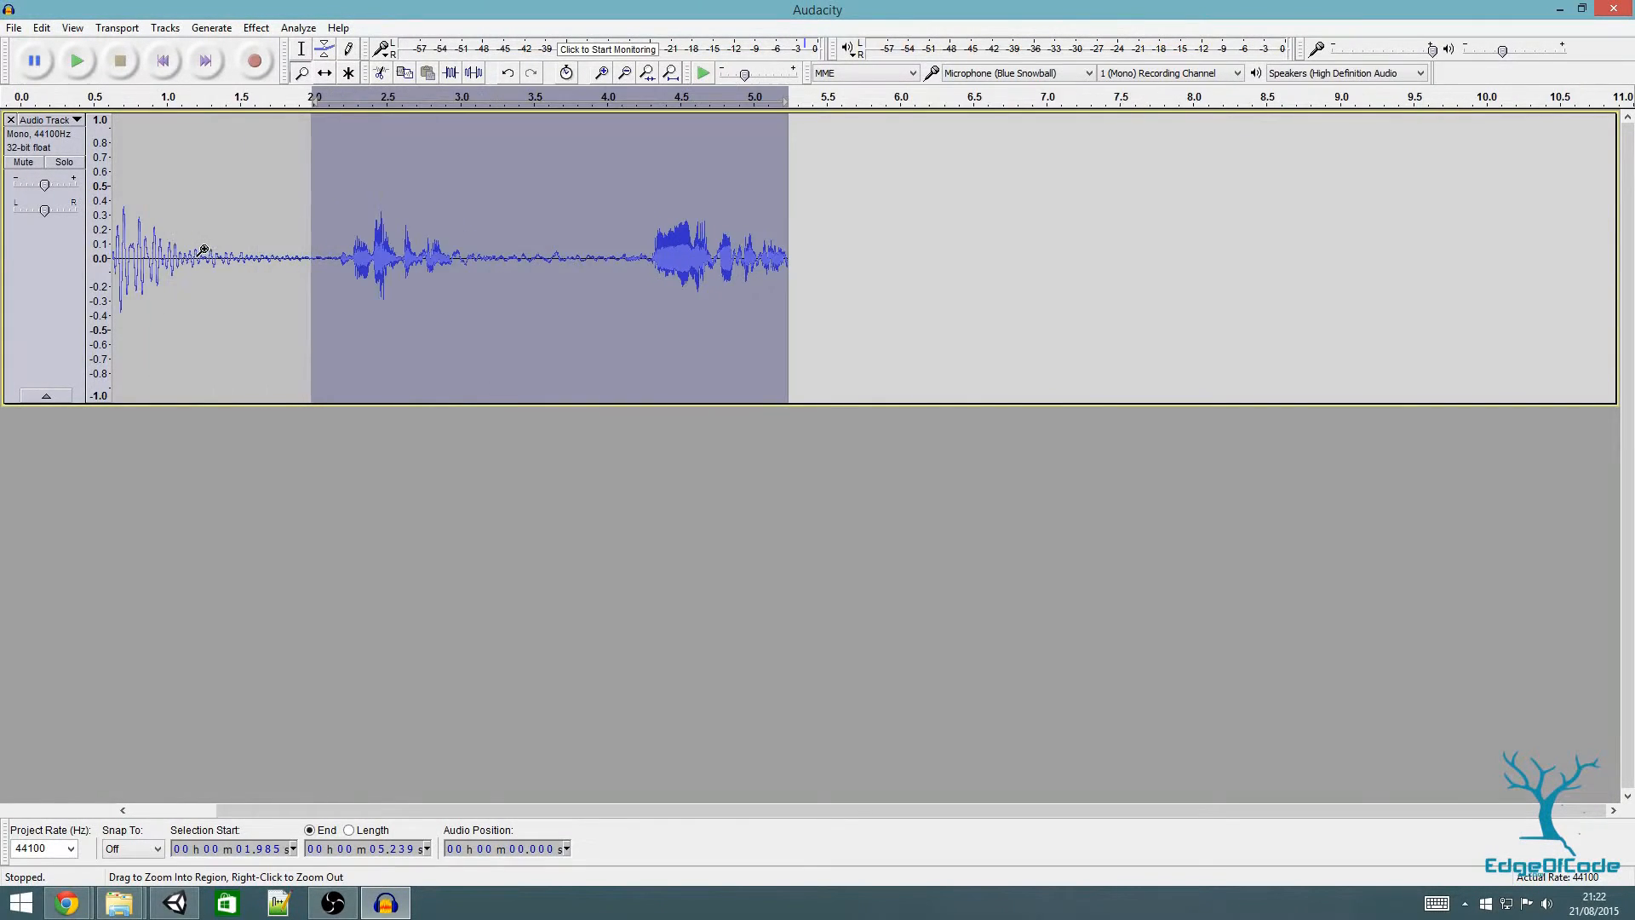
pyautogui.click(208, 247)
pyautogui.click(208, 247)
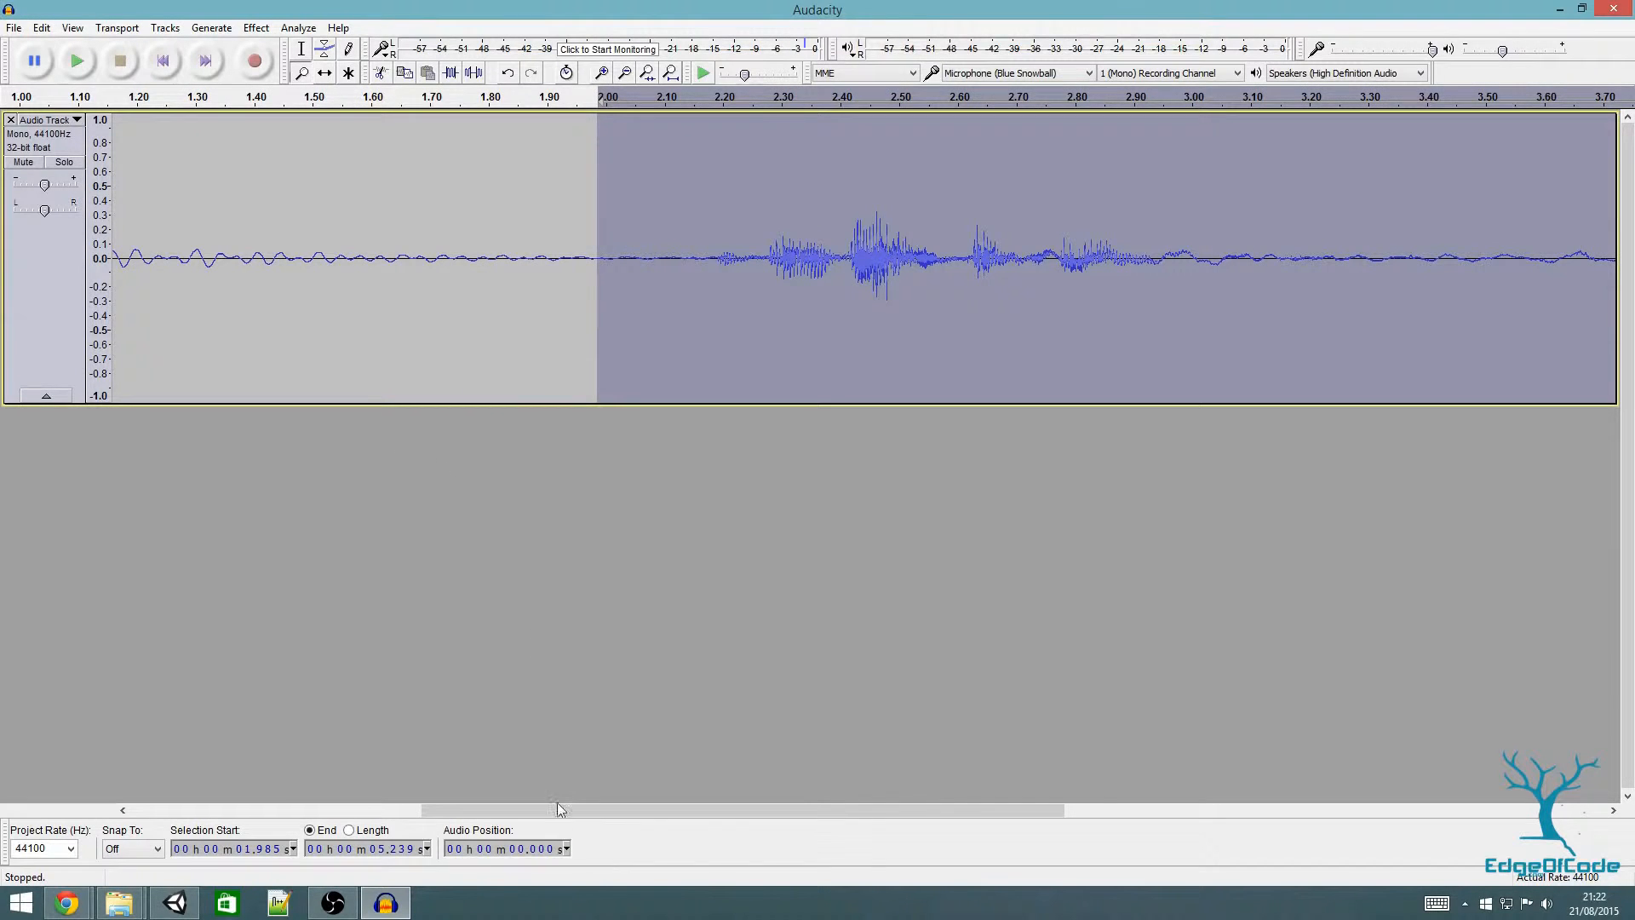
pyautogui.moveTo(560, 809); pyautogui.dragTo(260, 807)
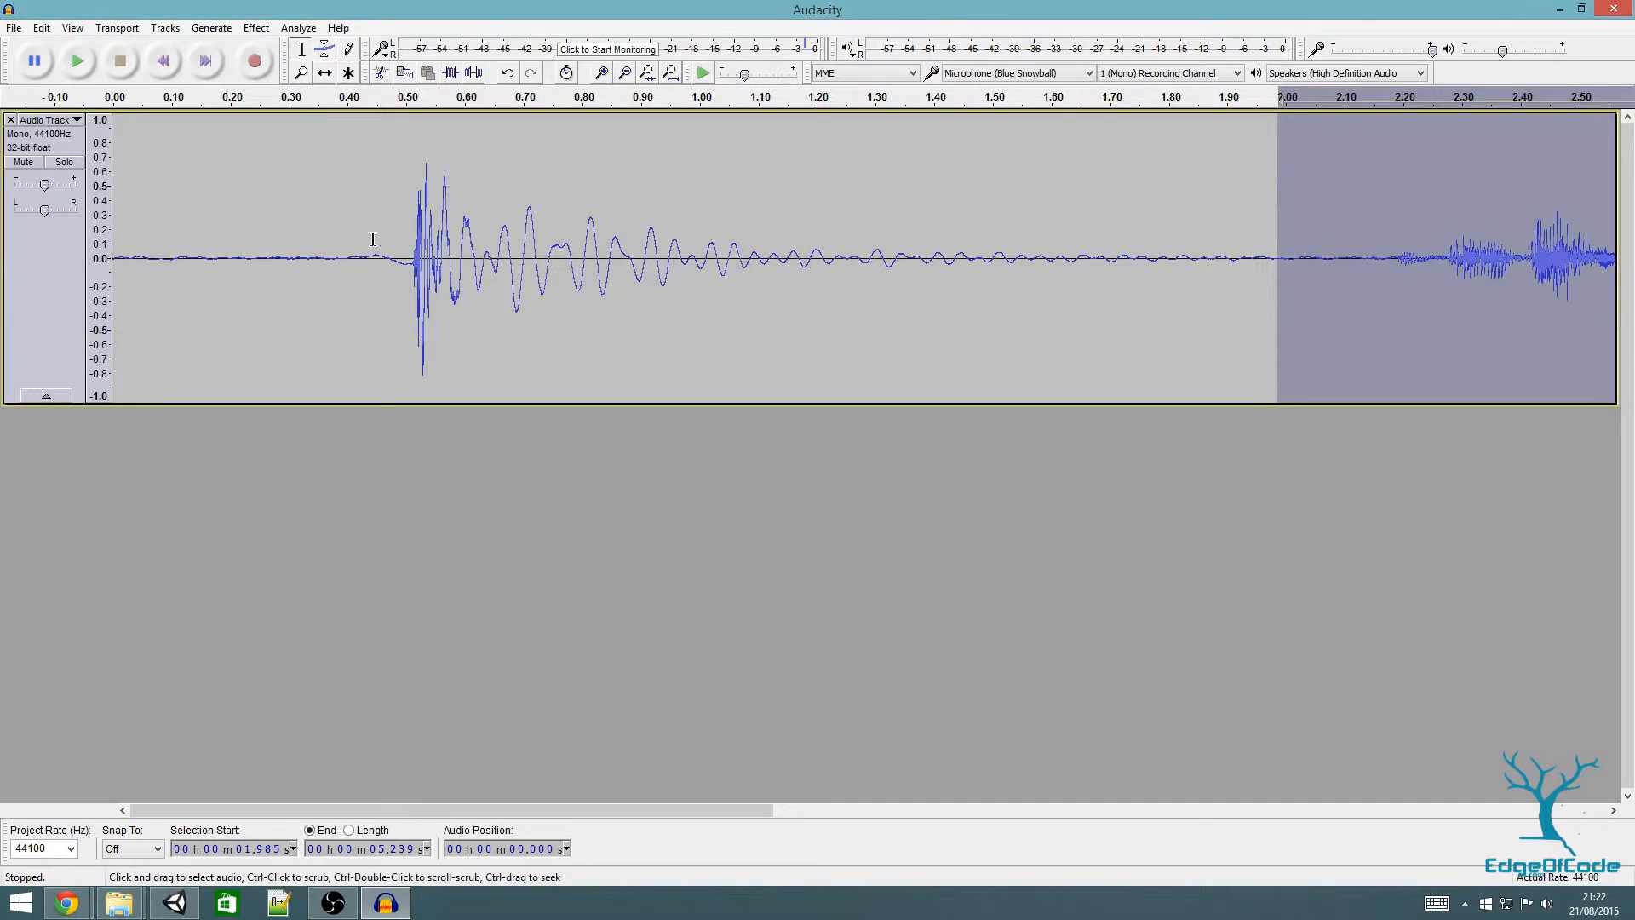
pyautogui.click(405, 257)
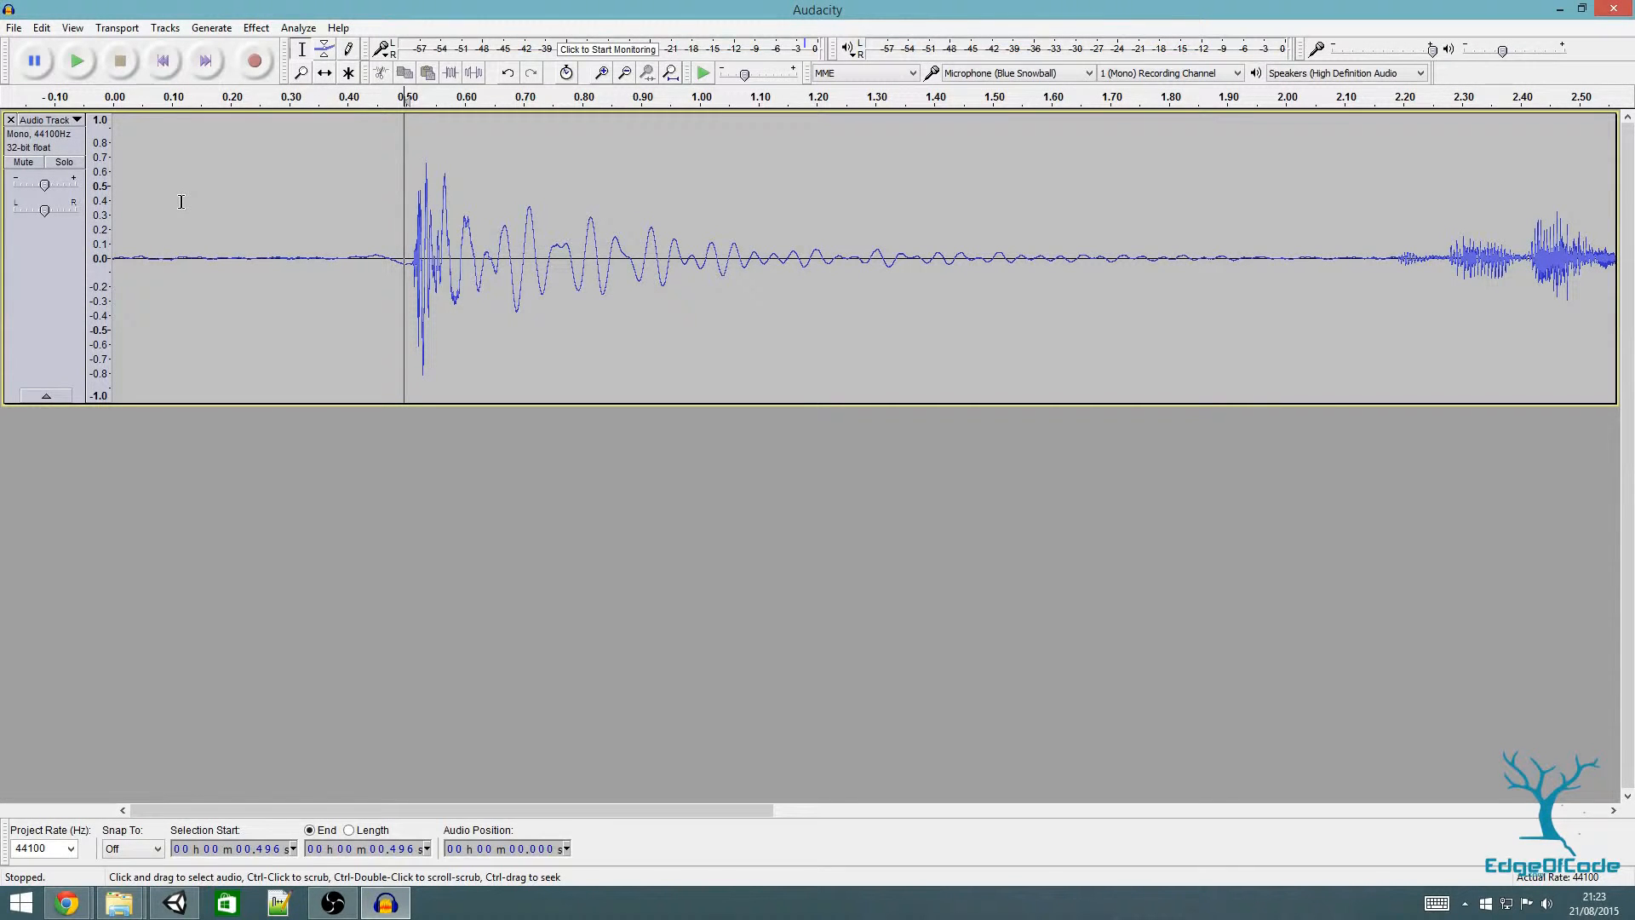
pyautogui.hotkey('shift', 'Home')
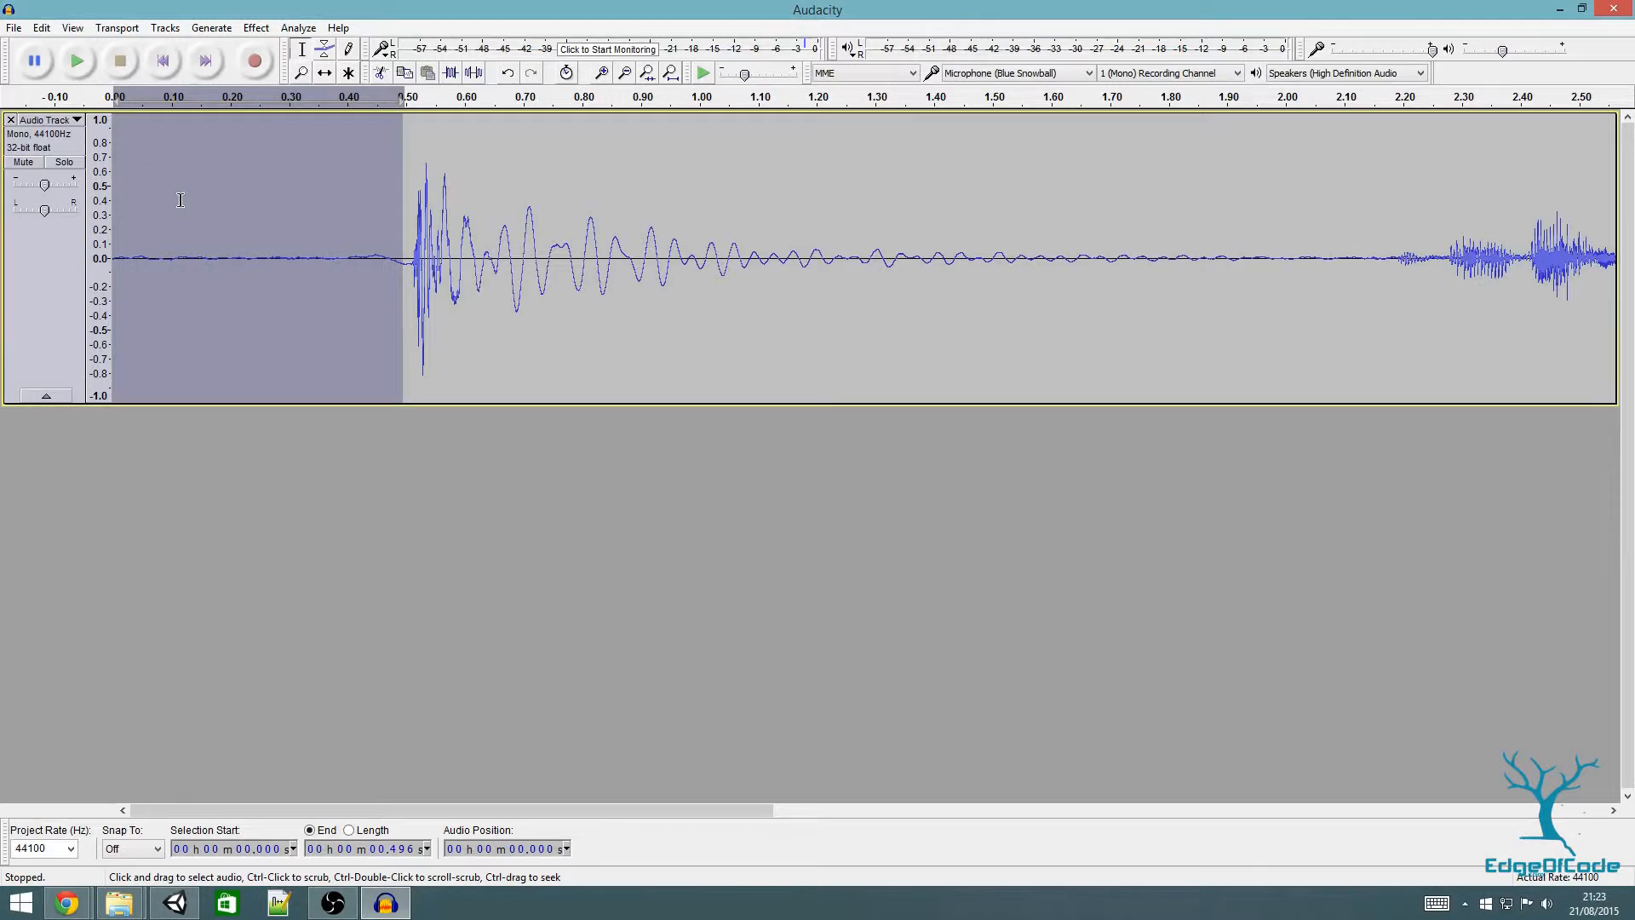
pyautogui.click(41, 27)
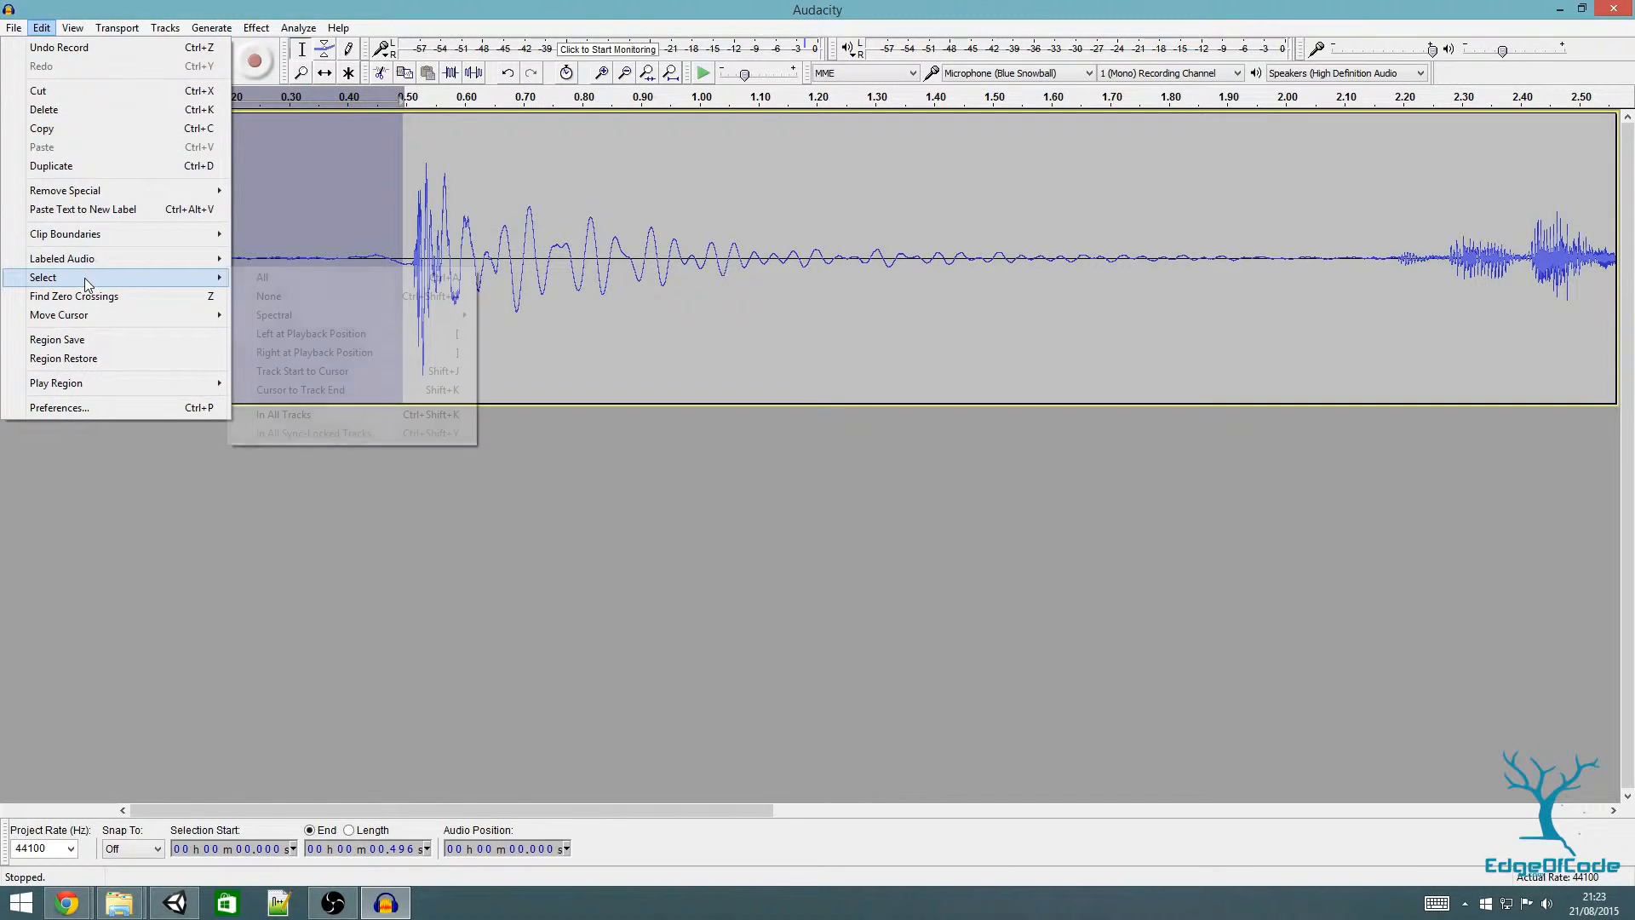
pyautogui.moveTo(153, 286)
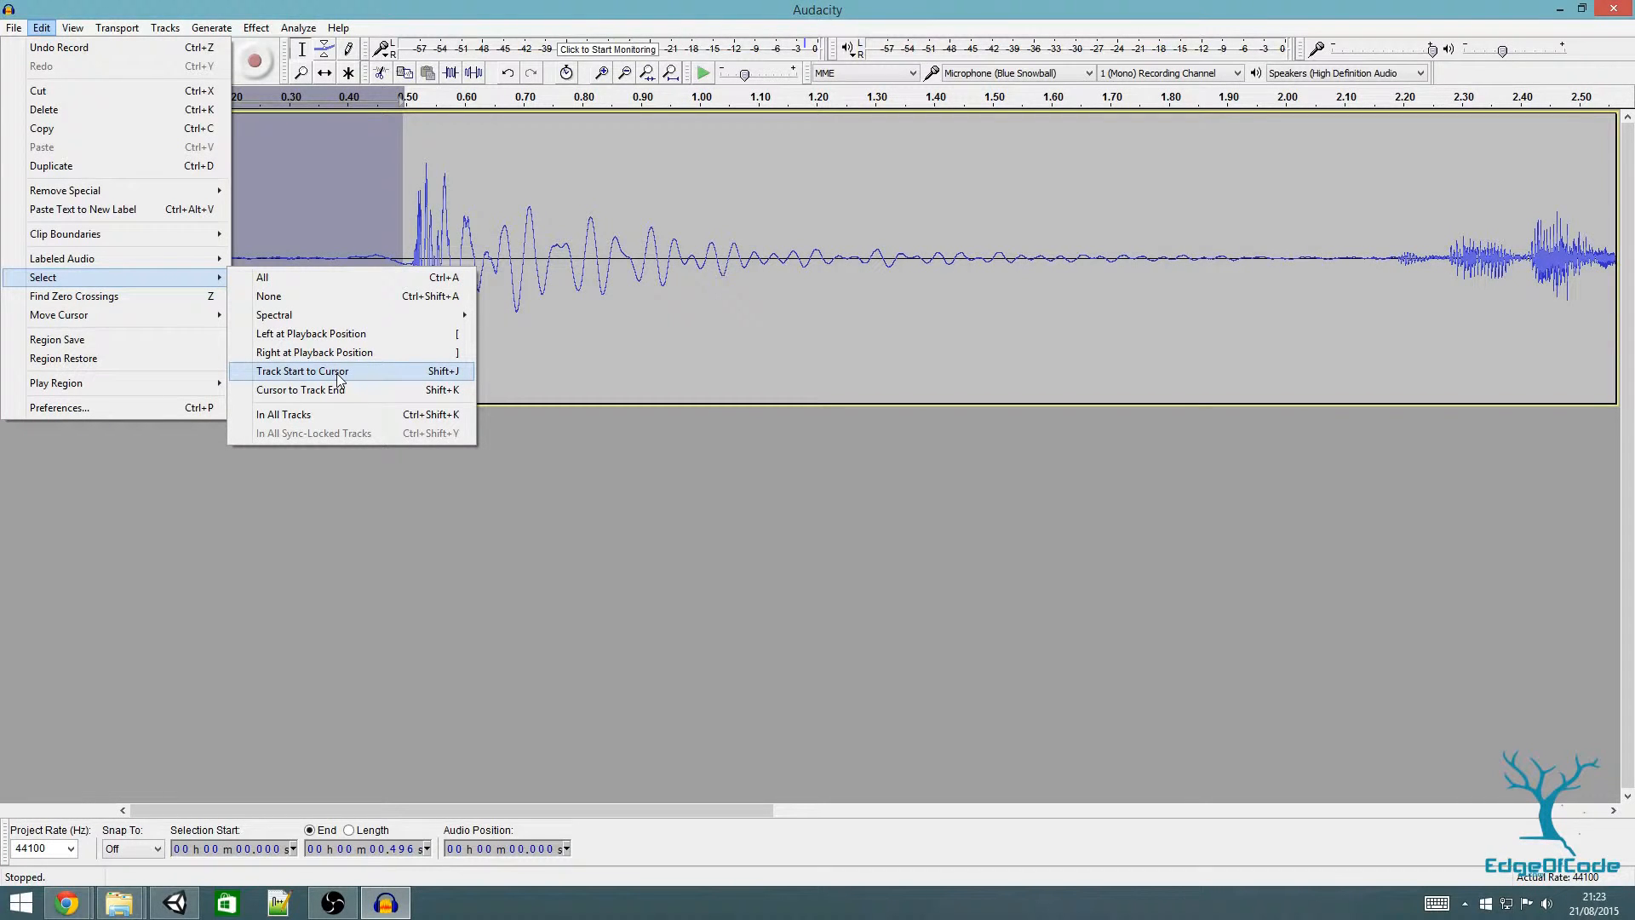
pyautogui.click(373, 8)
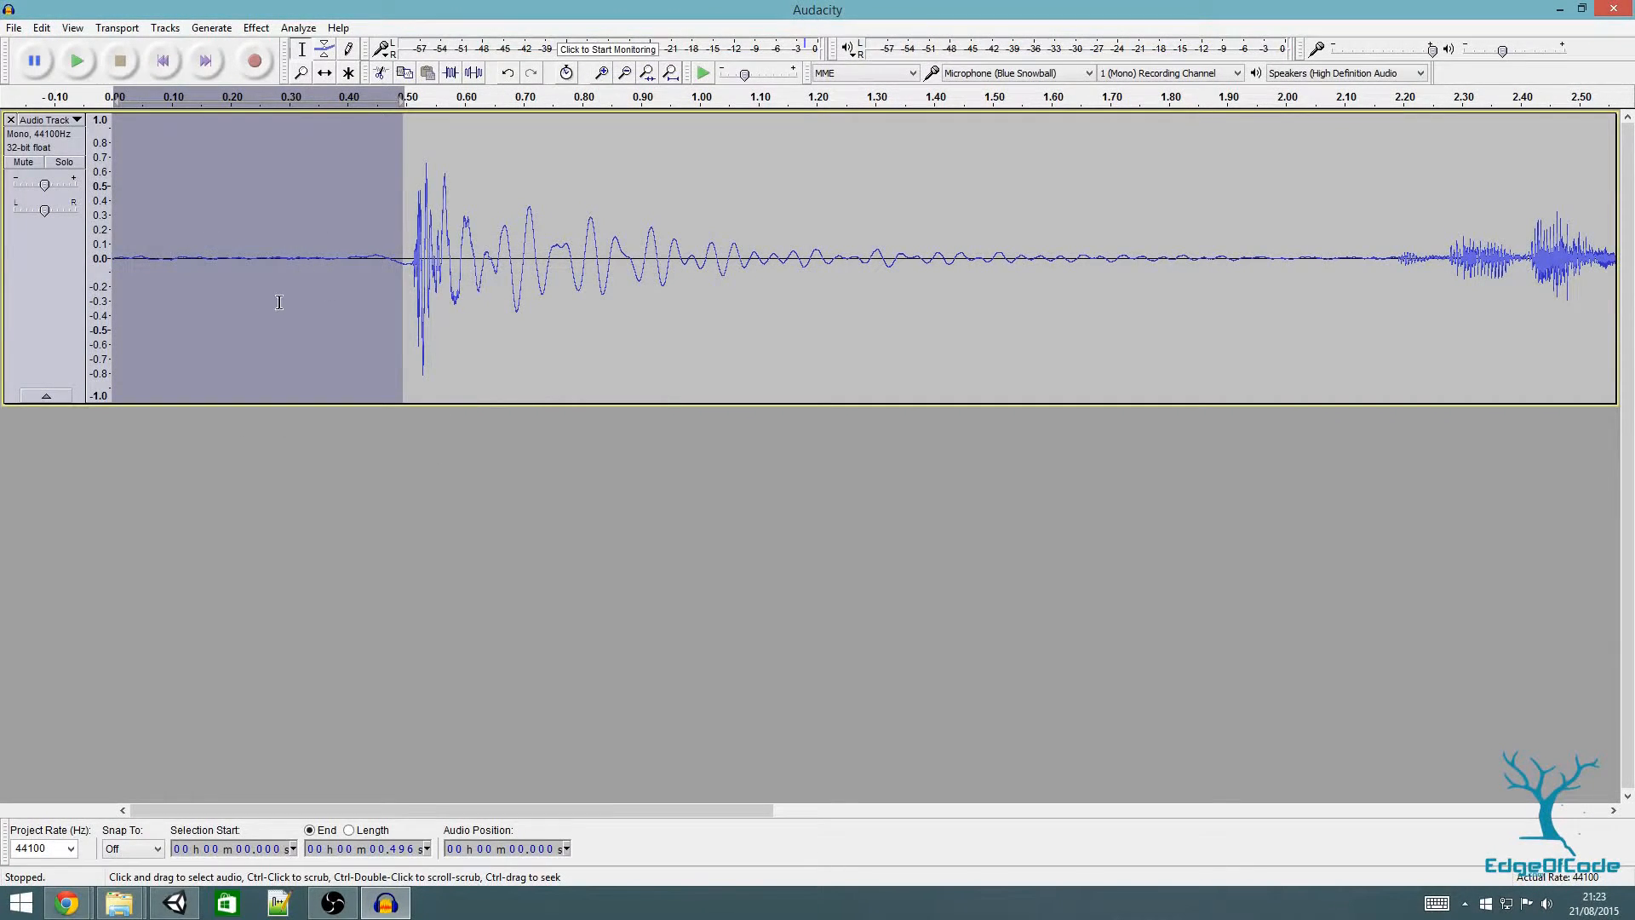
pyautogui.press('Delete')
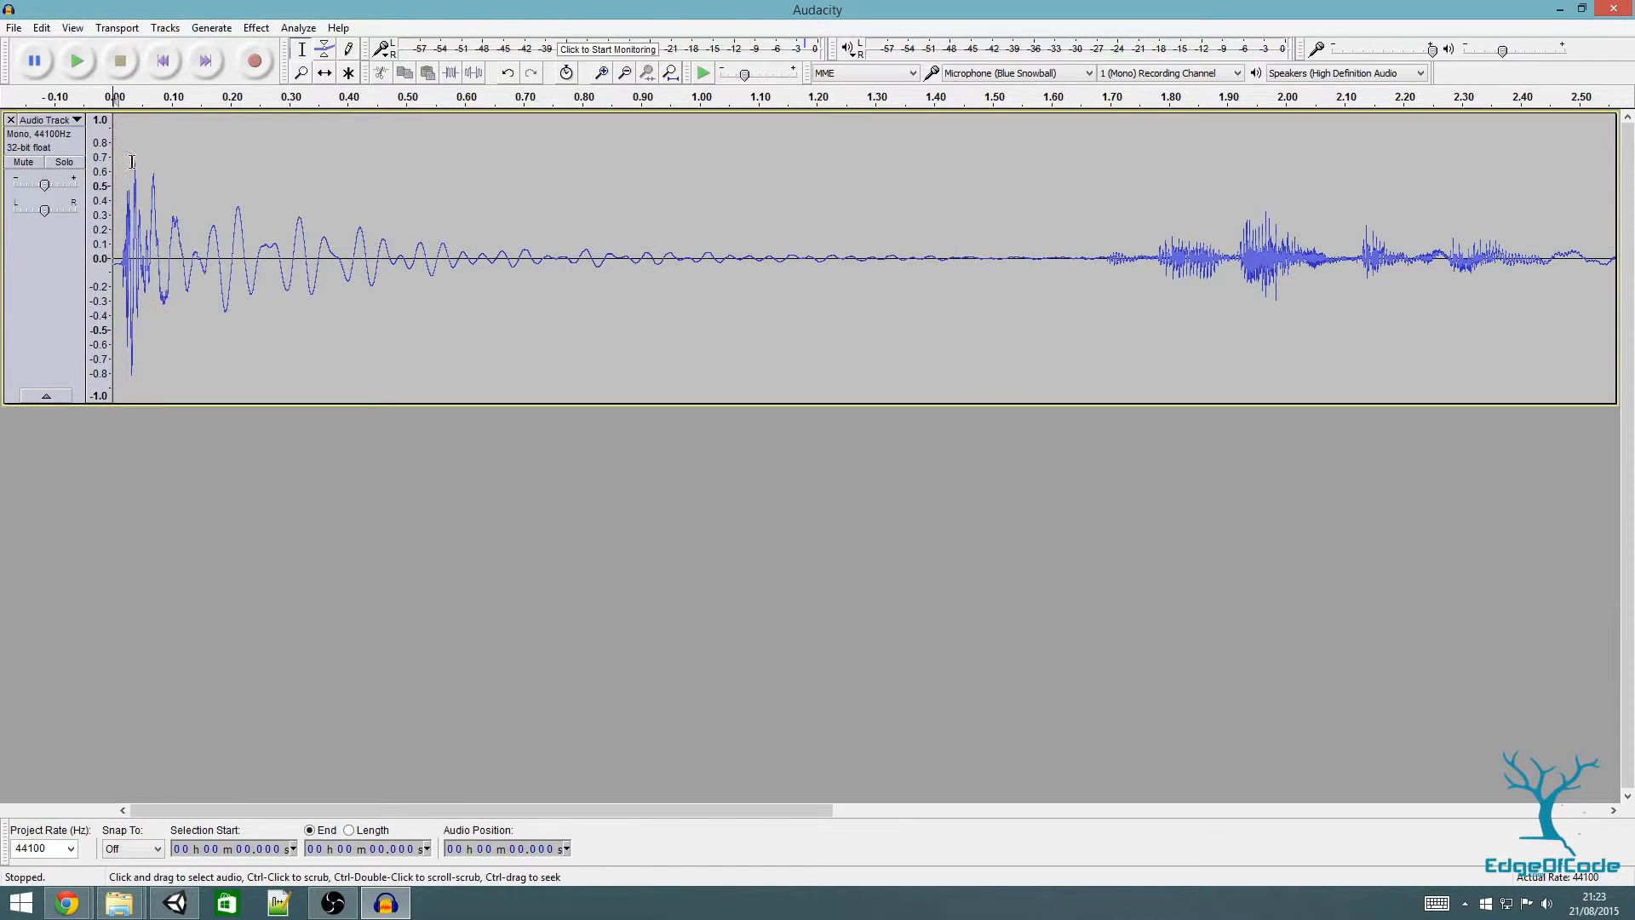
# Step: Play the opening of the trimmed track several times to check how promptly the sound effect starts
pyautogui.click(75, 59)
pyautogui.click(116, 63)
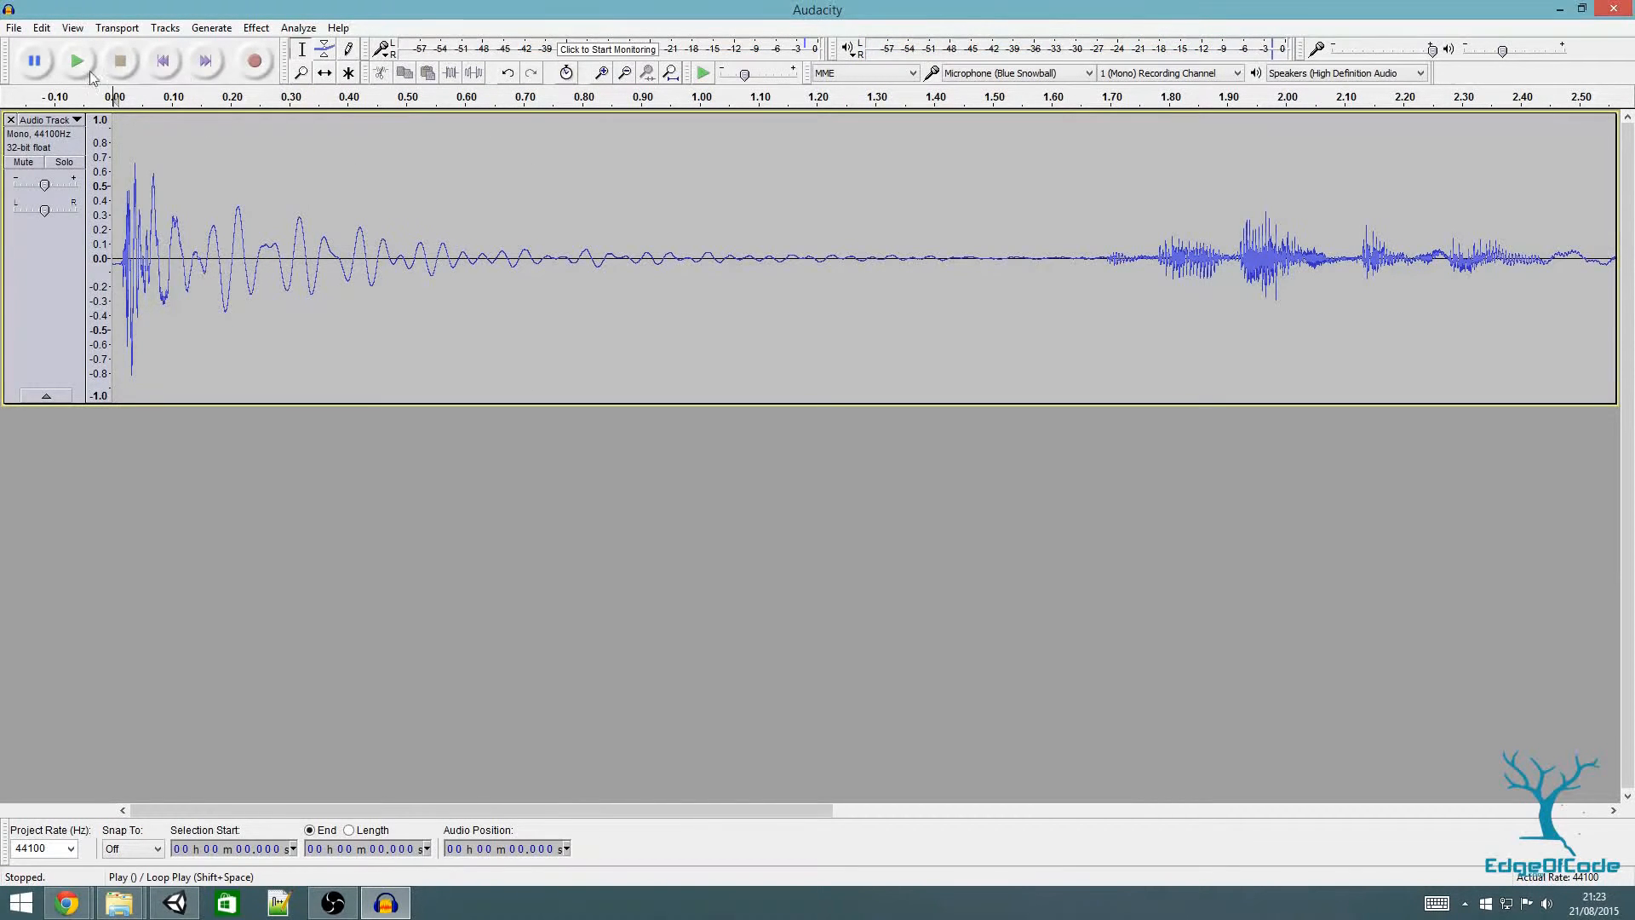
pyautogui.click(77, 60)
pyautogui.click(117, 61)
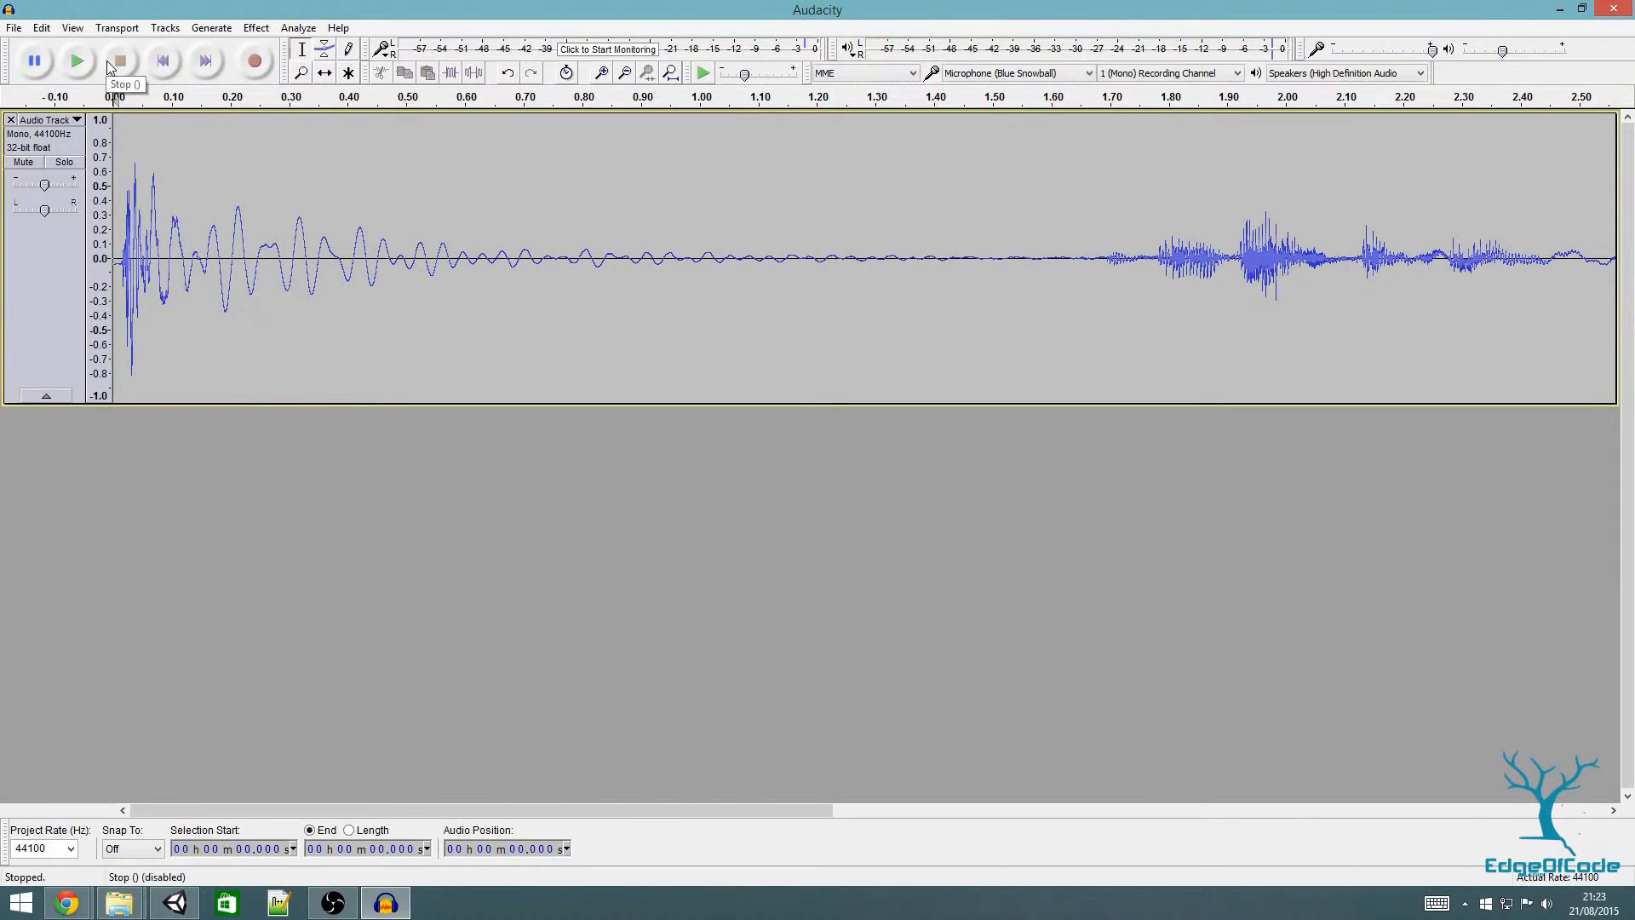
pyautogui.click(75, 68)
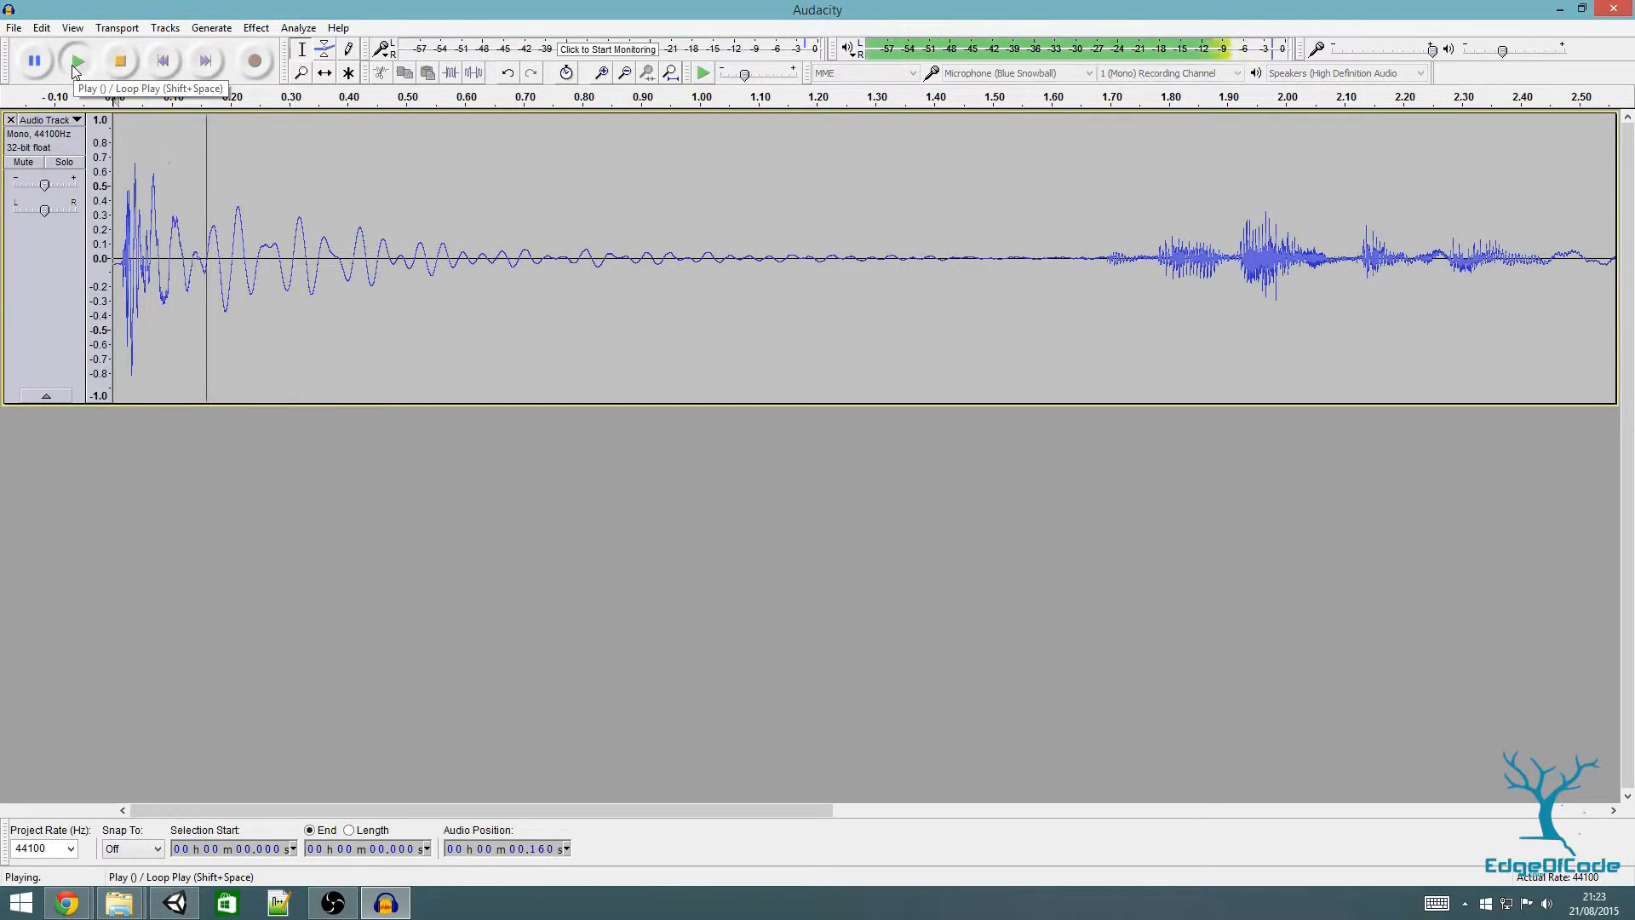
pyautogui.click(75, 68)
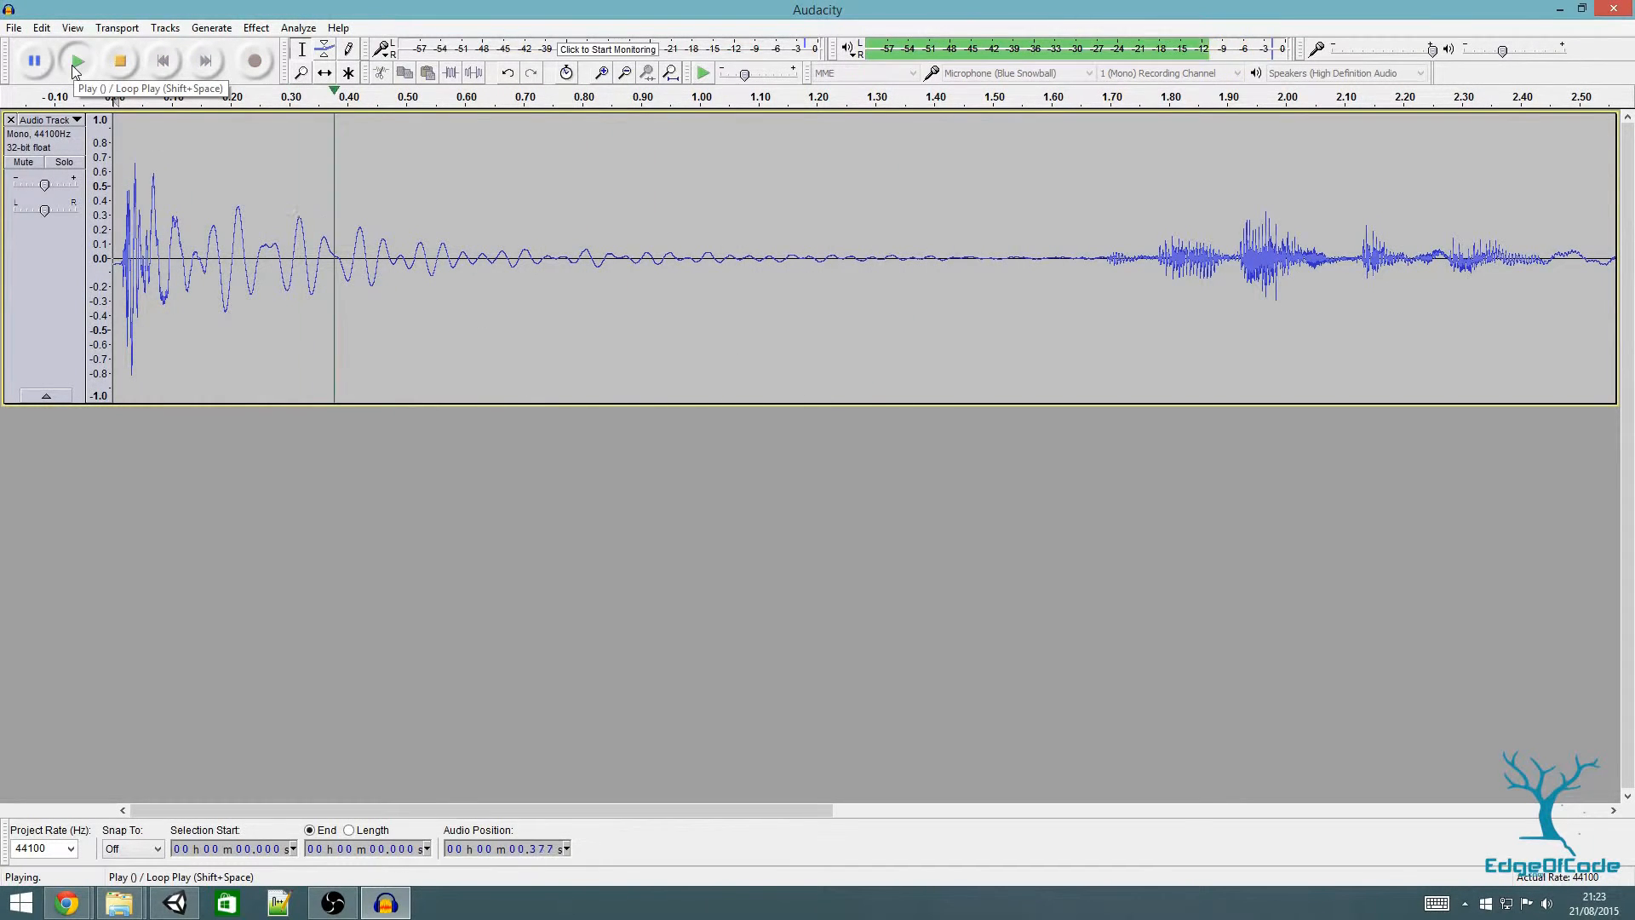
pyautogui.click(75, 68)
pyautogui.click(76, 73)
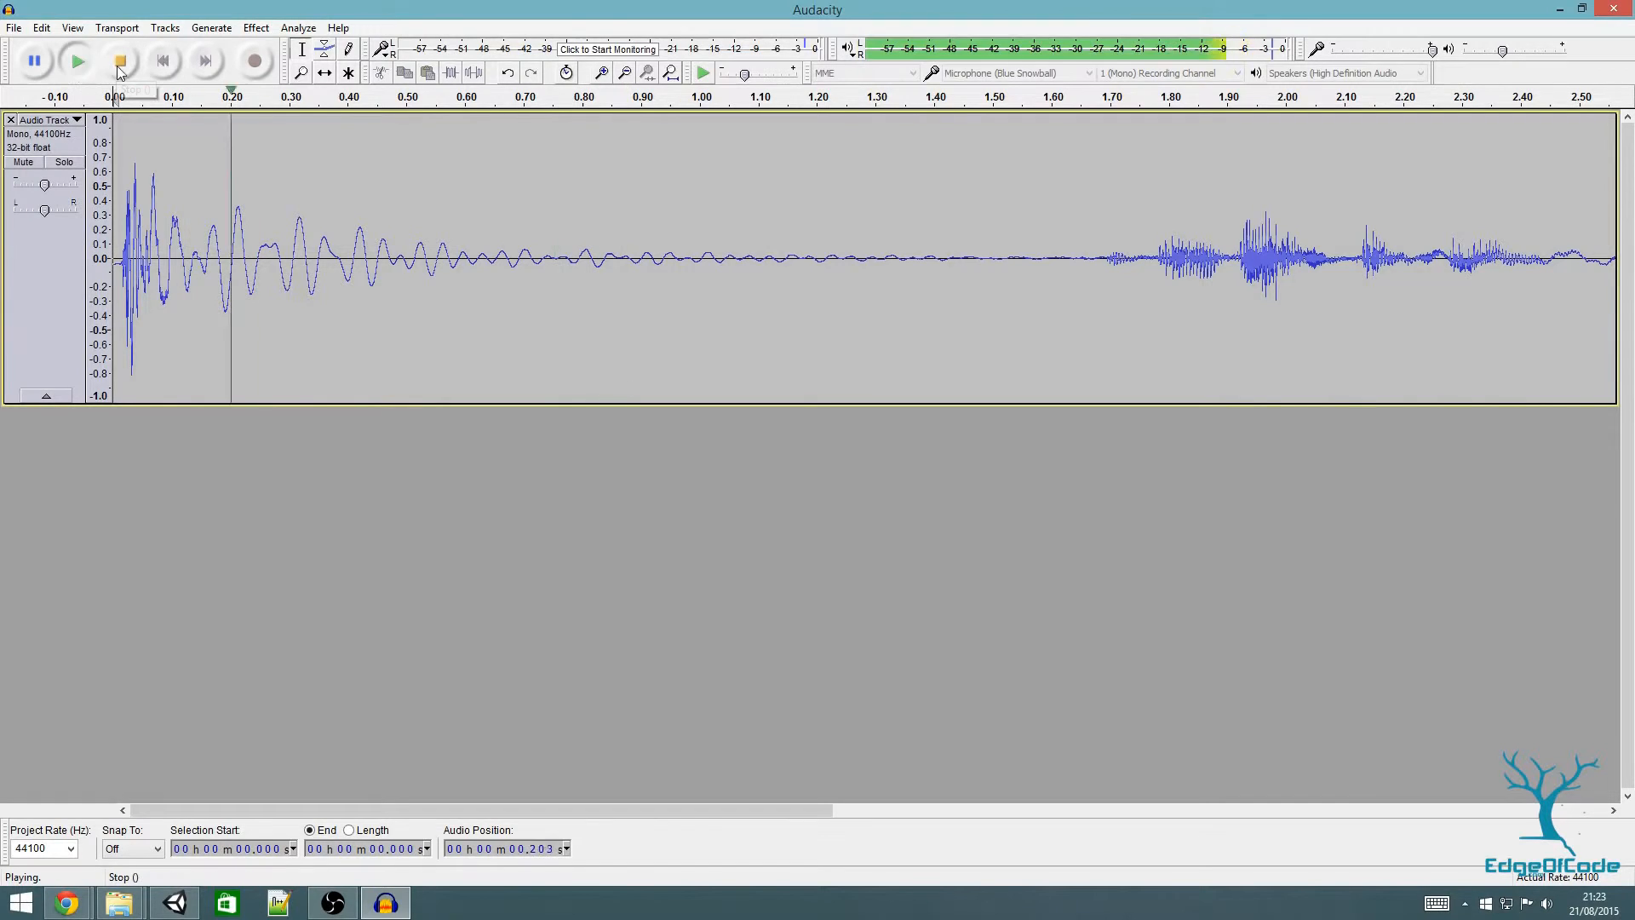
pyautogui.click(121, 66)
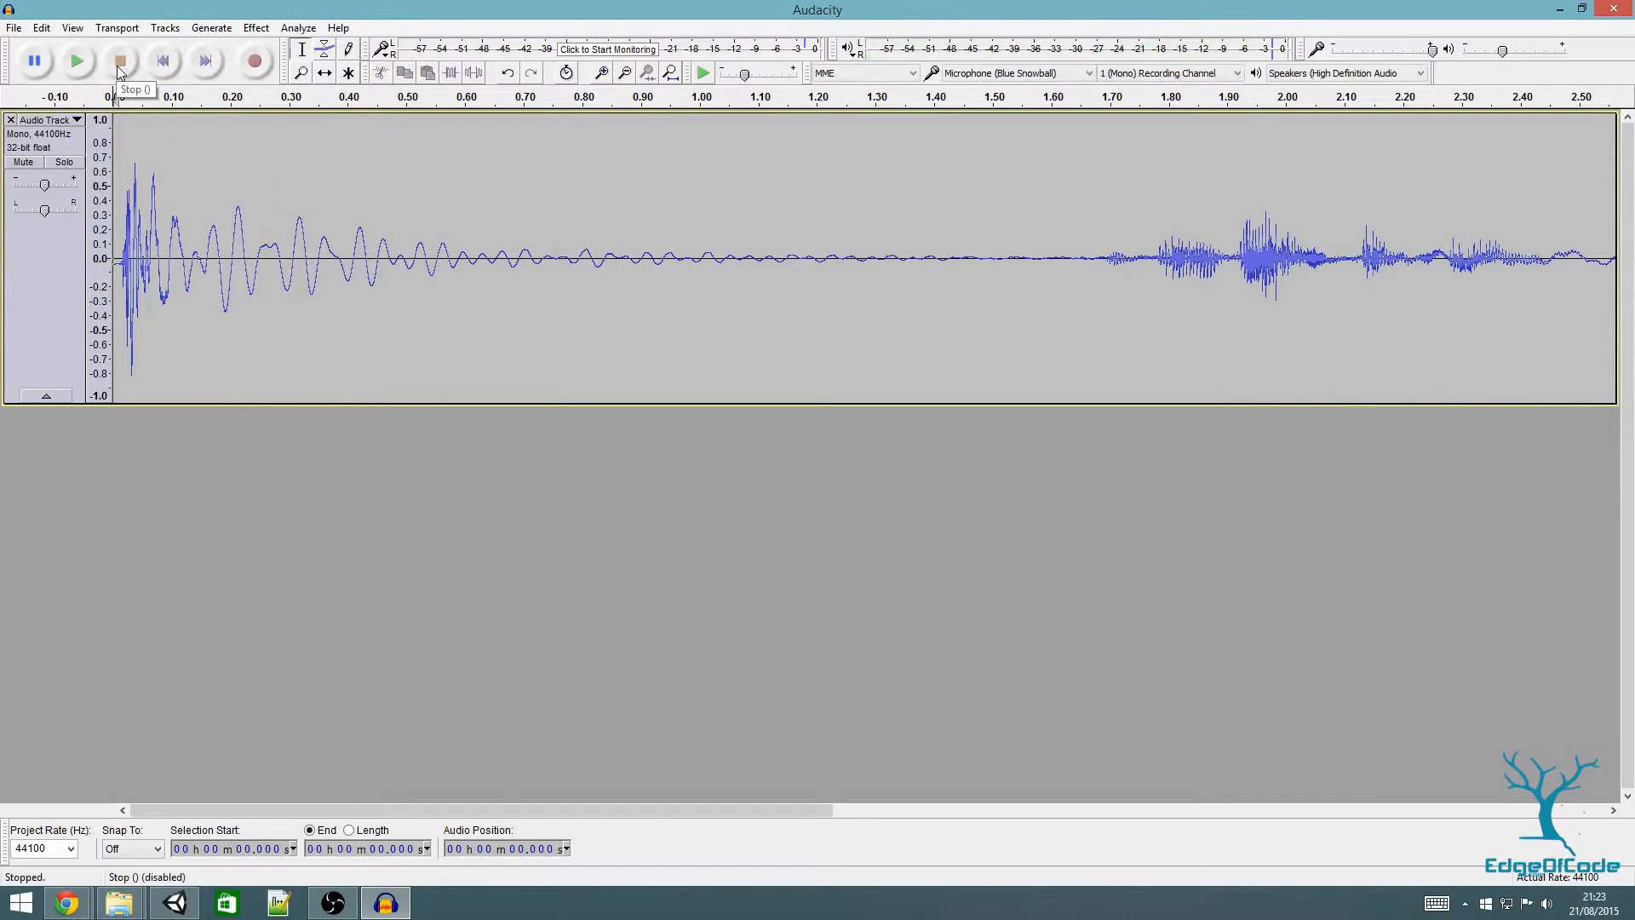
# Step: Delete all audio from about 0.457 seconds to the end of the track
pyautogui.click(381, 174)
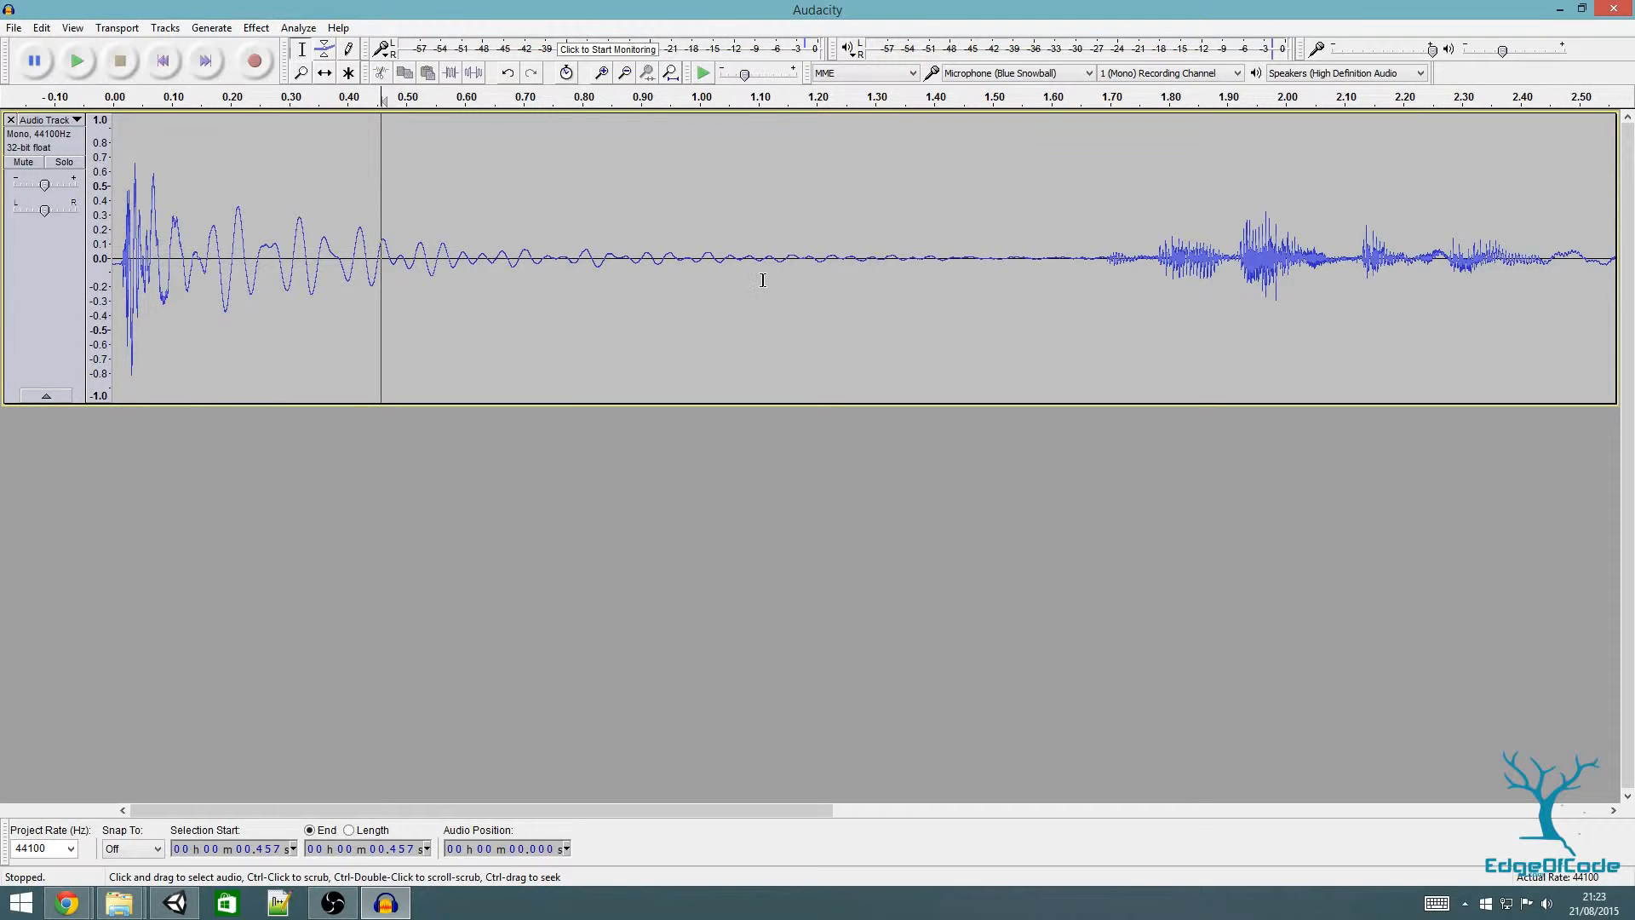
pyautogui.hotkey('shift', 'End')
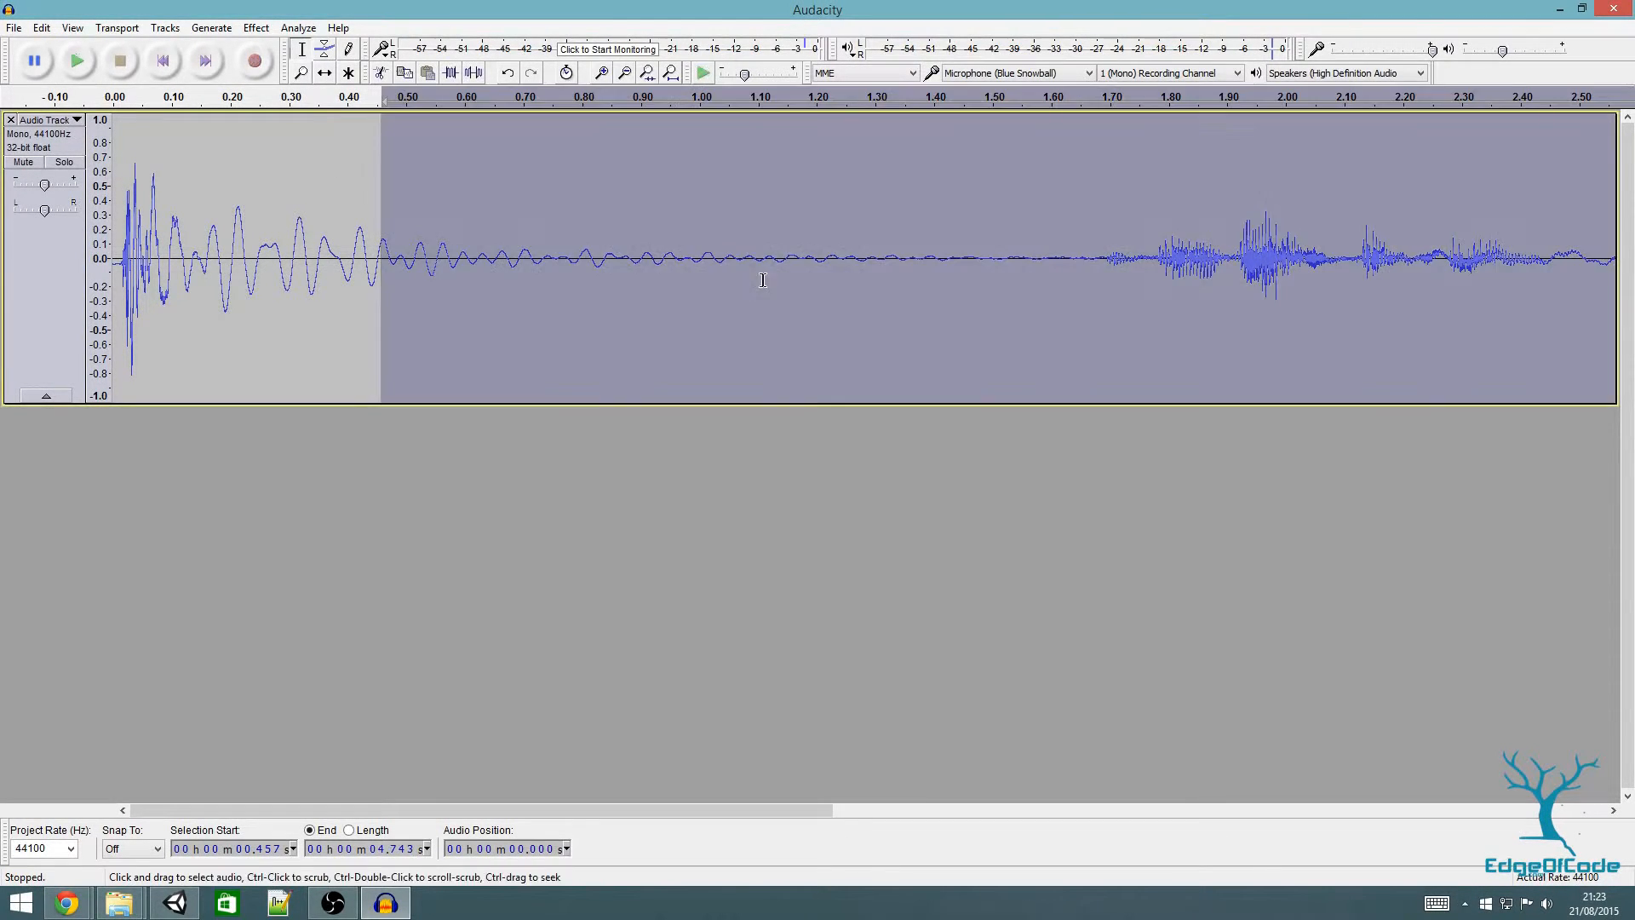
pyautogui.click(41, 27)
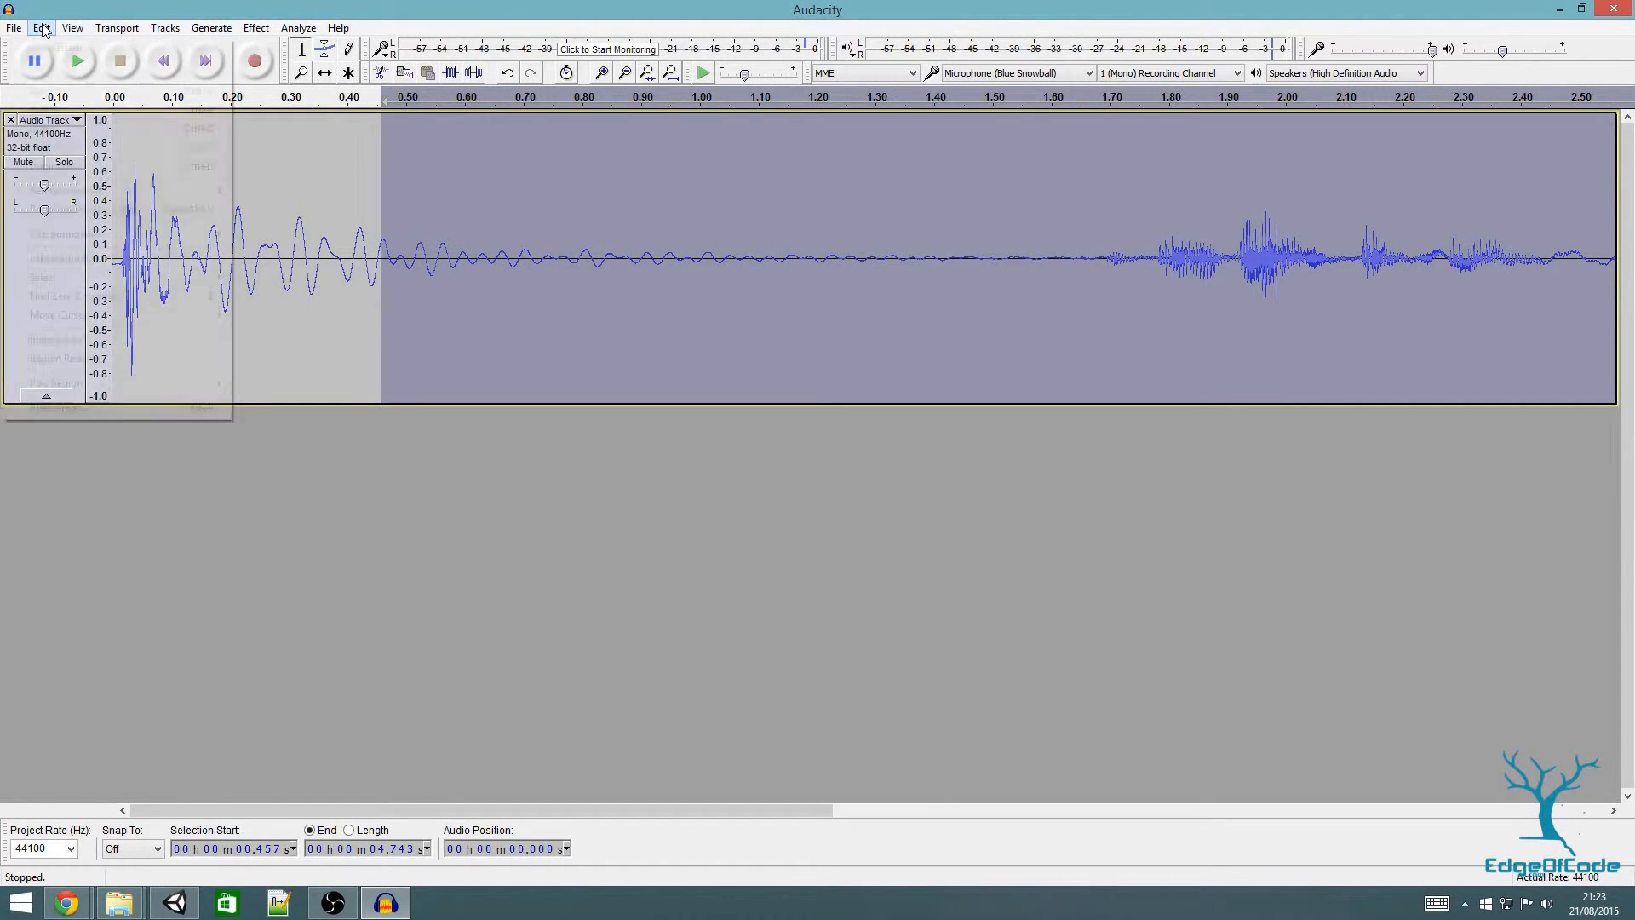
pyautogui.moveTo(106, 284)
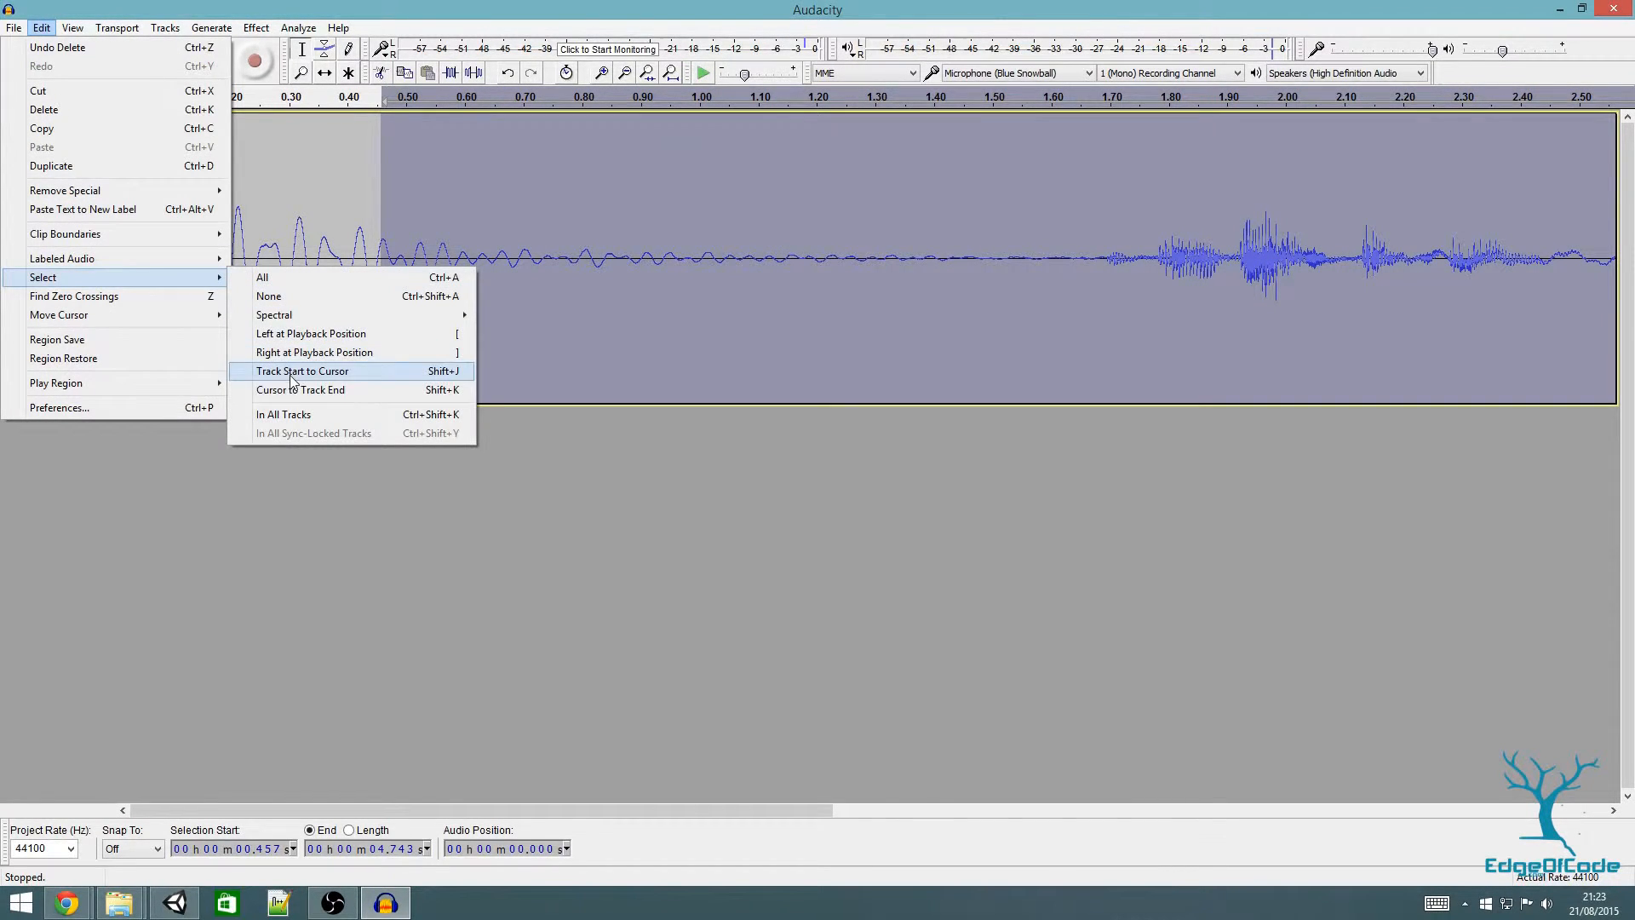
pyautogui.click(548, 11)
pyautogui.press('Delete')
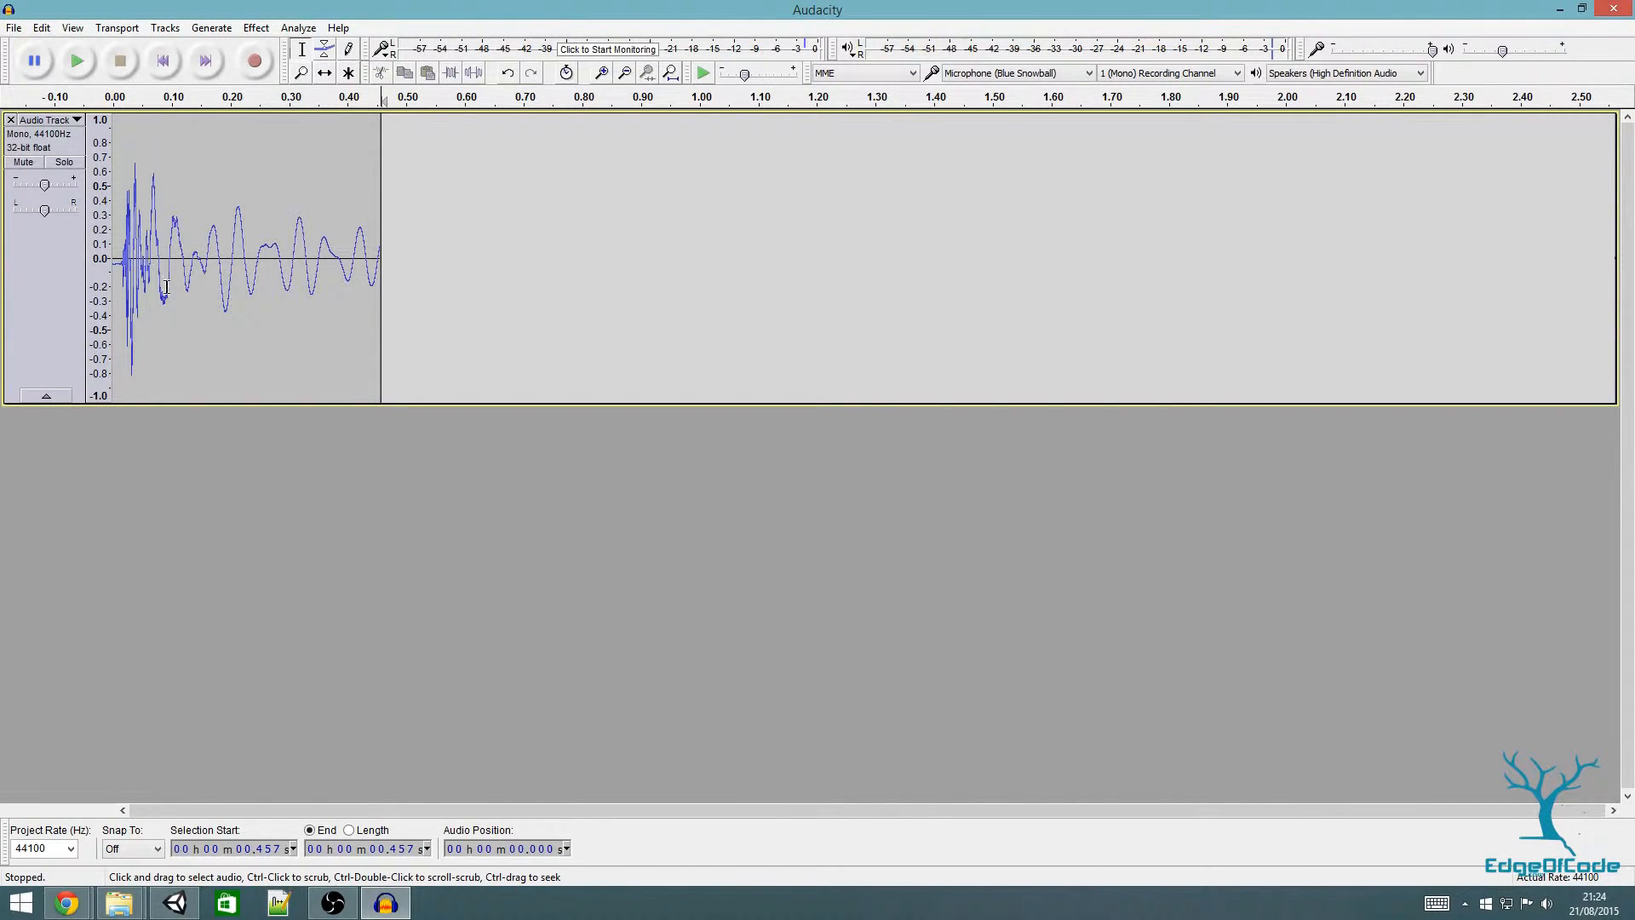
# Step: Play the shortened sound effect from its beginning several times to check the cut ending
pyautogui.click(76, 65)
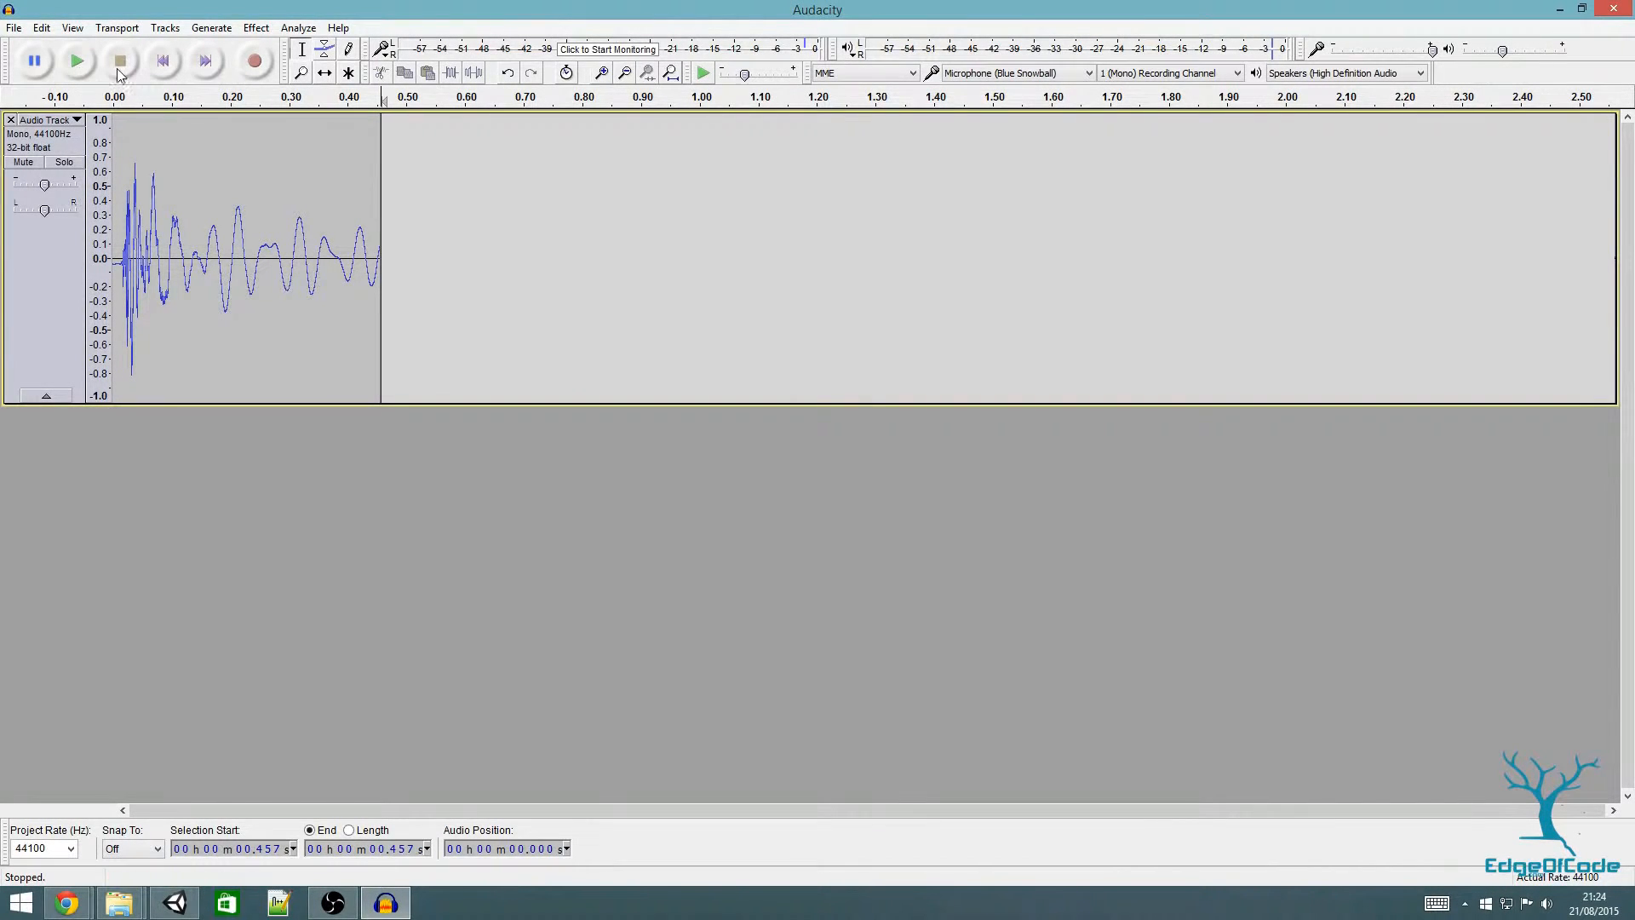
pyautogui.click(114, 183)
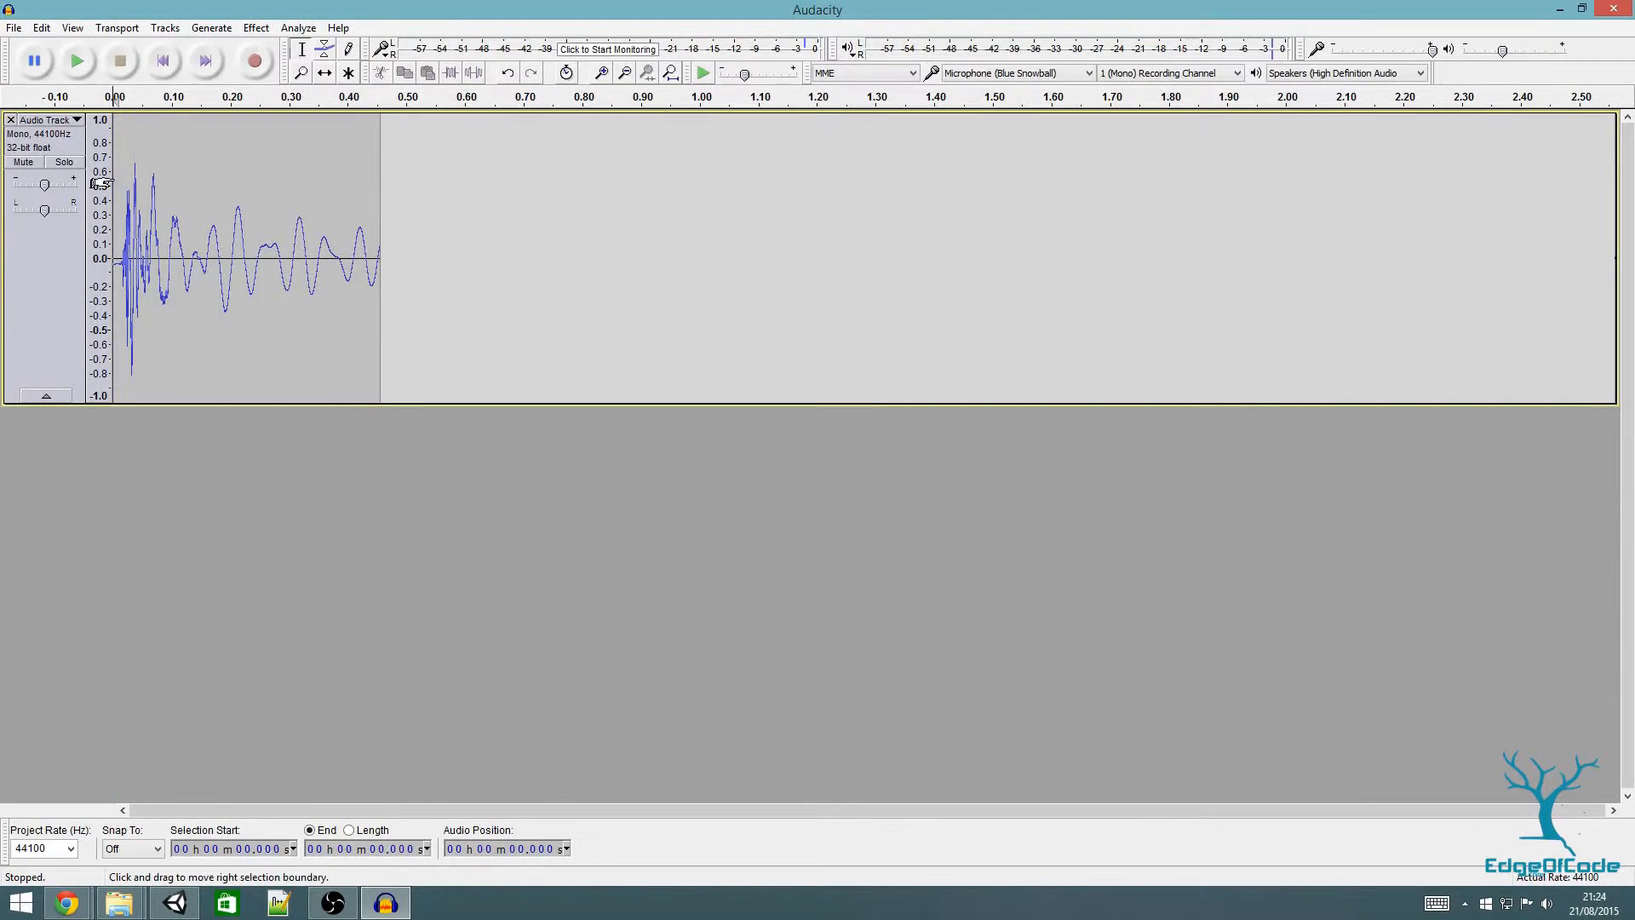
pyautogui.click(89, 61)
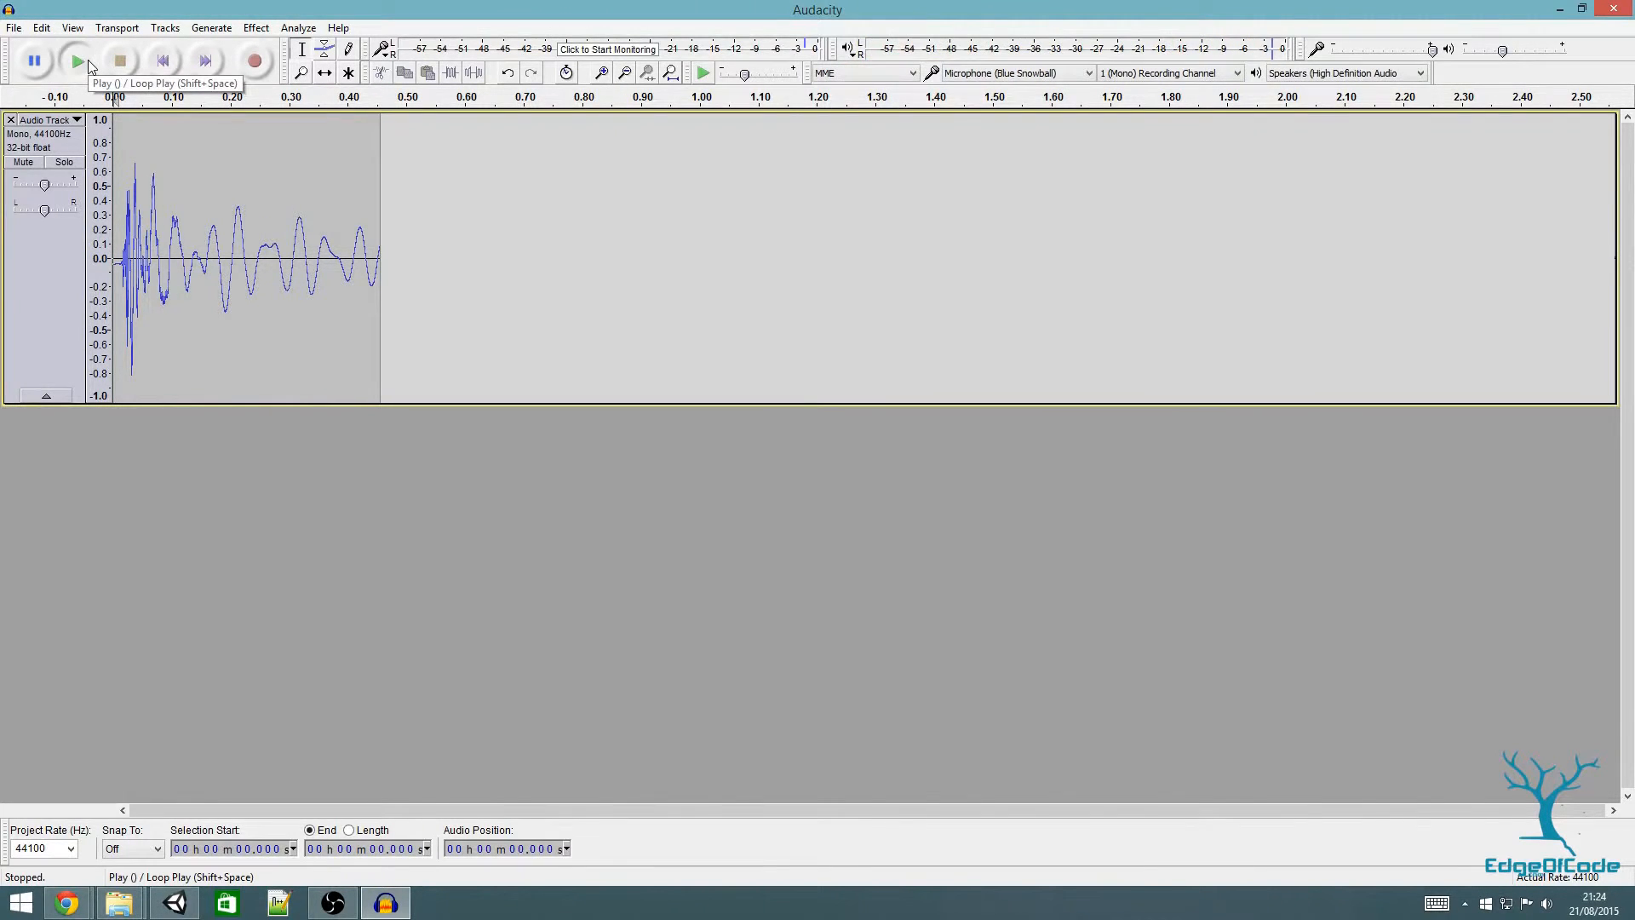
pyautogui.click(88, 61)
pyautogui.click(89, 62)
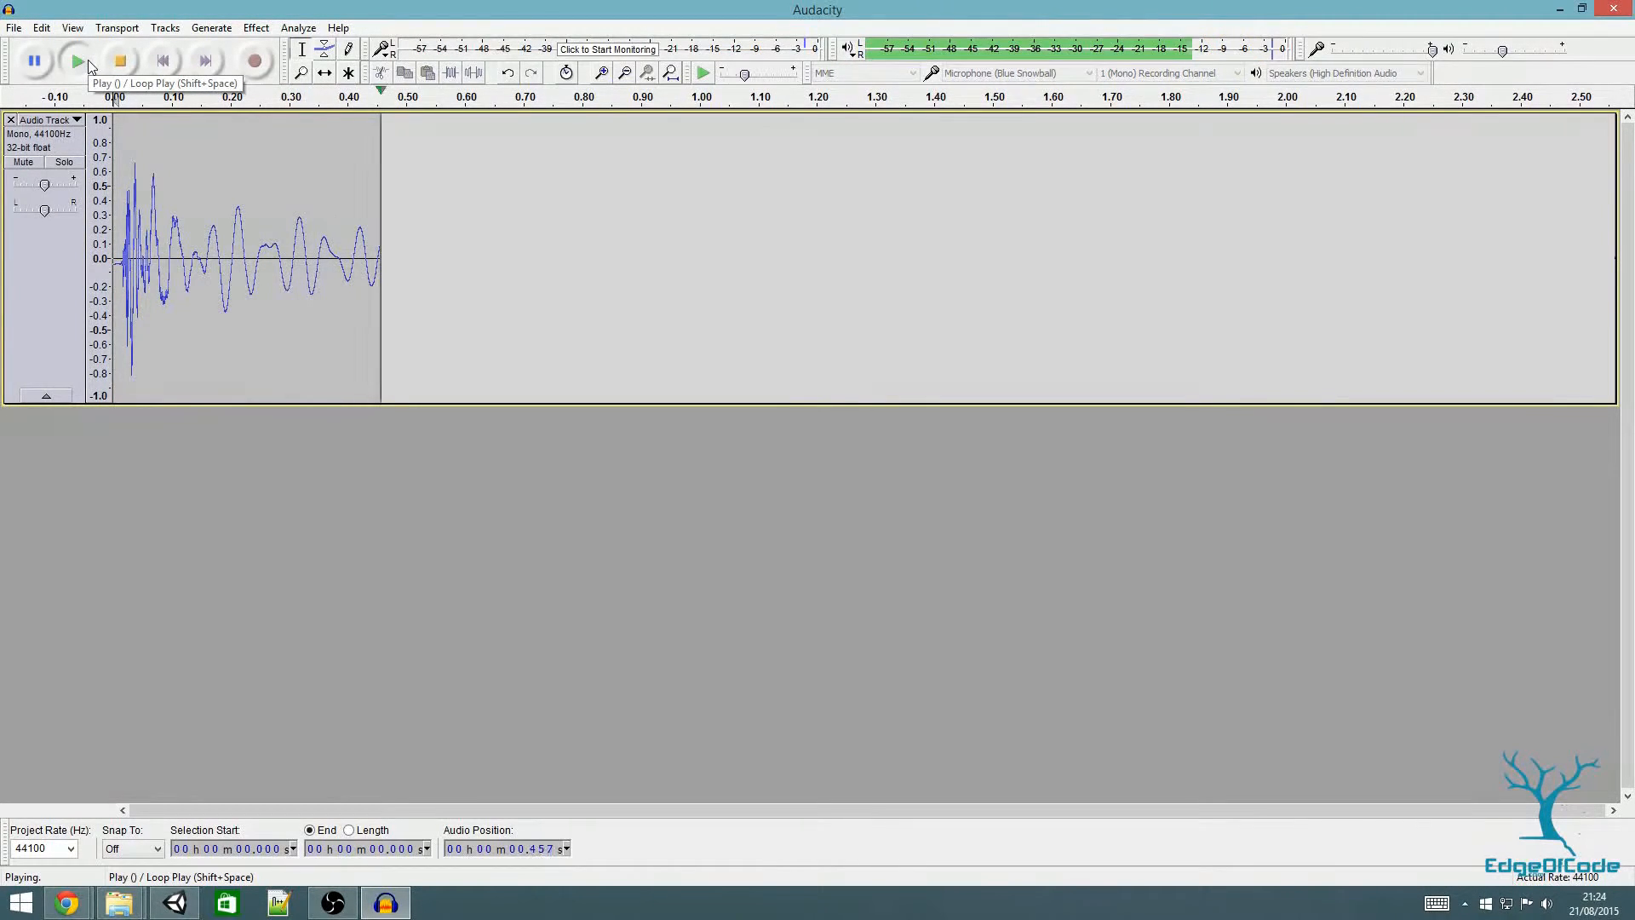
pyautogui.click(88, 61)
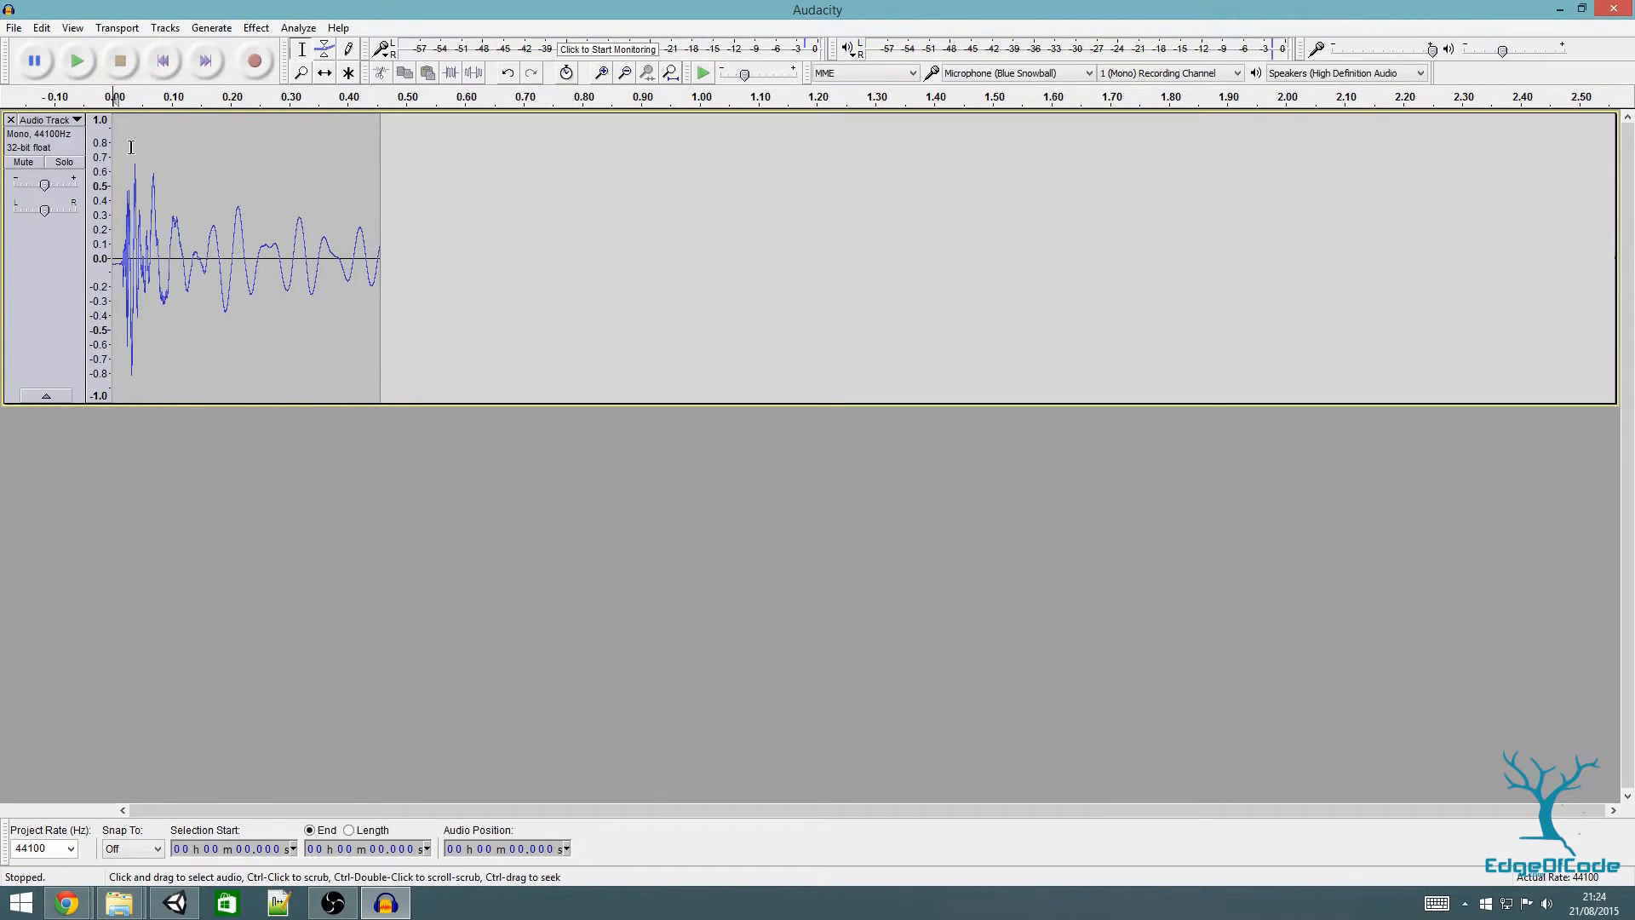
# Step: Shorten the sound effect by deleting everything from about 0.193 seconds to the track's end
pyautogui.click(226, 203)
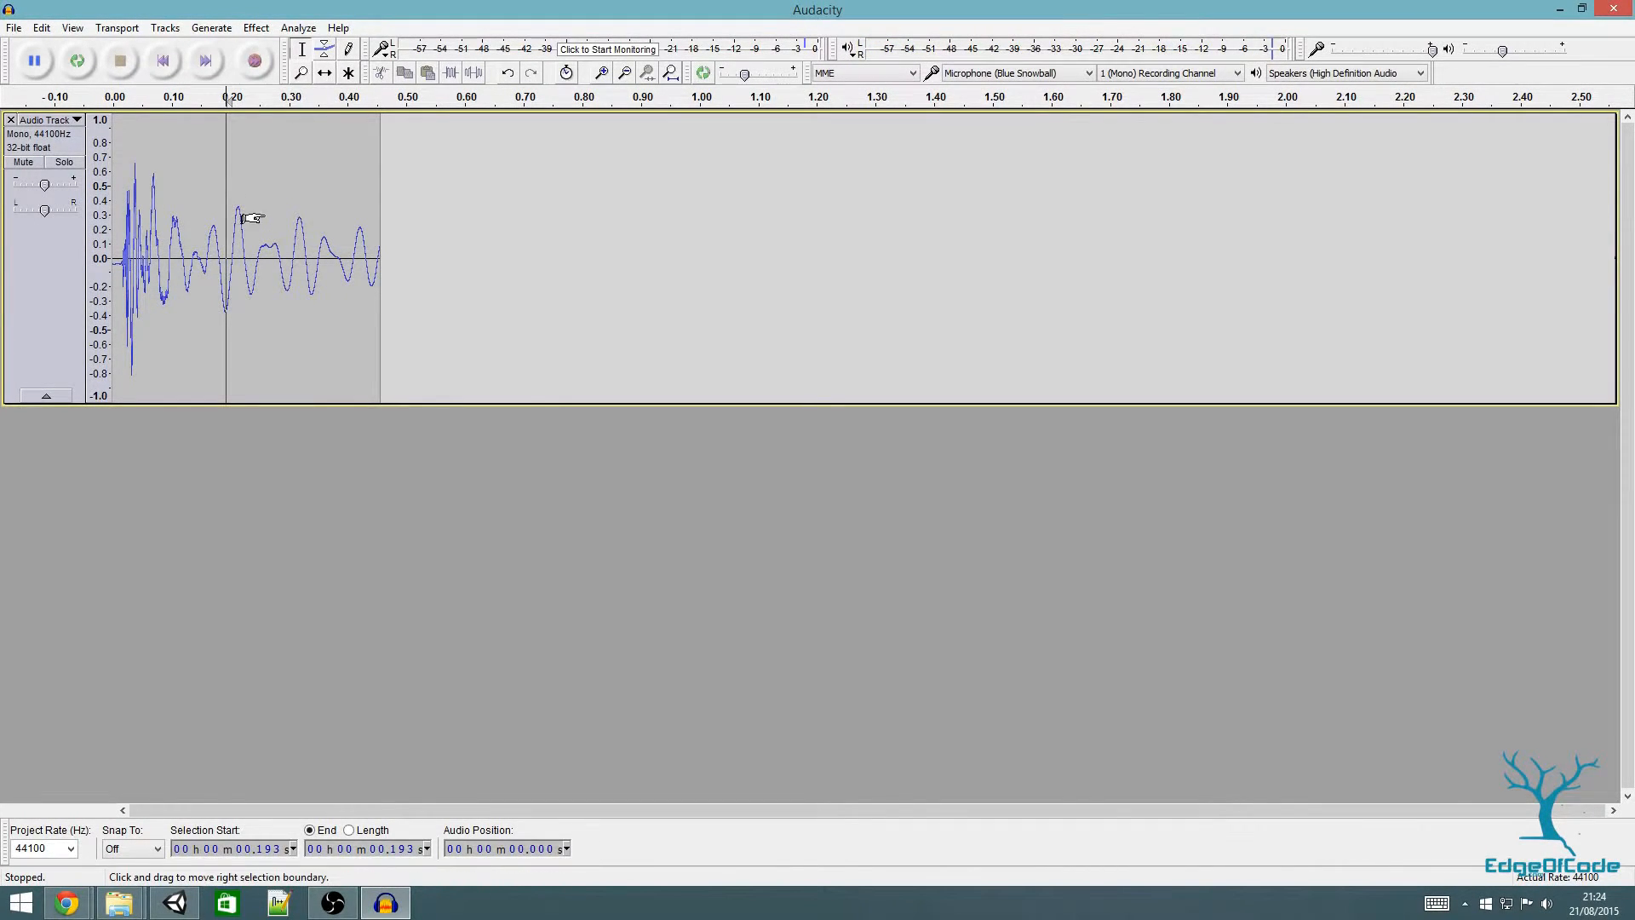
pyautogui.hotkey('shift', 'j')
pyautogui.press('Delete')
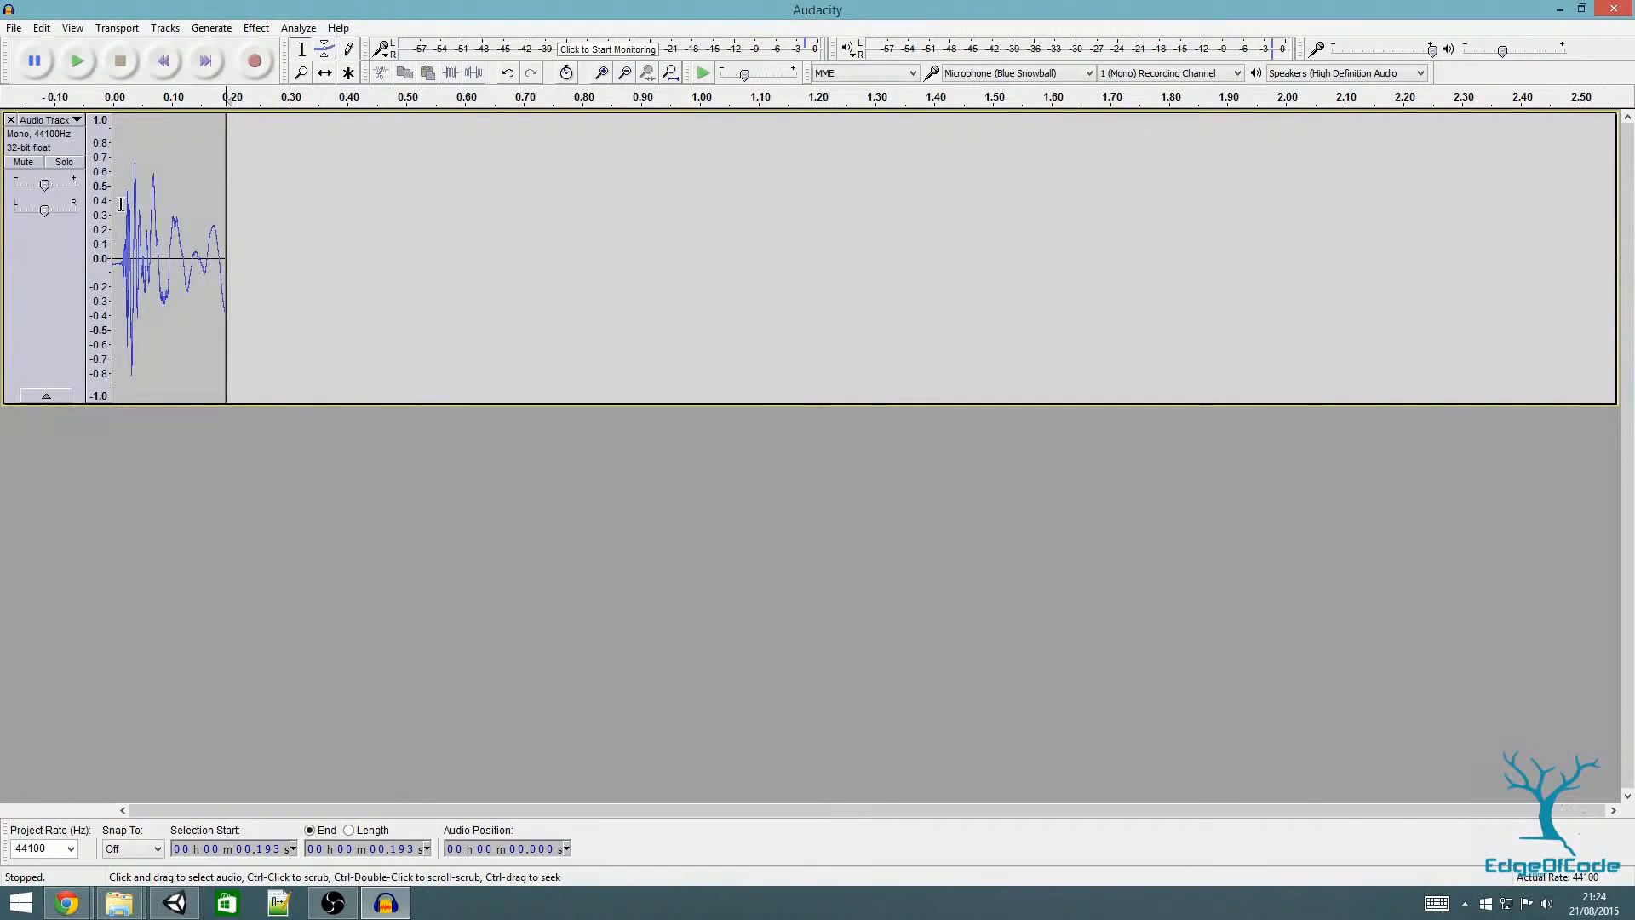
# Step: Return to the track start and play the sound effect repeatedly to check its new length
pyautogui.press('Home')
pyautogui.click(75, 63)
pyautogui.click(74, 63)
pyautogui.click(74, 63)
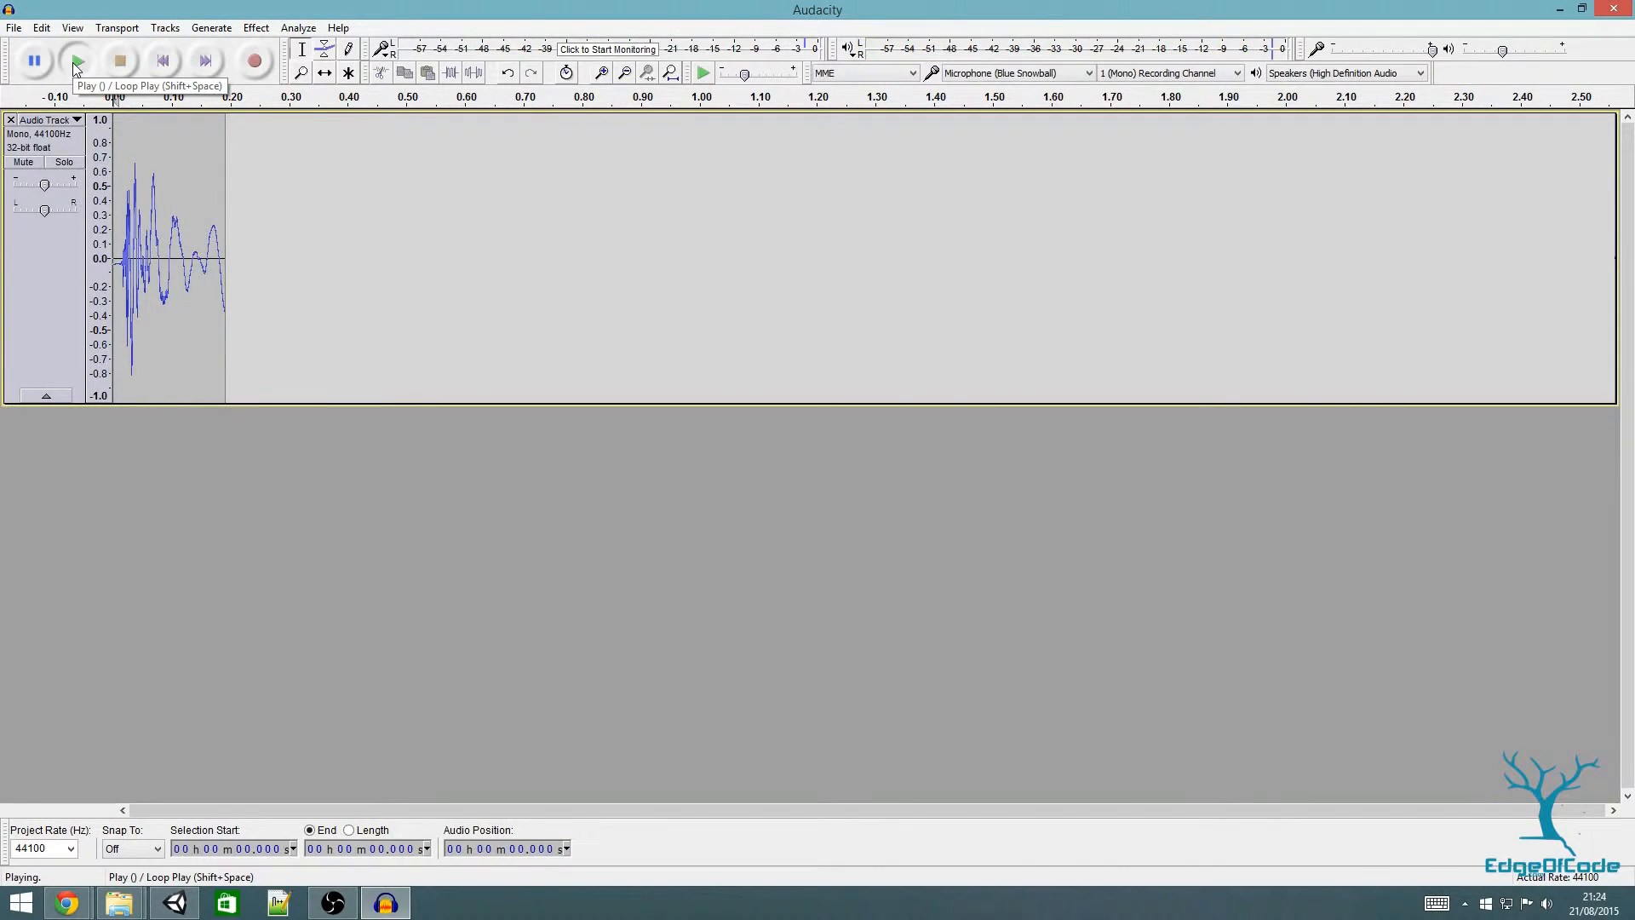
# Step: Delete the end of the clip from the zero crossing at about 0.182 seconds so the waveform finishes on the zero line
pyautogui.click(221, 256)
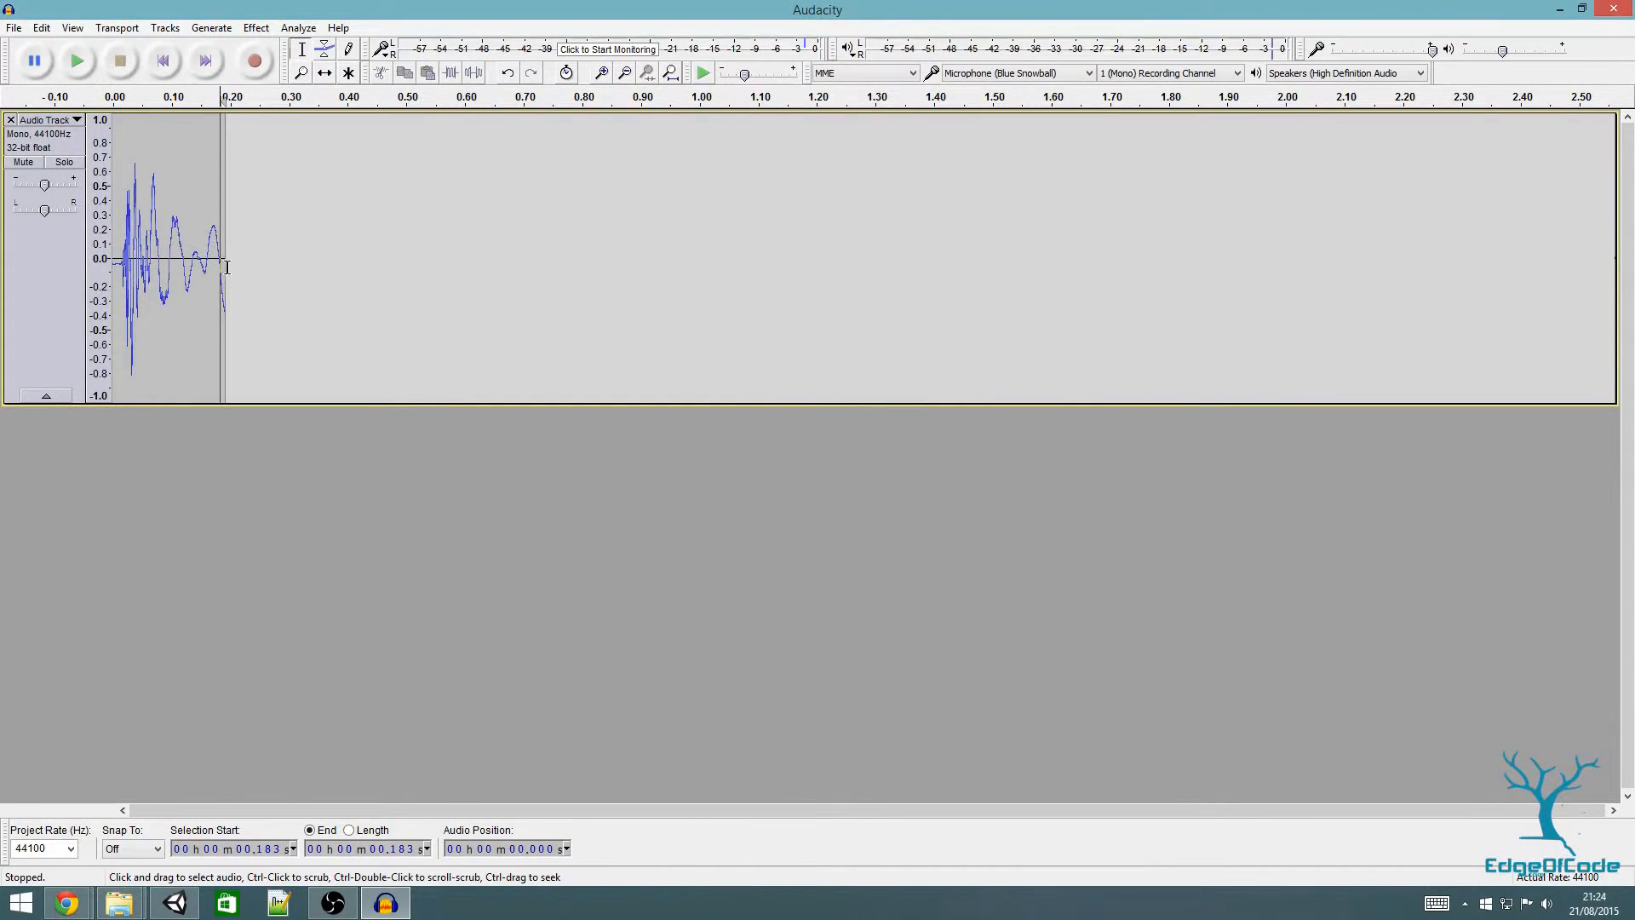
pyautogui.click(301, 73)
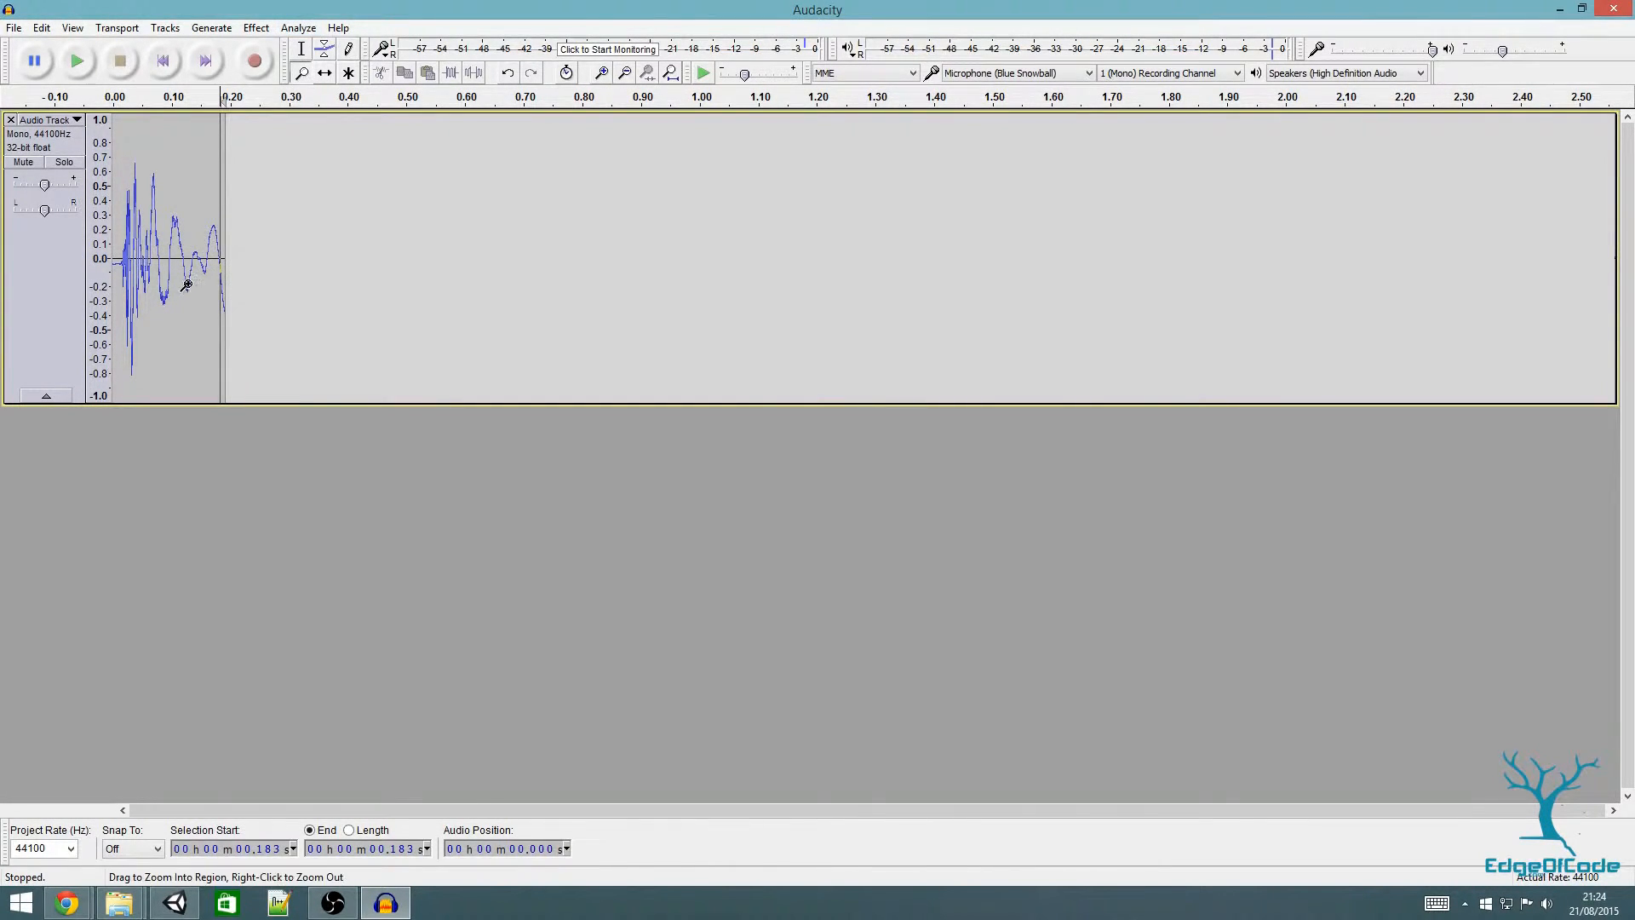
pyautogui.click(242, 268)
pyautogui.click(242, 268)
pyautogui.click(243, 265)
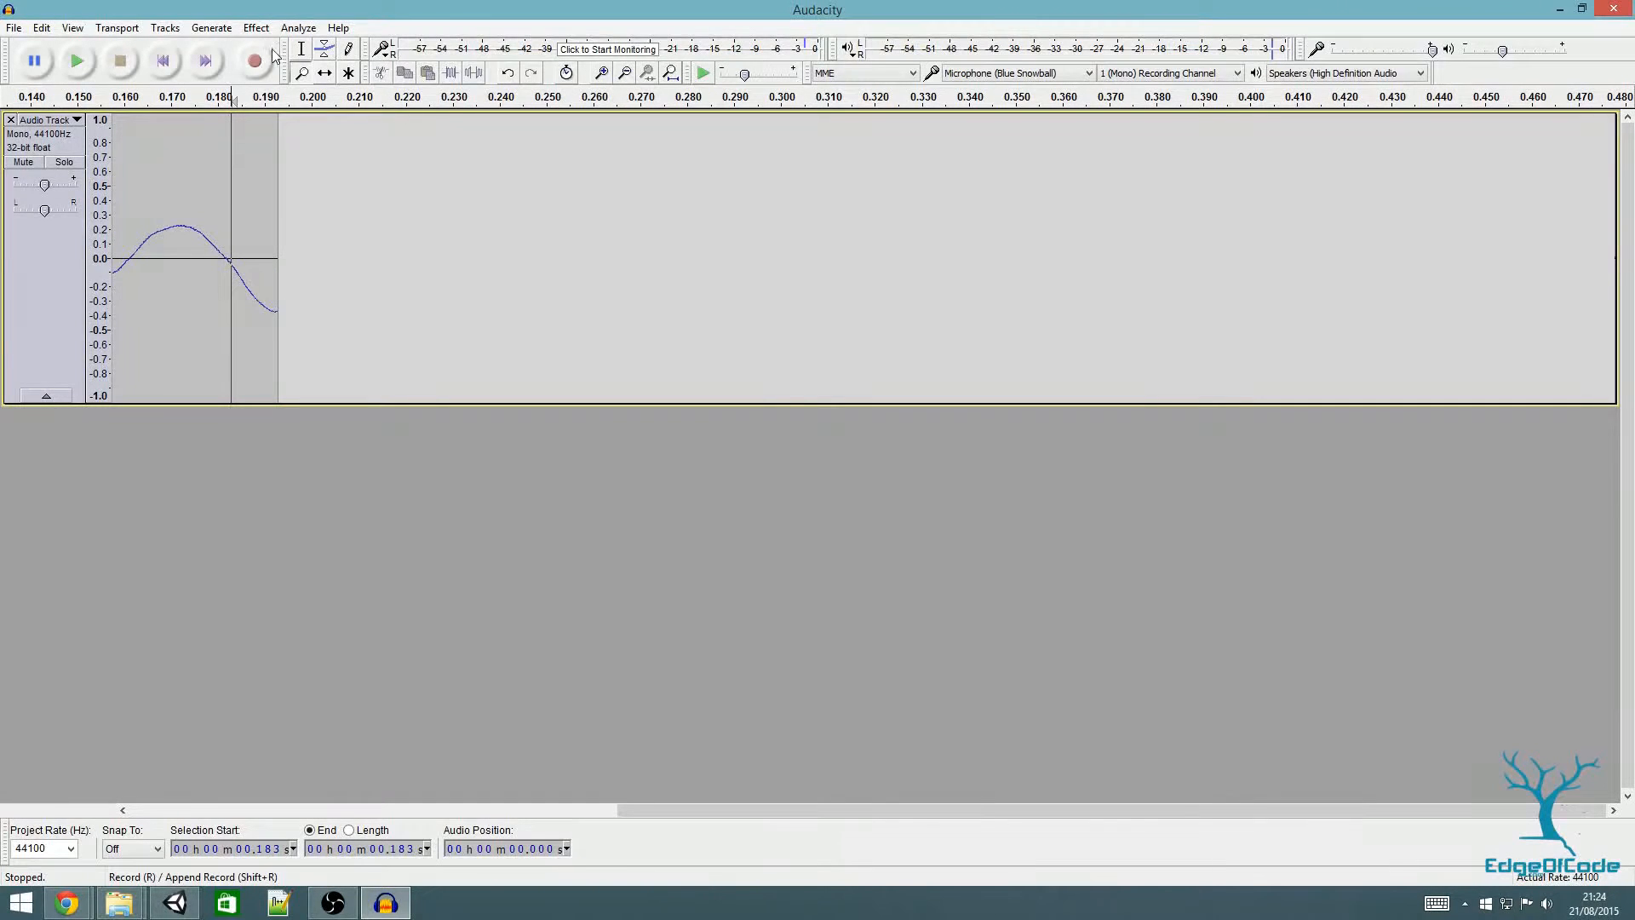
pyautogui.click(301, 48)
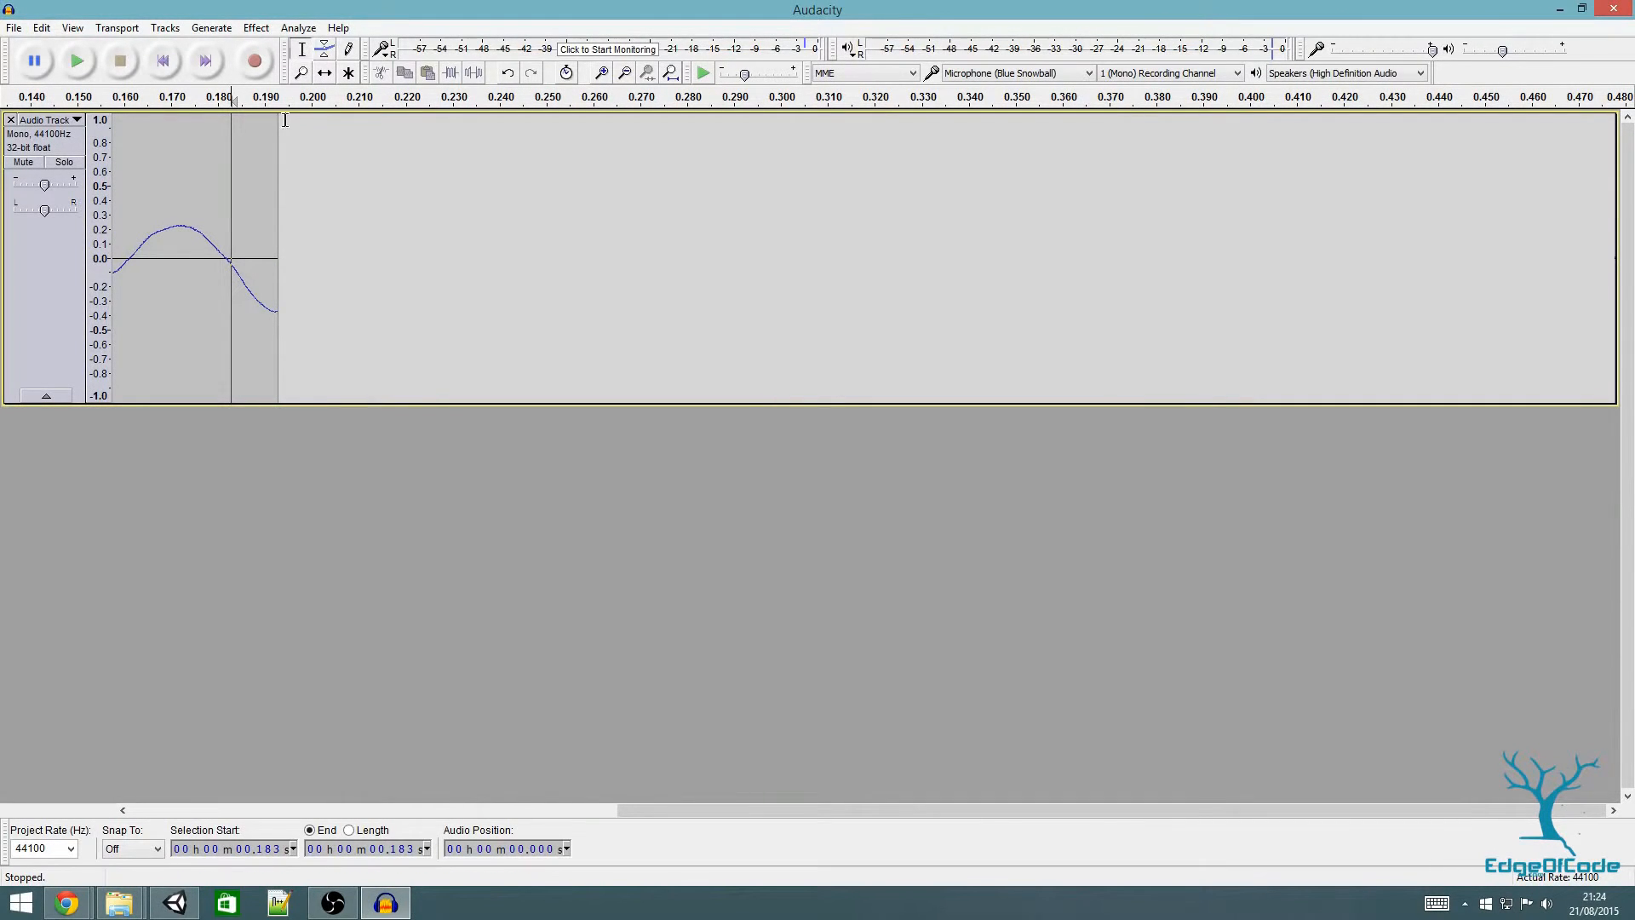
pyautogui.click(228, 256)
pyautogui.hotkey('shift', 'End')
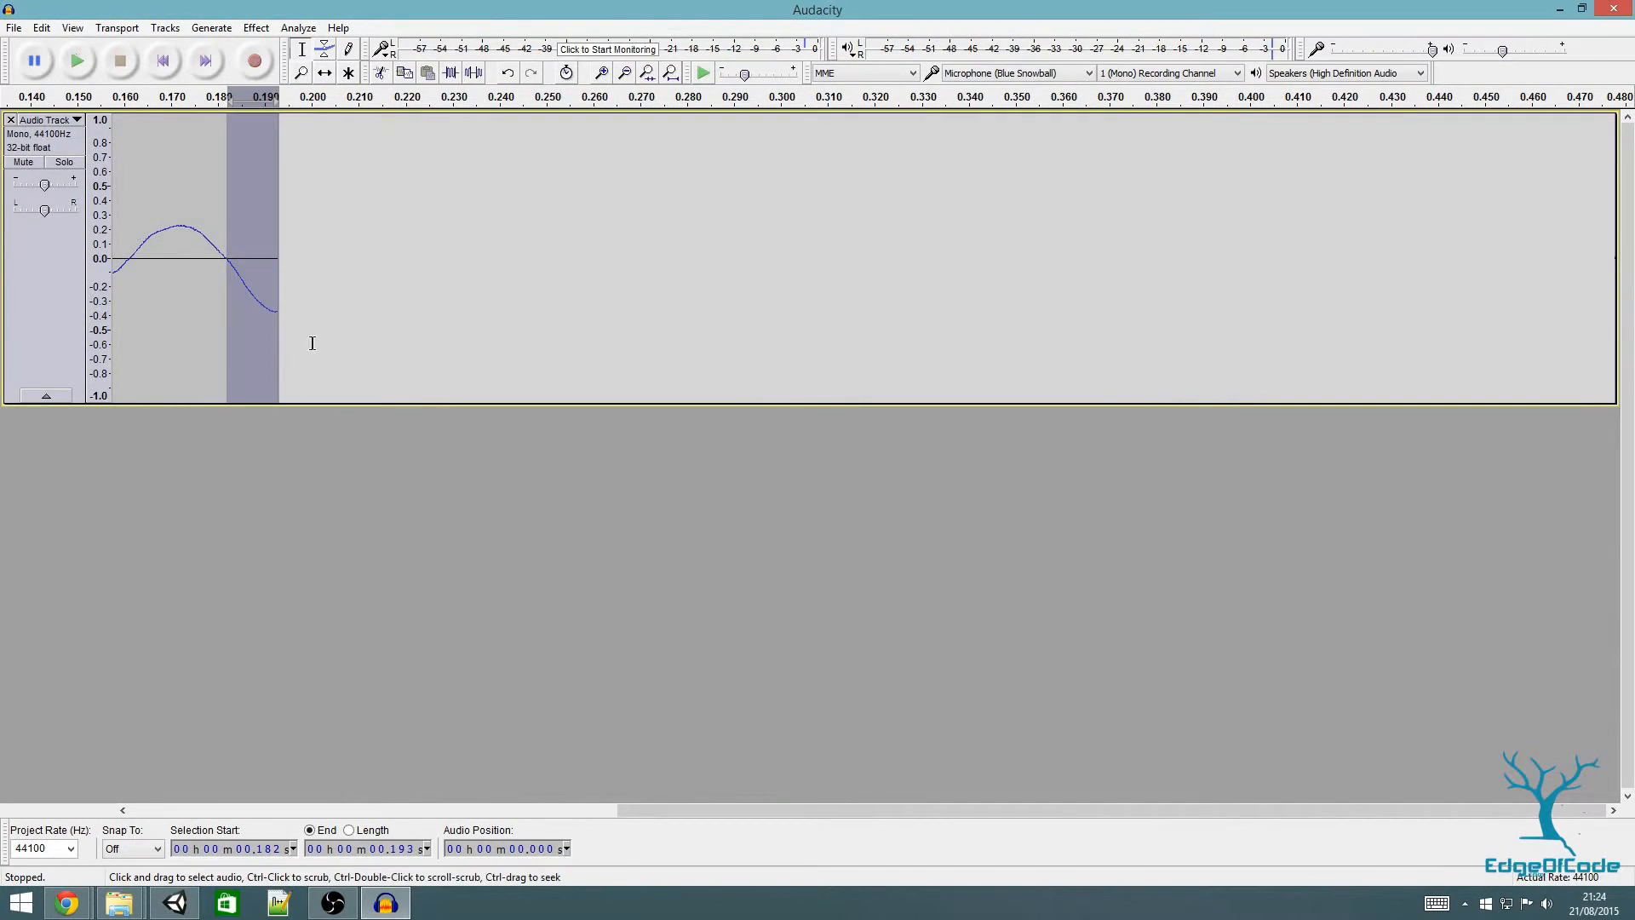
pyautogui.press('Delete')
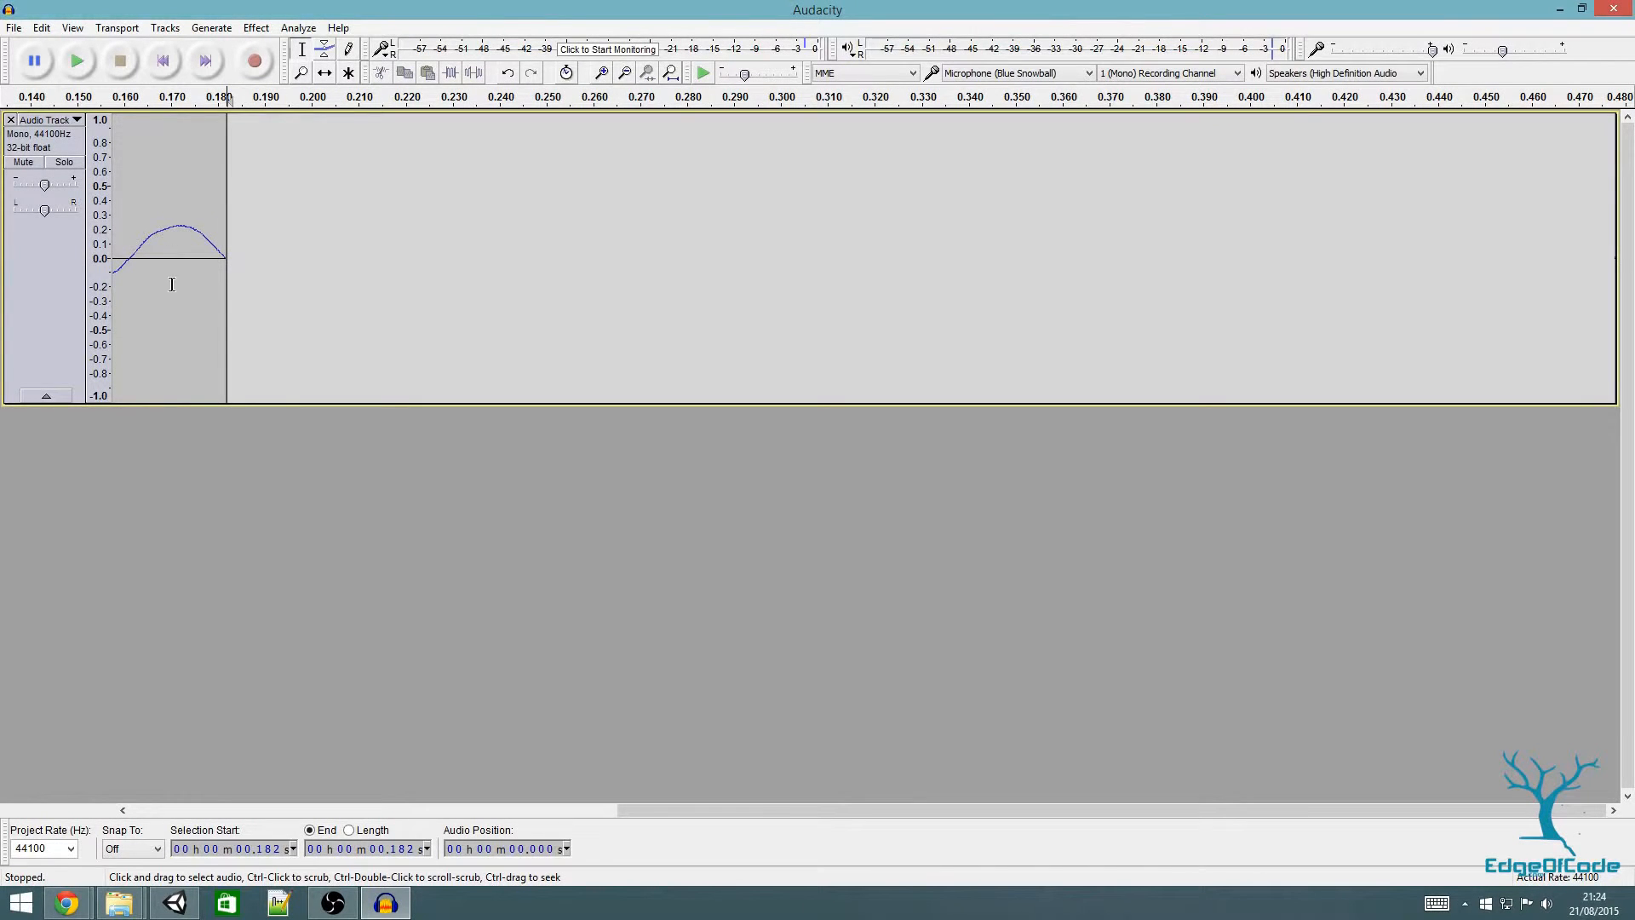
pyautogui.moveTo(667, 813); pyautogui.dragTo(167, 797)
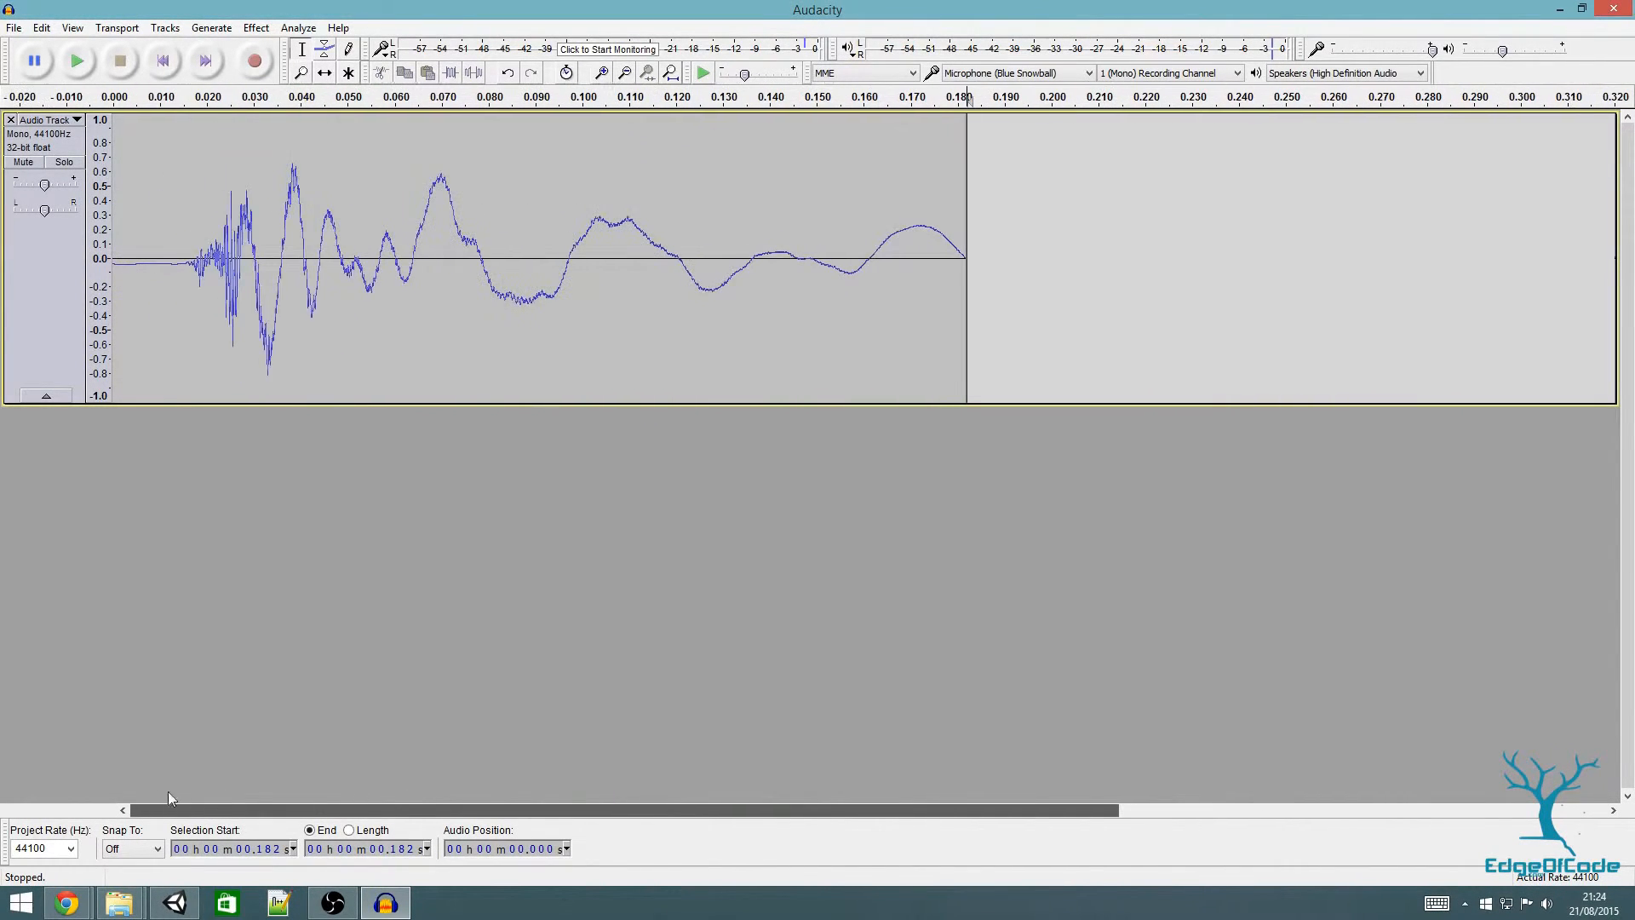
# Step: Delete the lead-in from the track start to about 0.014 seconds and play the trimmed clip
pyautogui.click(177, 256)
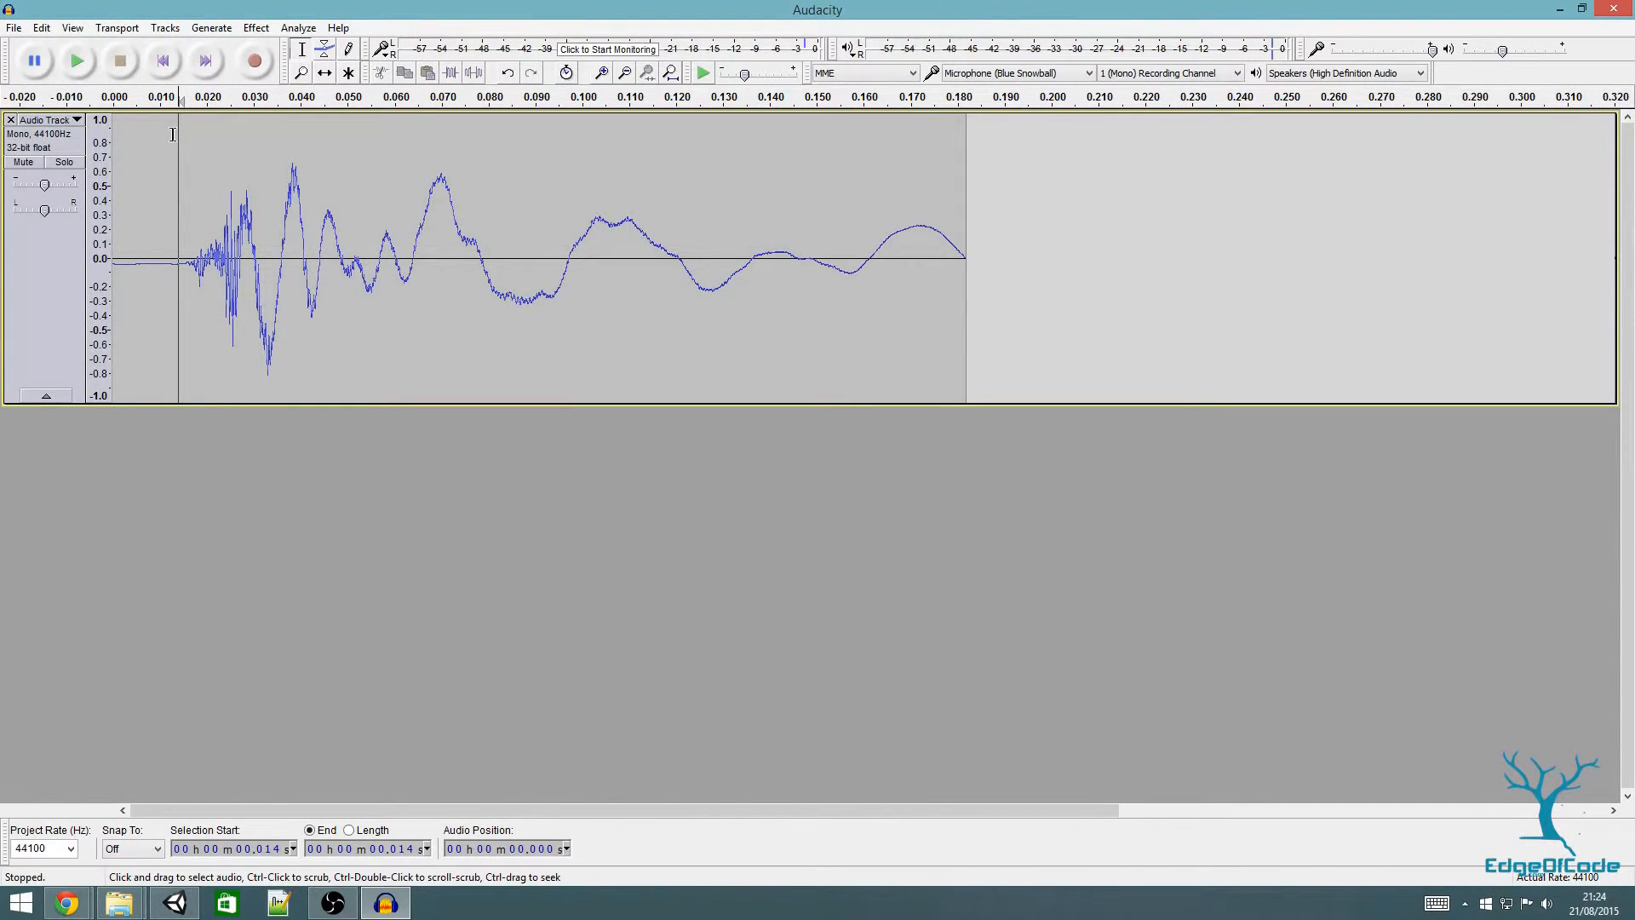
pyautogui.hotkey('shift', 'Home')
pyautogui.press('Delete')
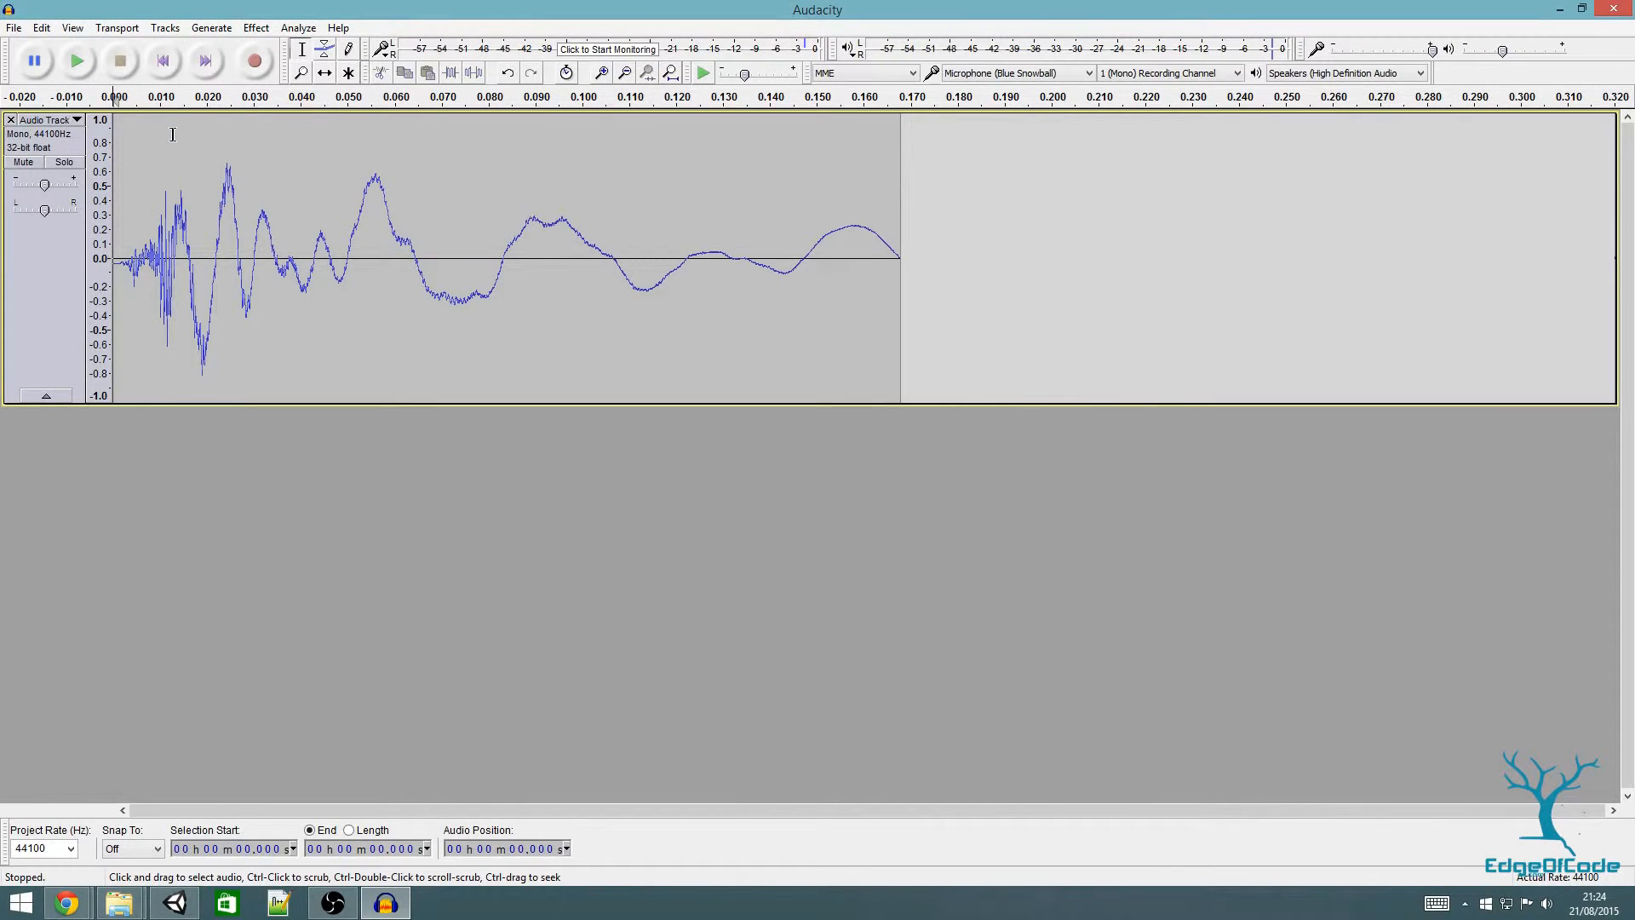
pyautogui.click(77, 62)
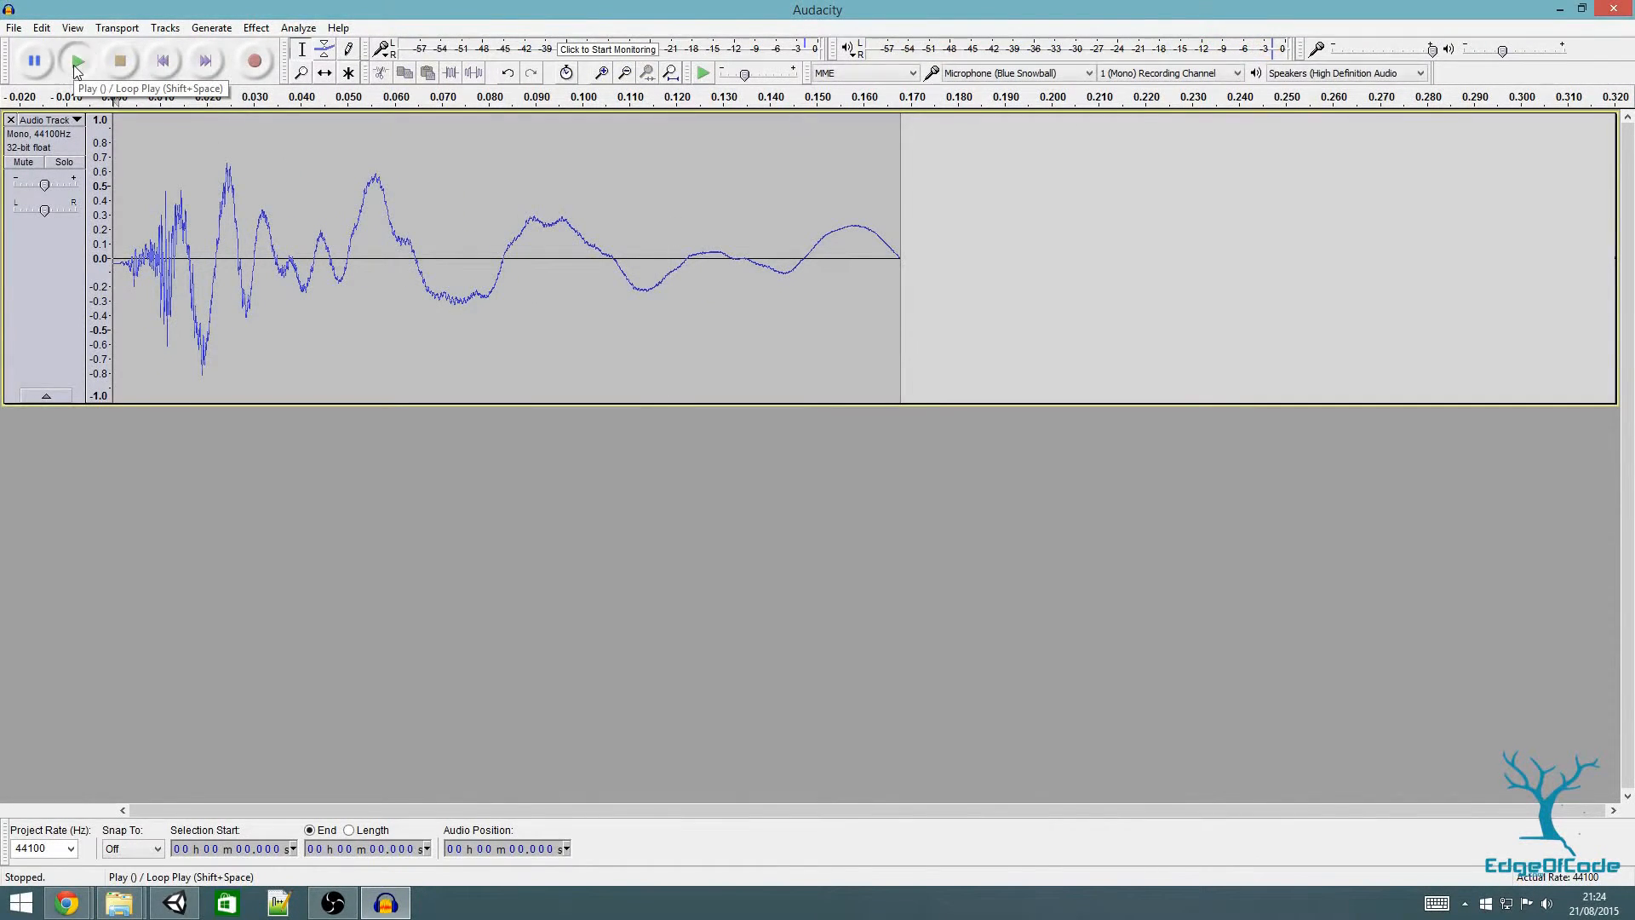
pyautogui.click(76, 62)
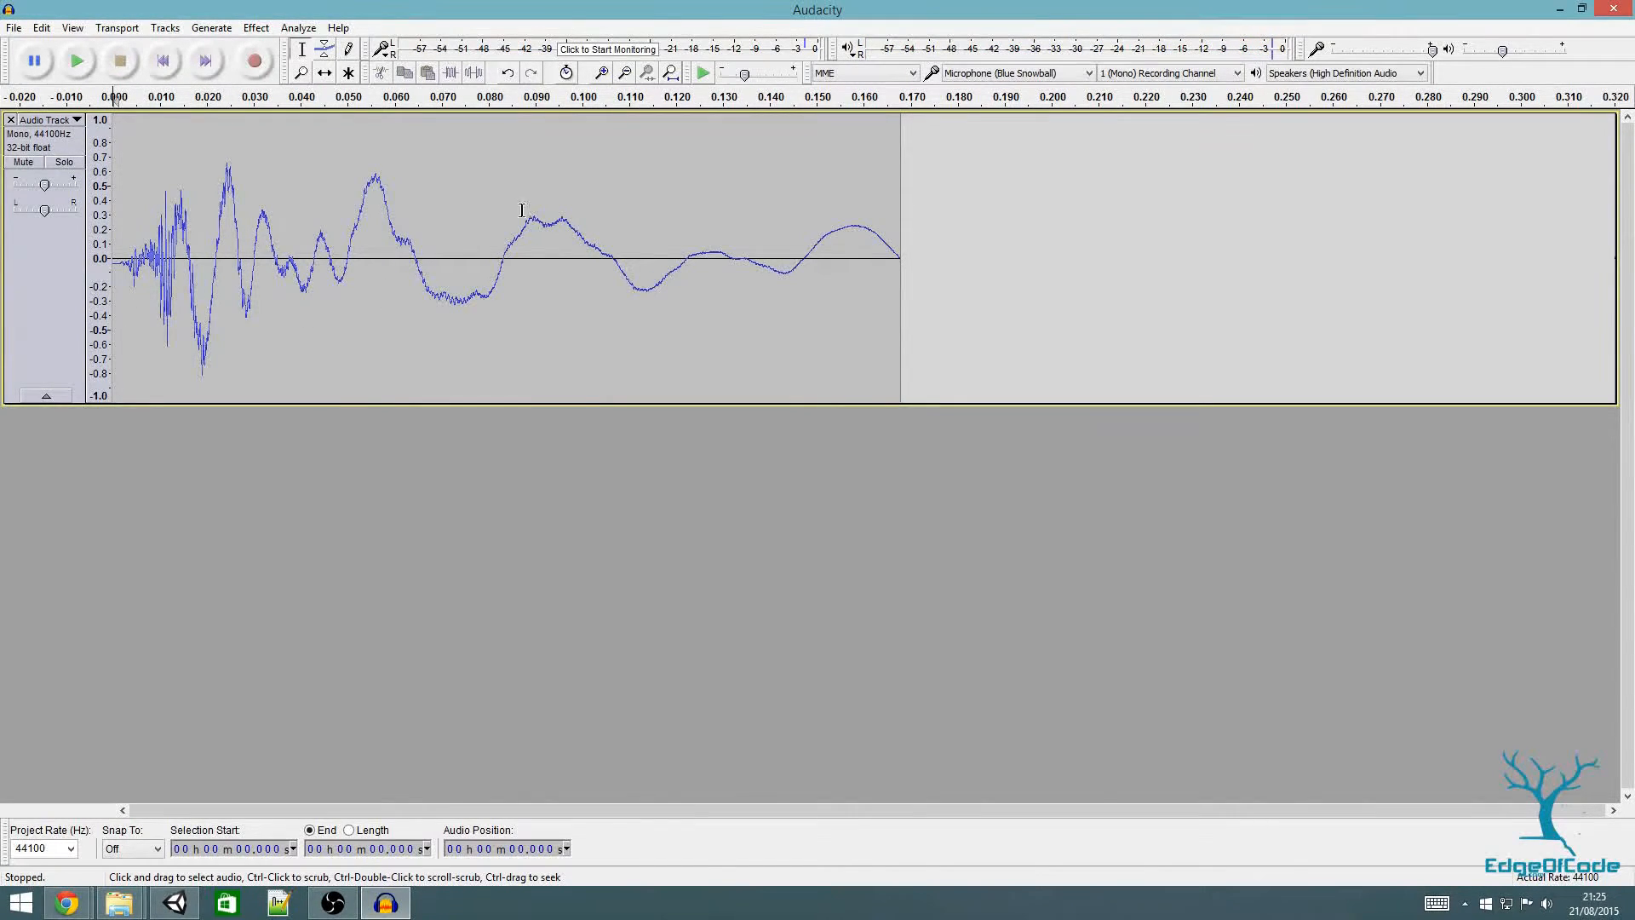
# Step: Save the Audacity project as LandSound in the Roller folder on the desktop
pyautogui.hotkey('ctrl', 's')
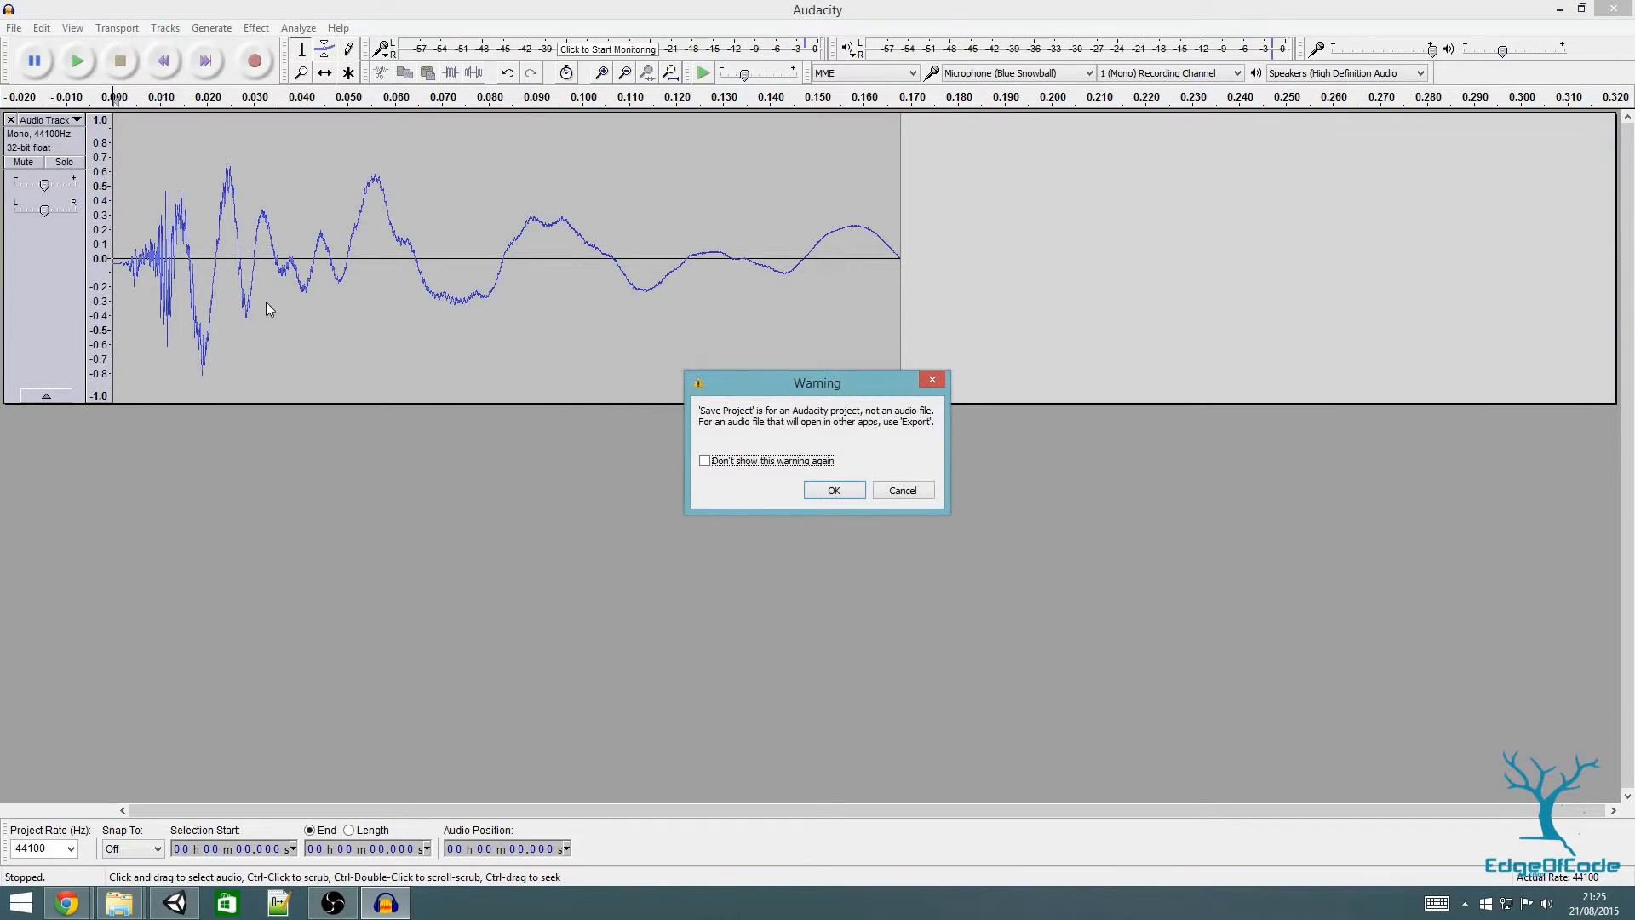
pyautogui.click(848, 491)
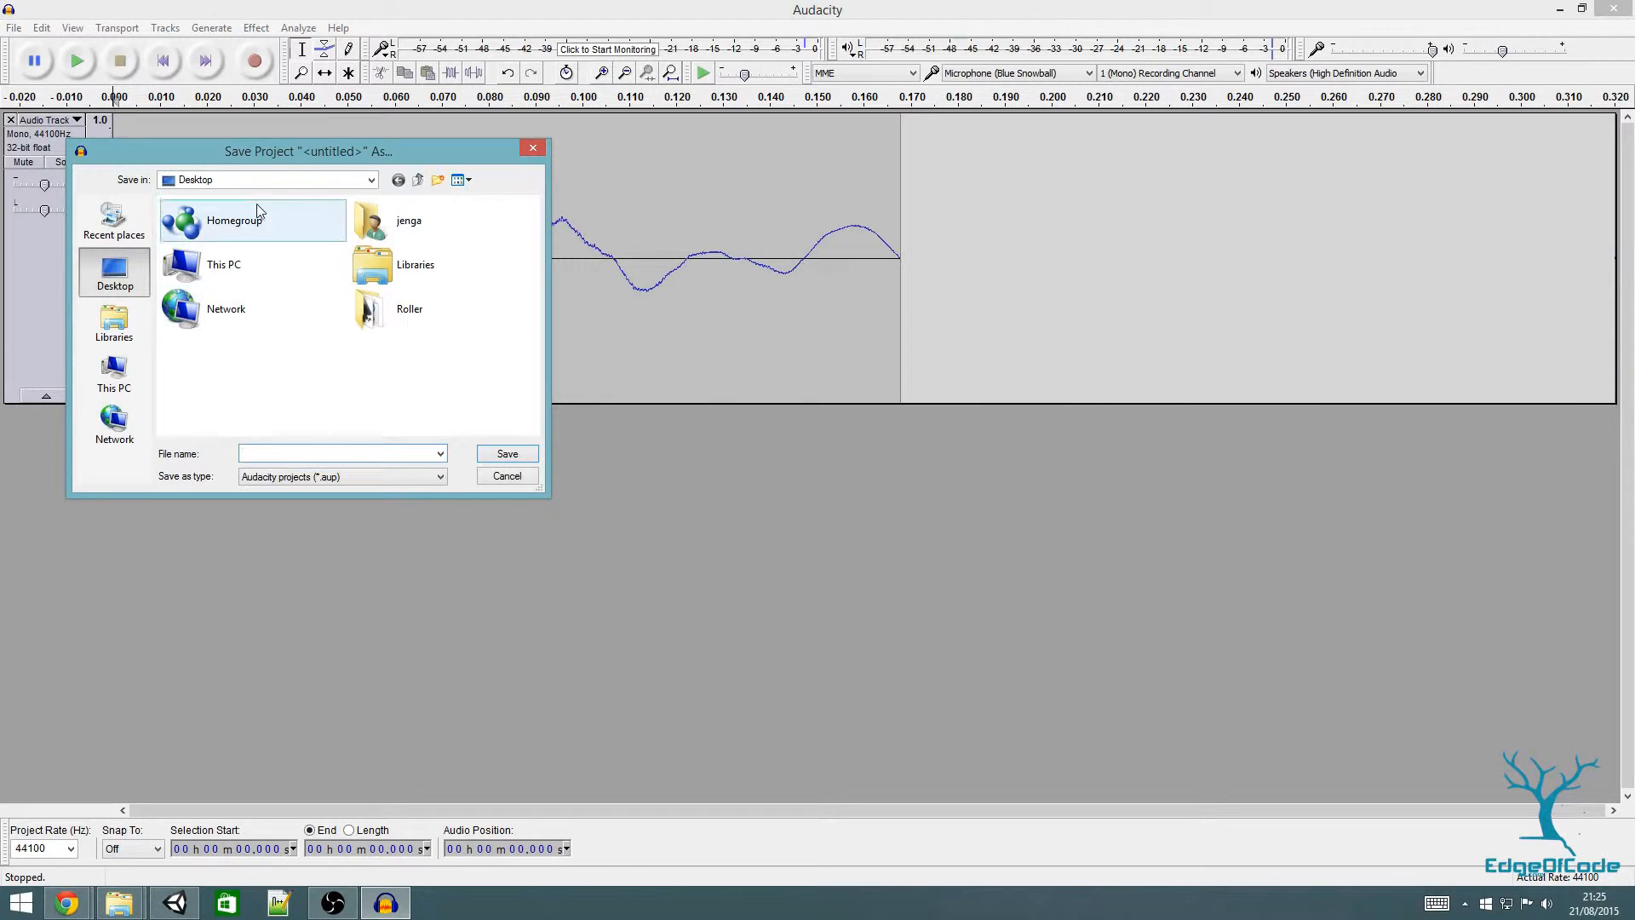
pyautogui.doubleClick(376, 305)
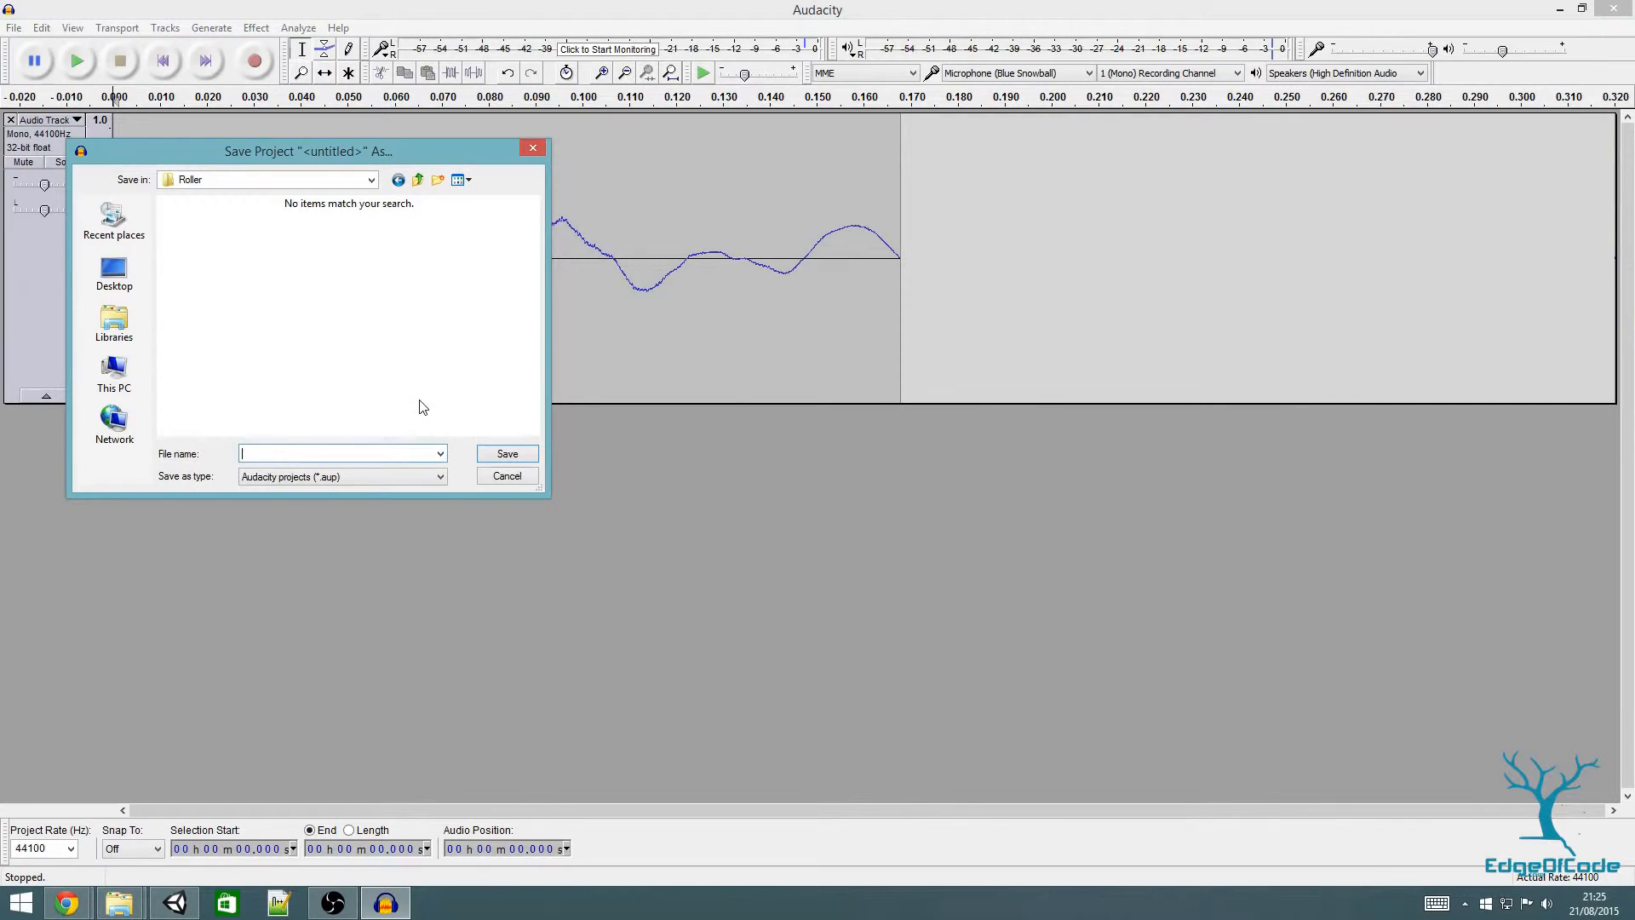
pyautogui.write('LandSound')
pyautogui.click(495, 455)
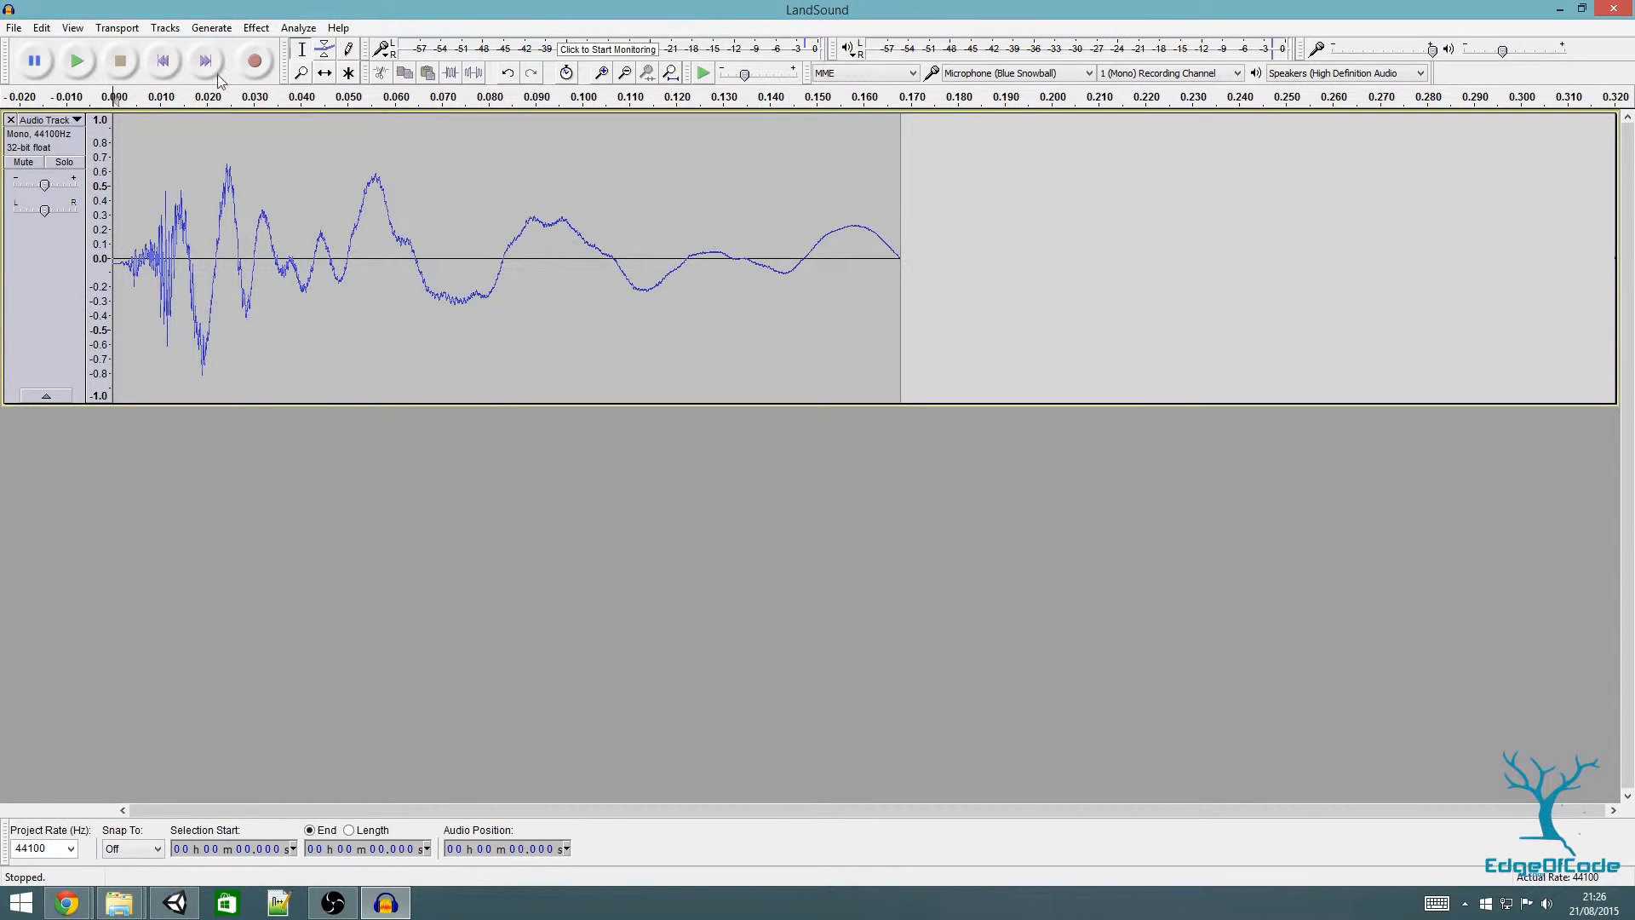
# Step: Normalize the whole clip to a maximum amplitude of -1.0 dB with DC offset removal enabled
pyautogui.click(257, 27)
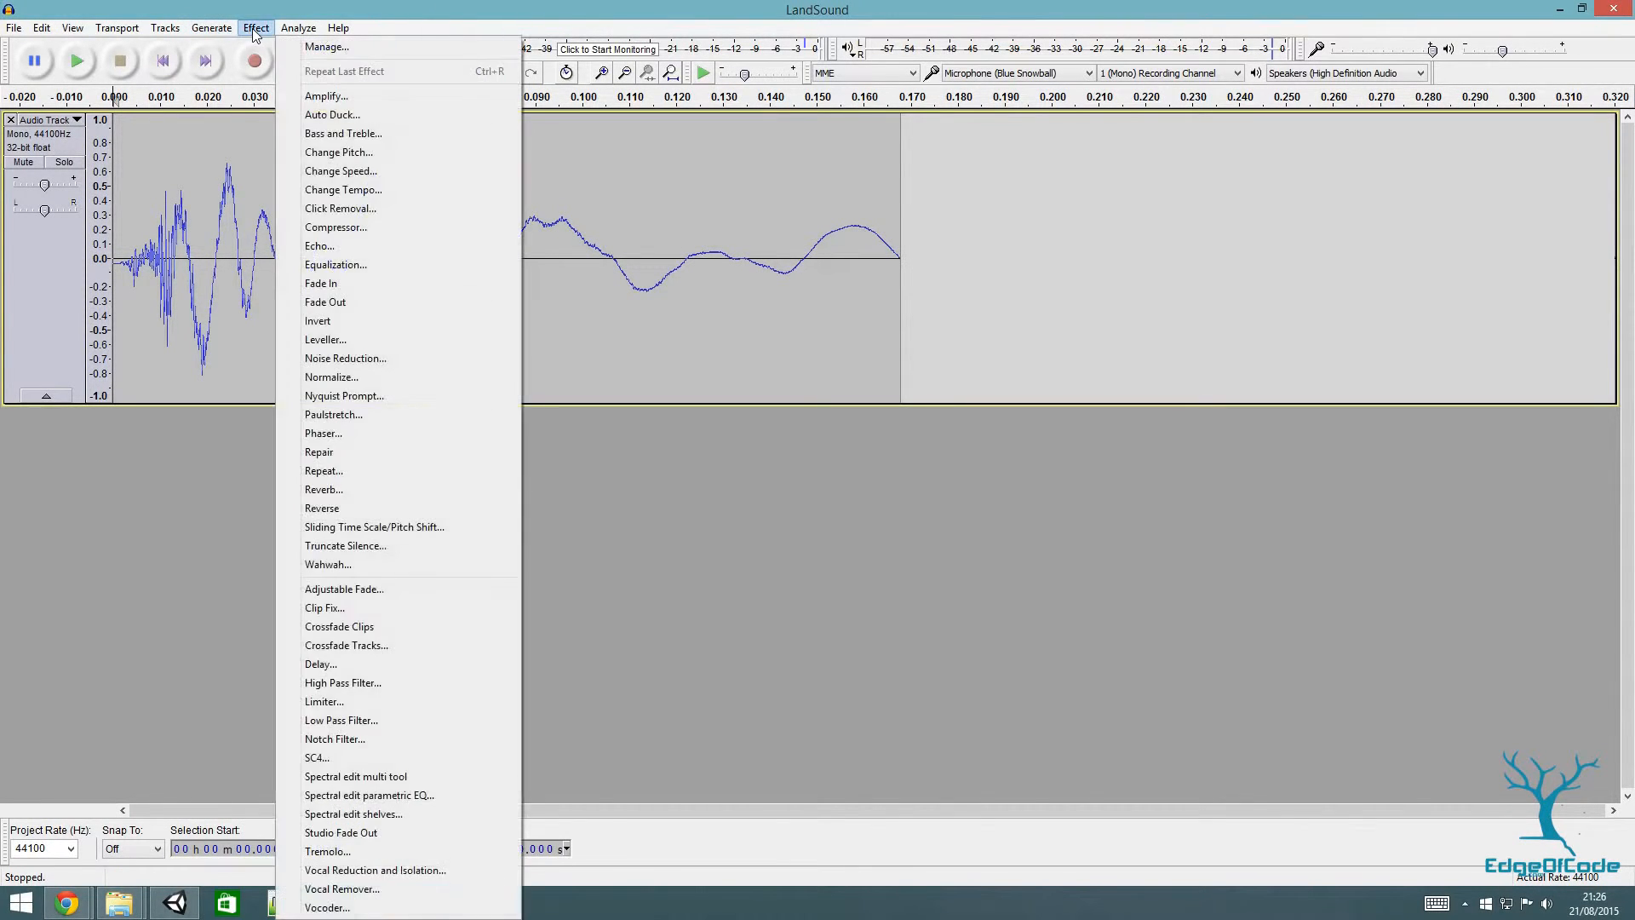
pyautogui.moveTo(299, 28)
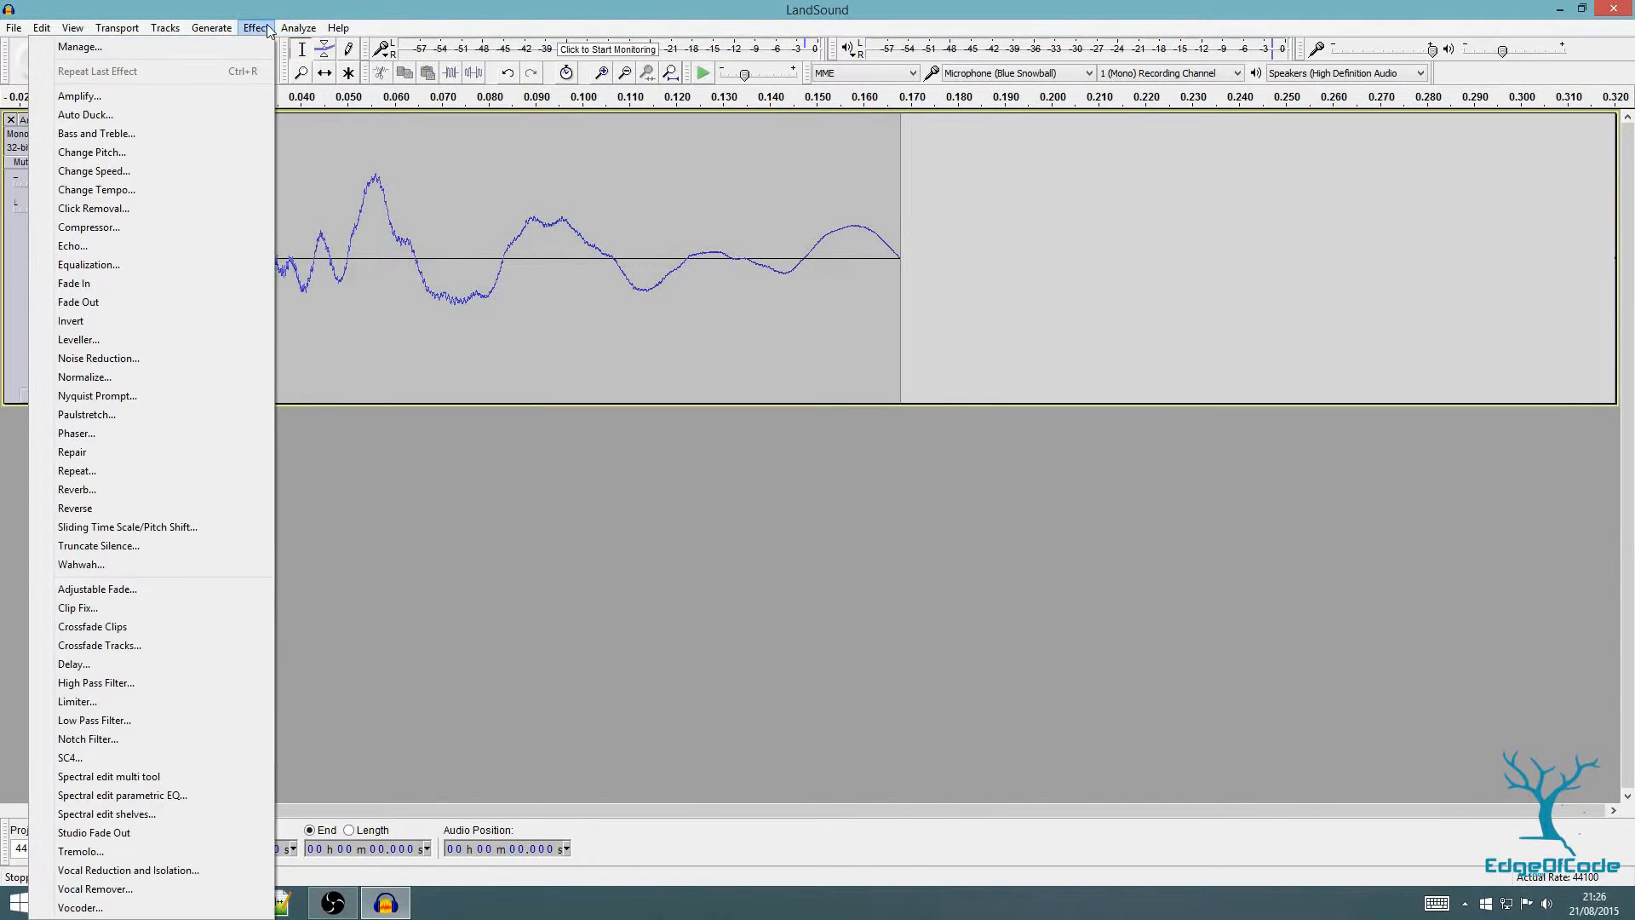
pyautogui.click(191, 377)
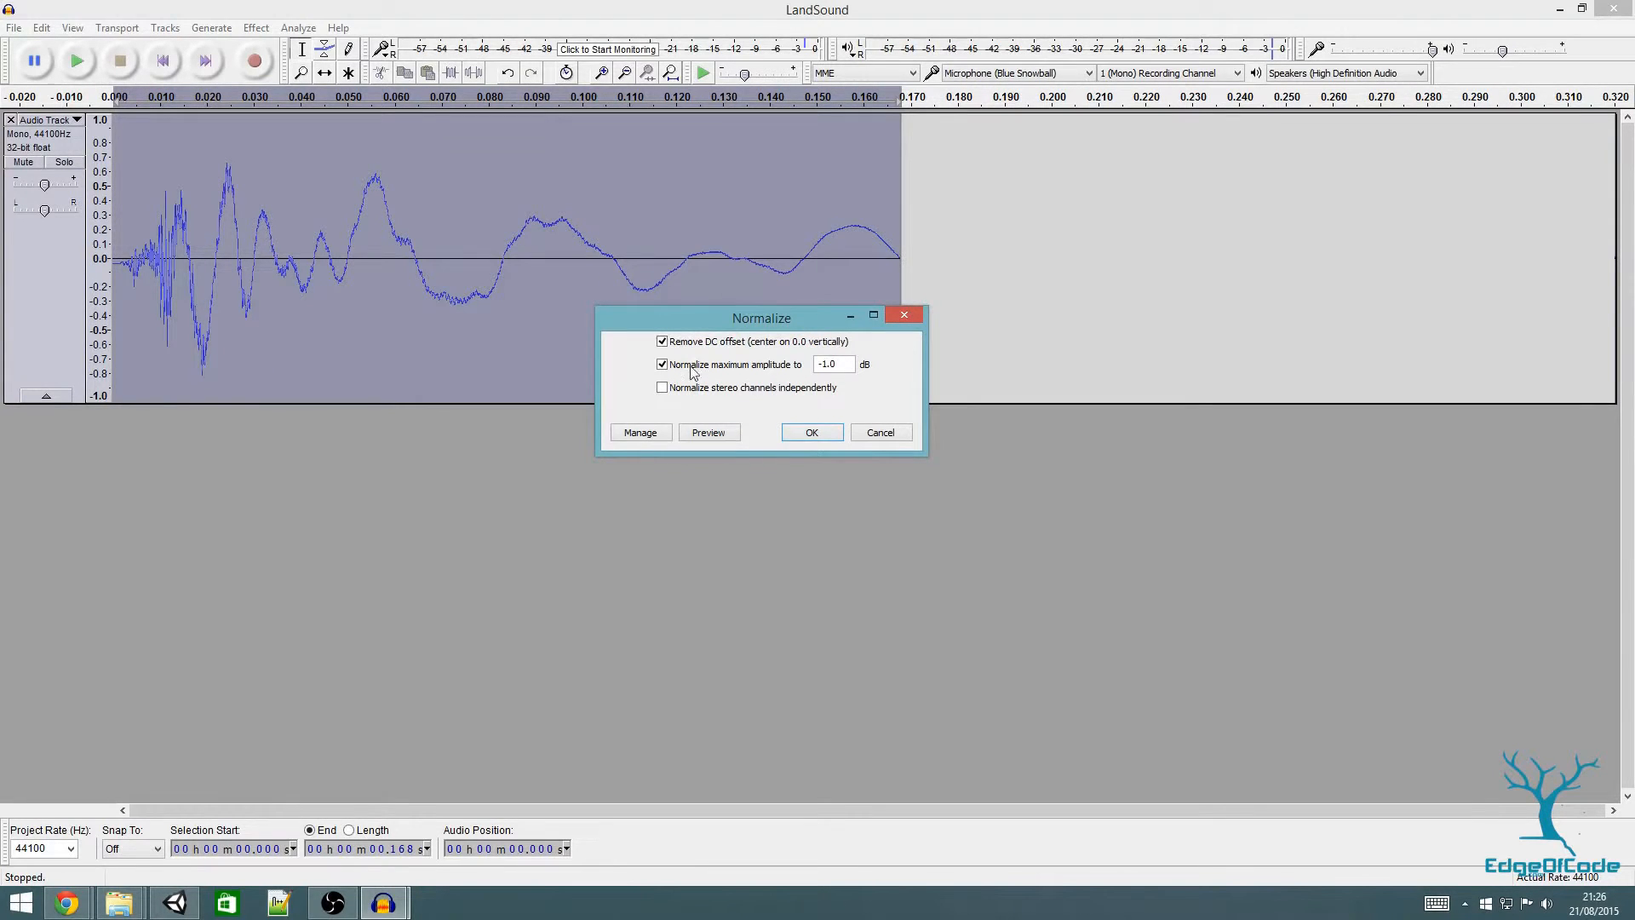
pyautogui.click(809, 433)
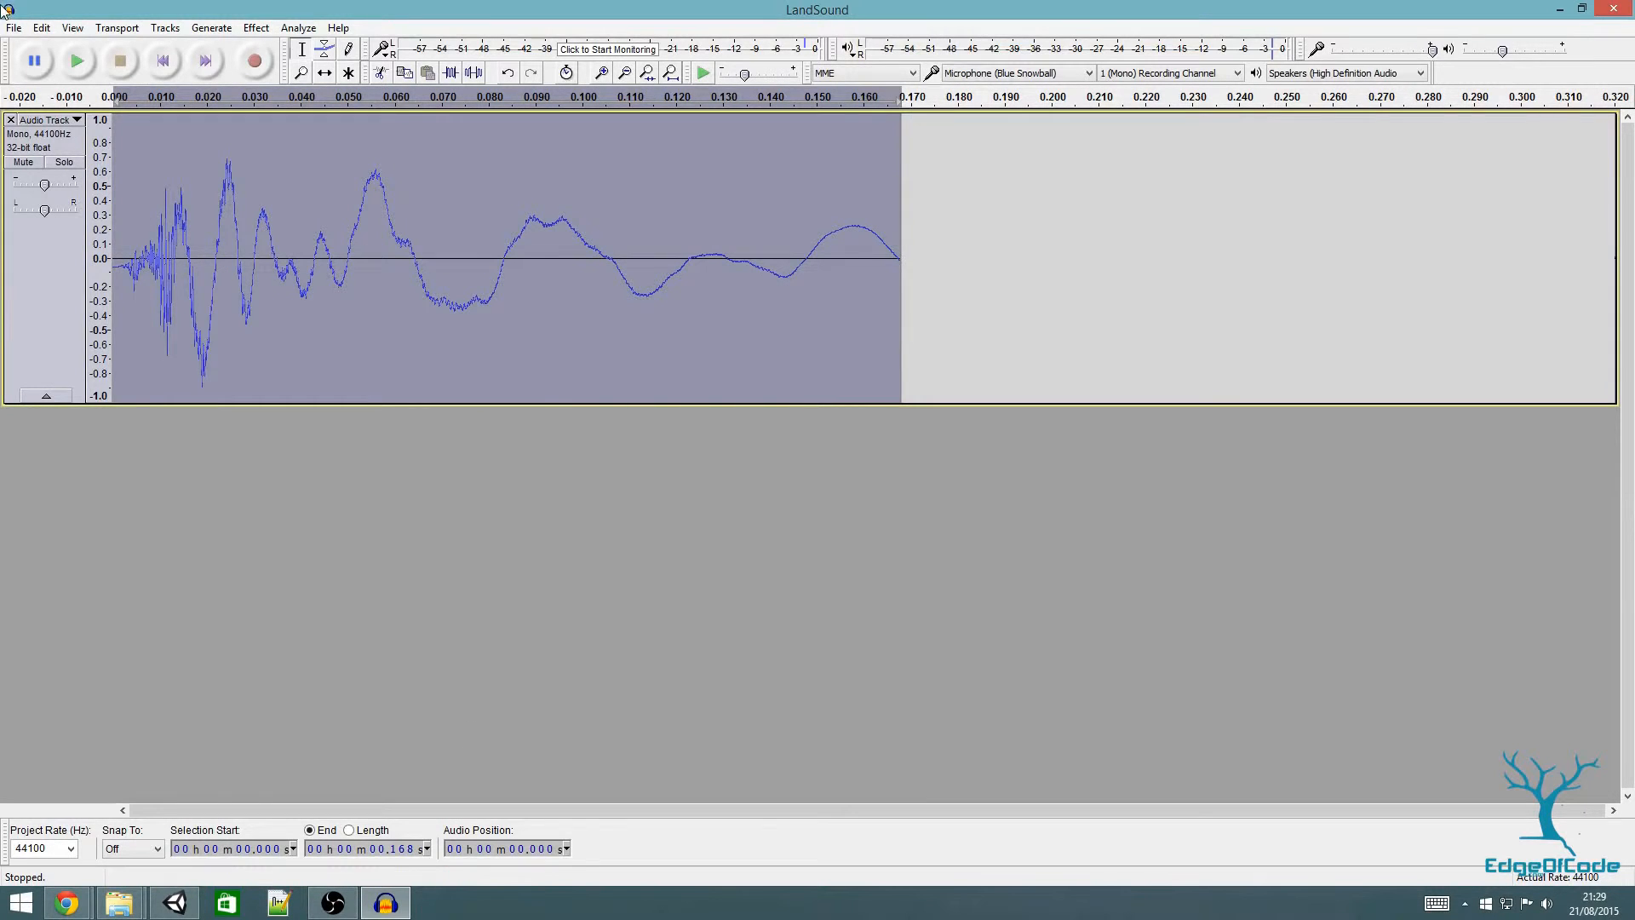
# Step: Set up an audio export named LandSoundOgg in the Roller folder, keeping Ogg Vorbis Files as the file type
pyautogui.click(14, 29)
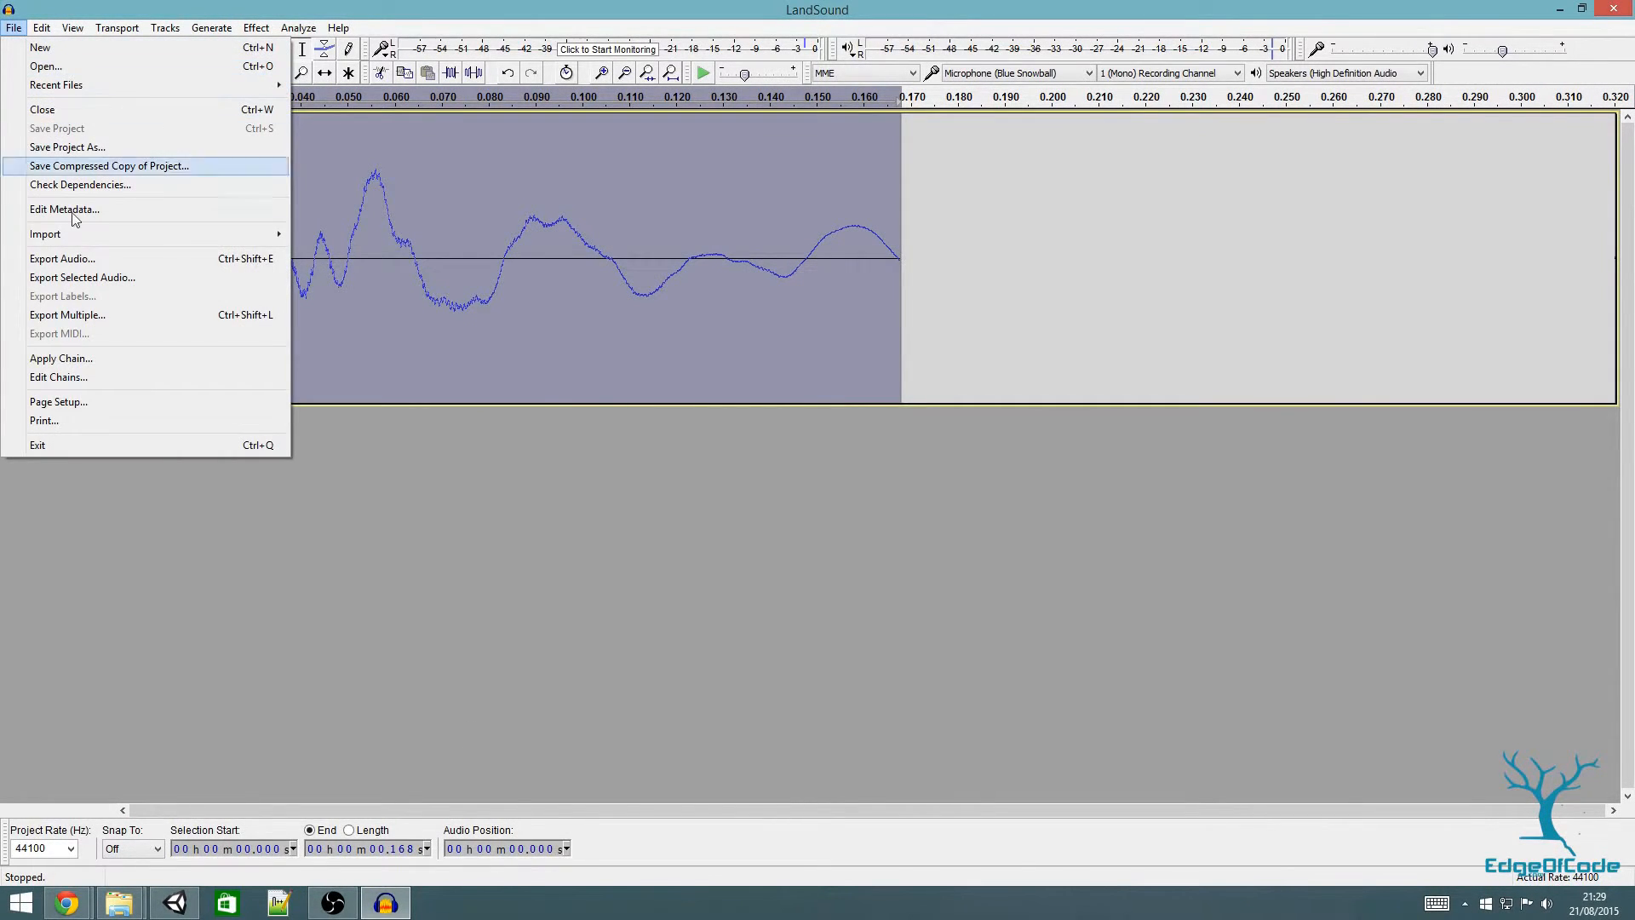
pyautogui.click(73, 259)
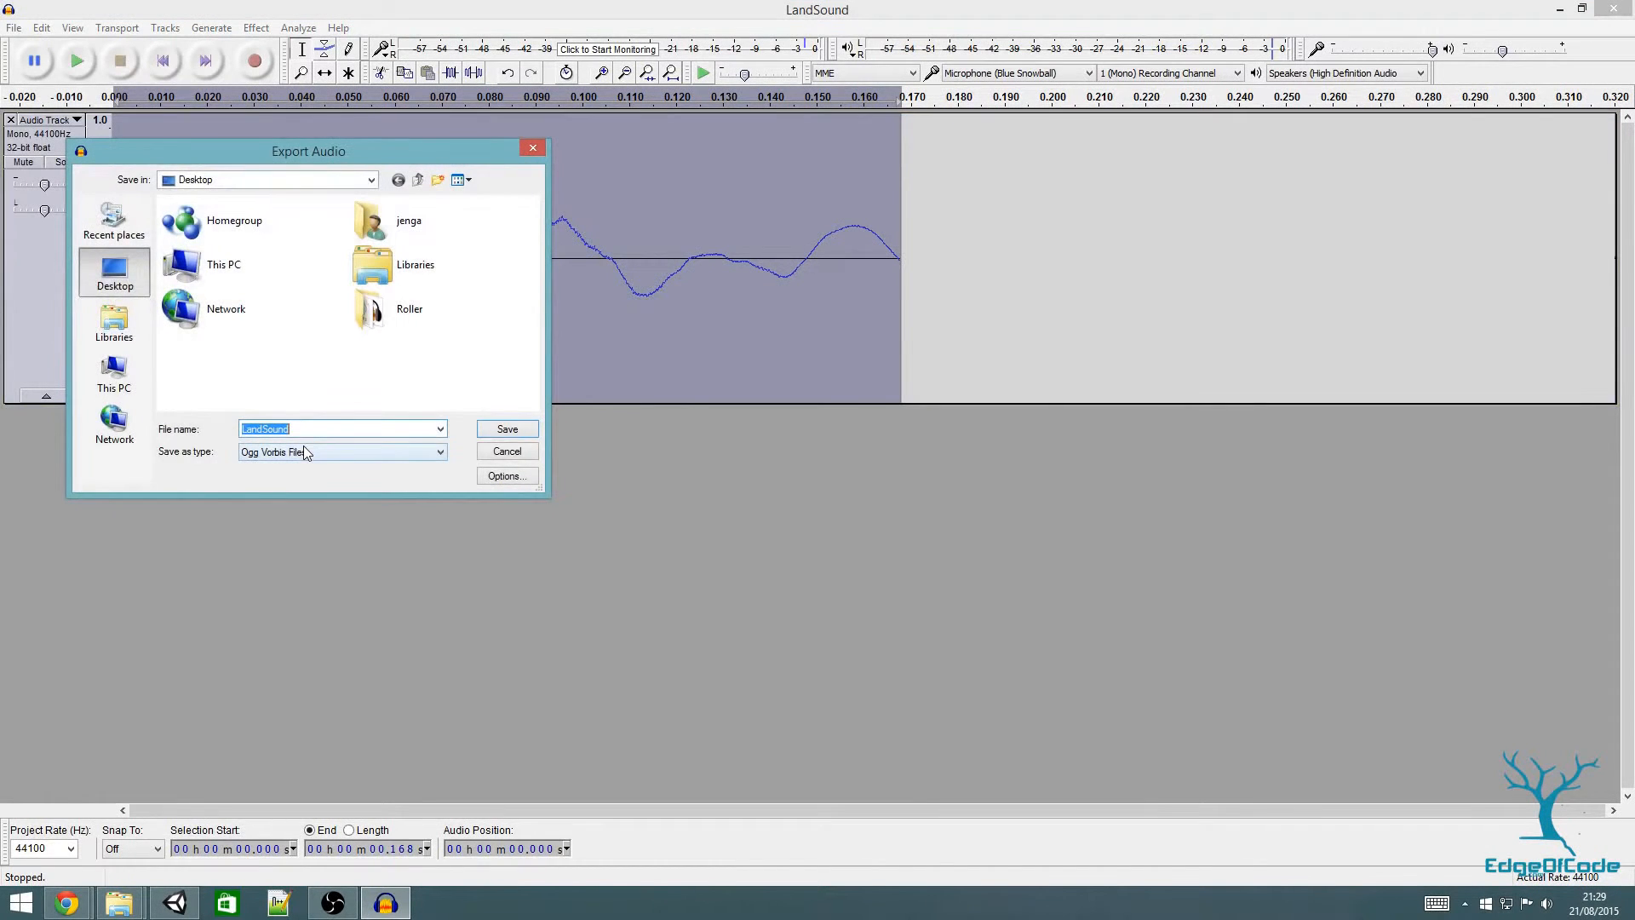
pyautogui.doubleClick(409, 311)
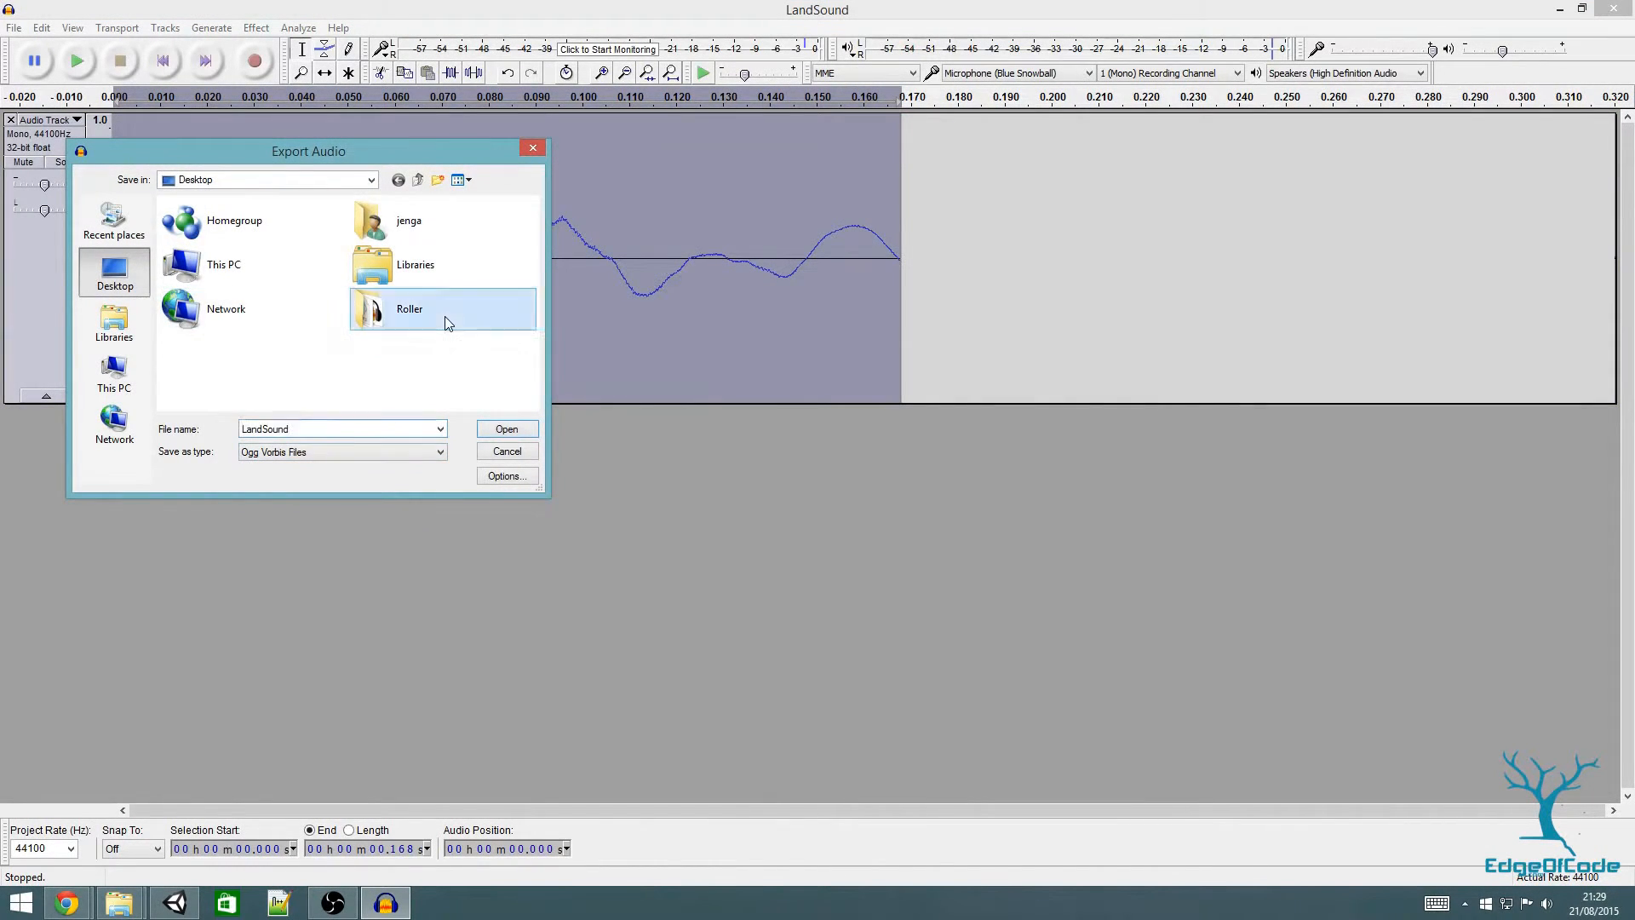
pyautogui.click(309, 428)
pyautogui.click(311, 429)
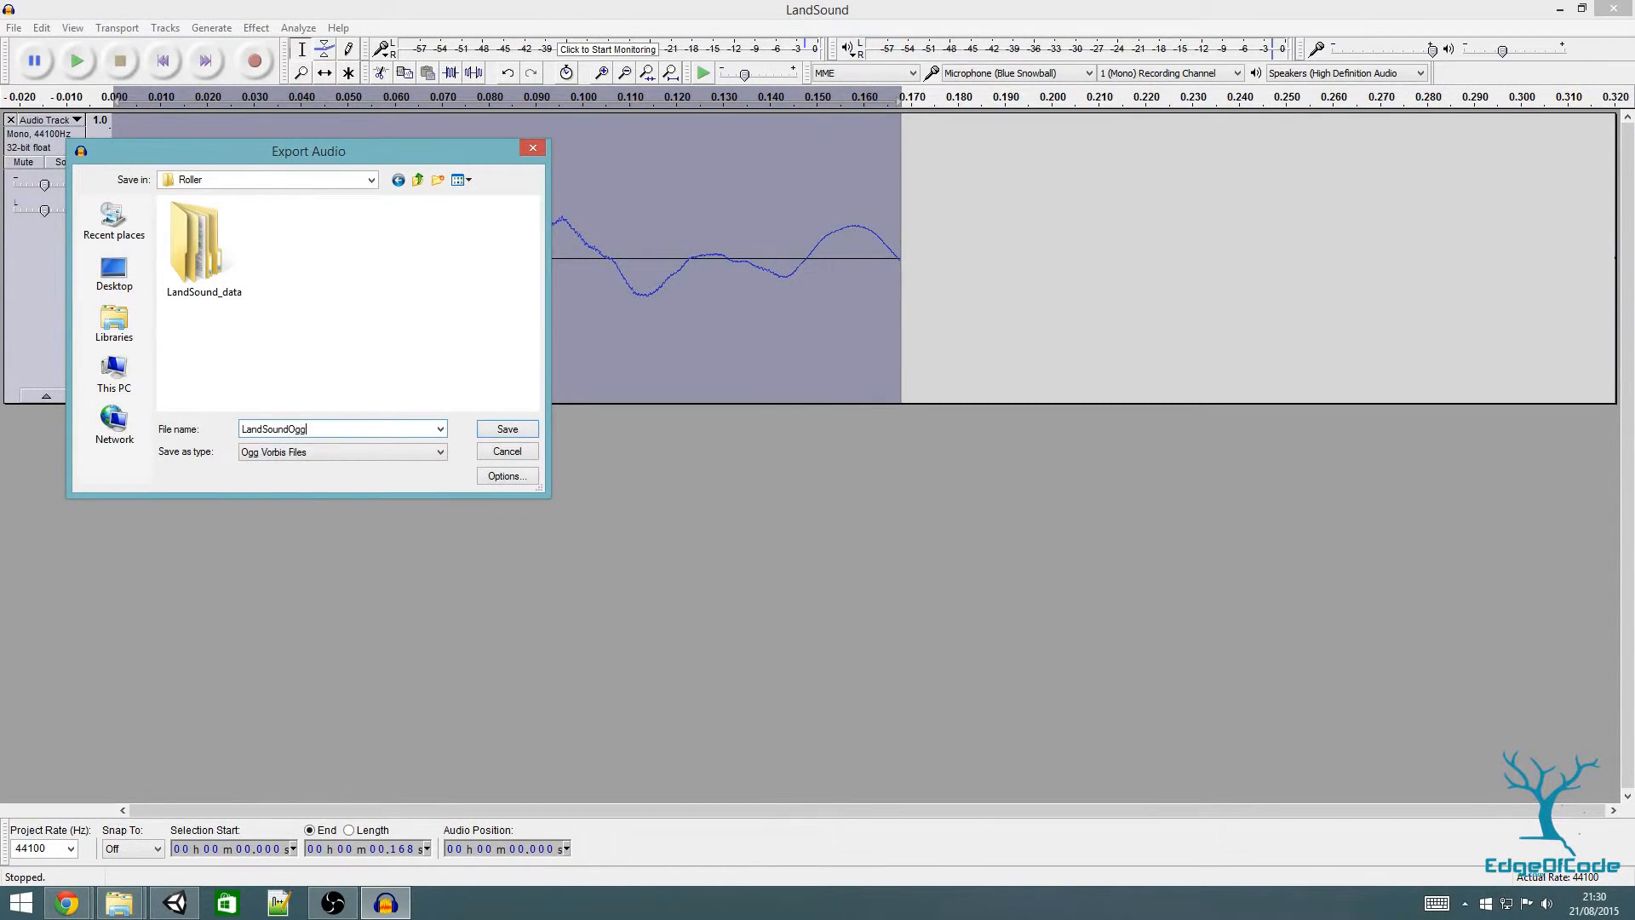
pyautogui.click(324, 452)
pyautogui.click(325, 453)
pyautogui.click(319, 452)
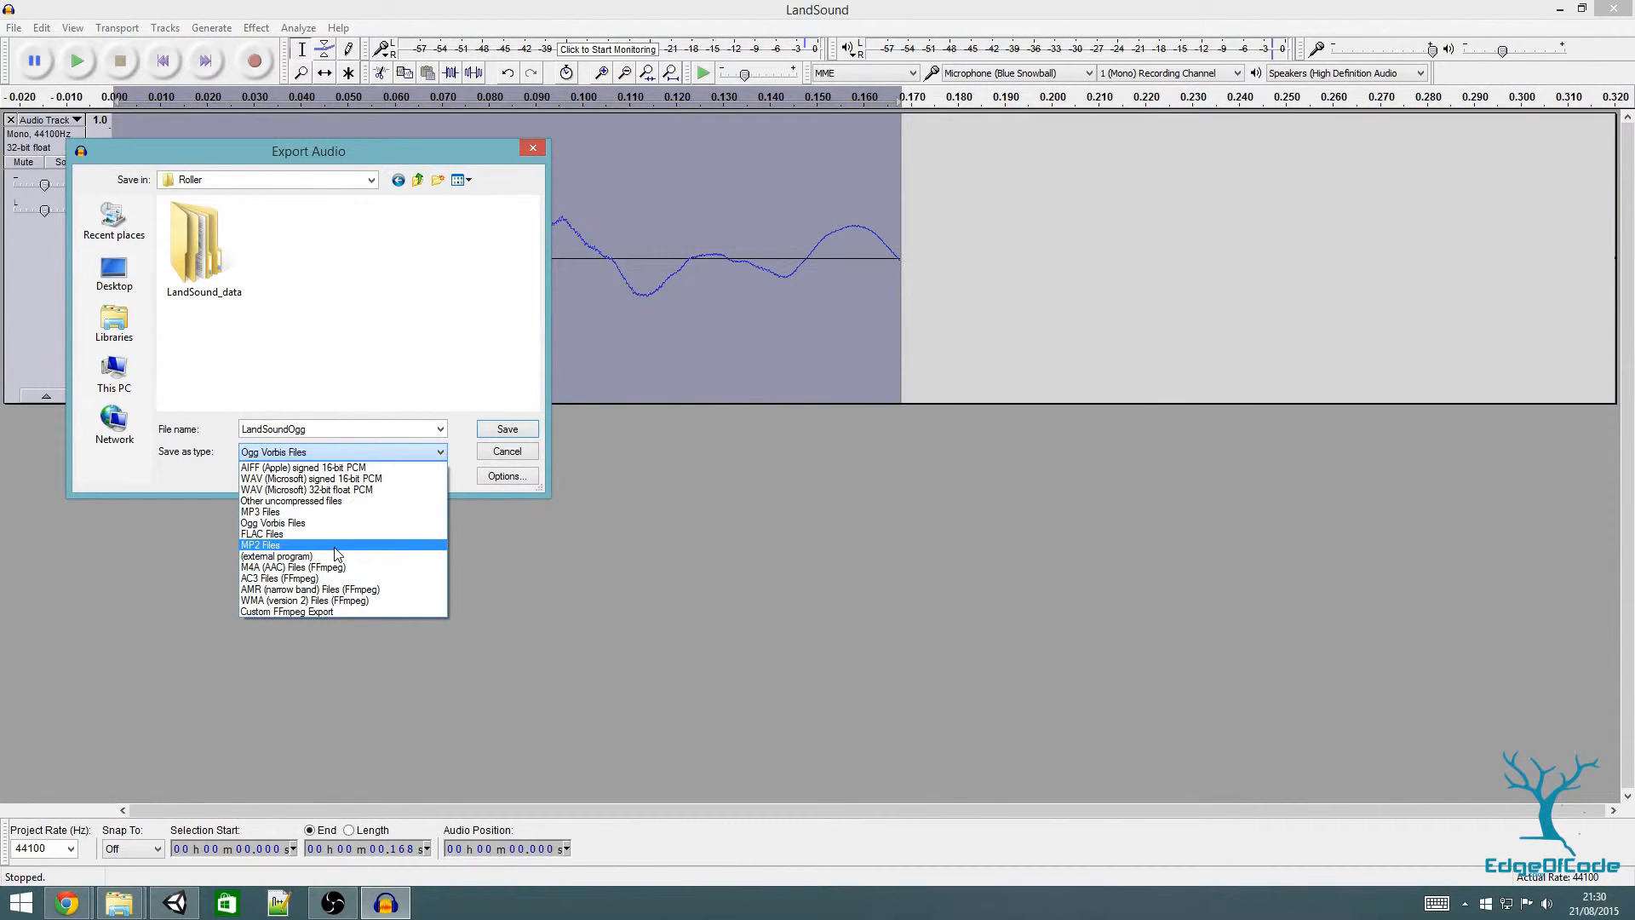
pyautogui.click(160, 482)
# Step: Switch to Chrome and open the LAME MP3 export instructions from the Audacity Manual contents
pyautogui.click(67, 903)
pyautogui.click(127, 818)
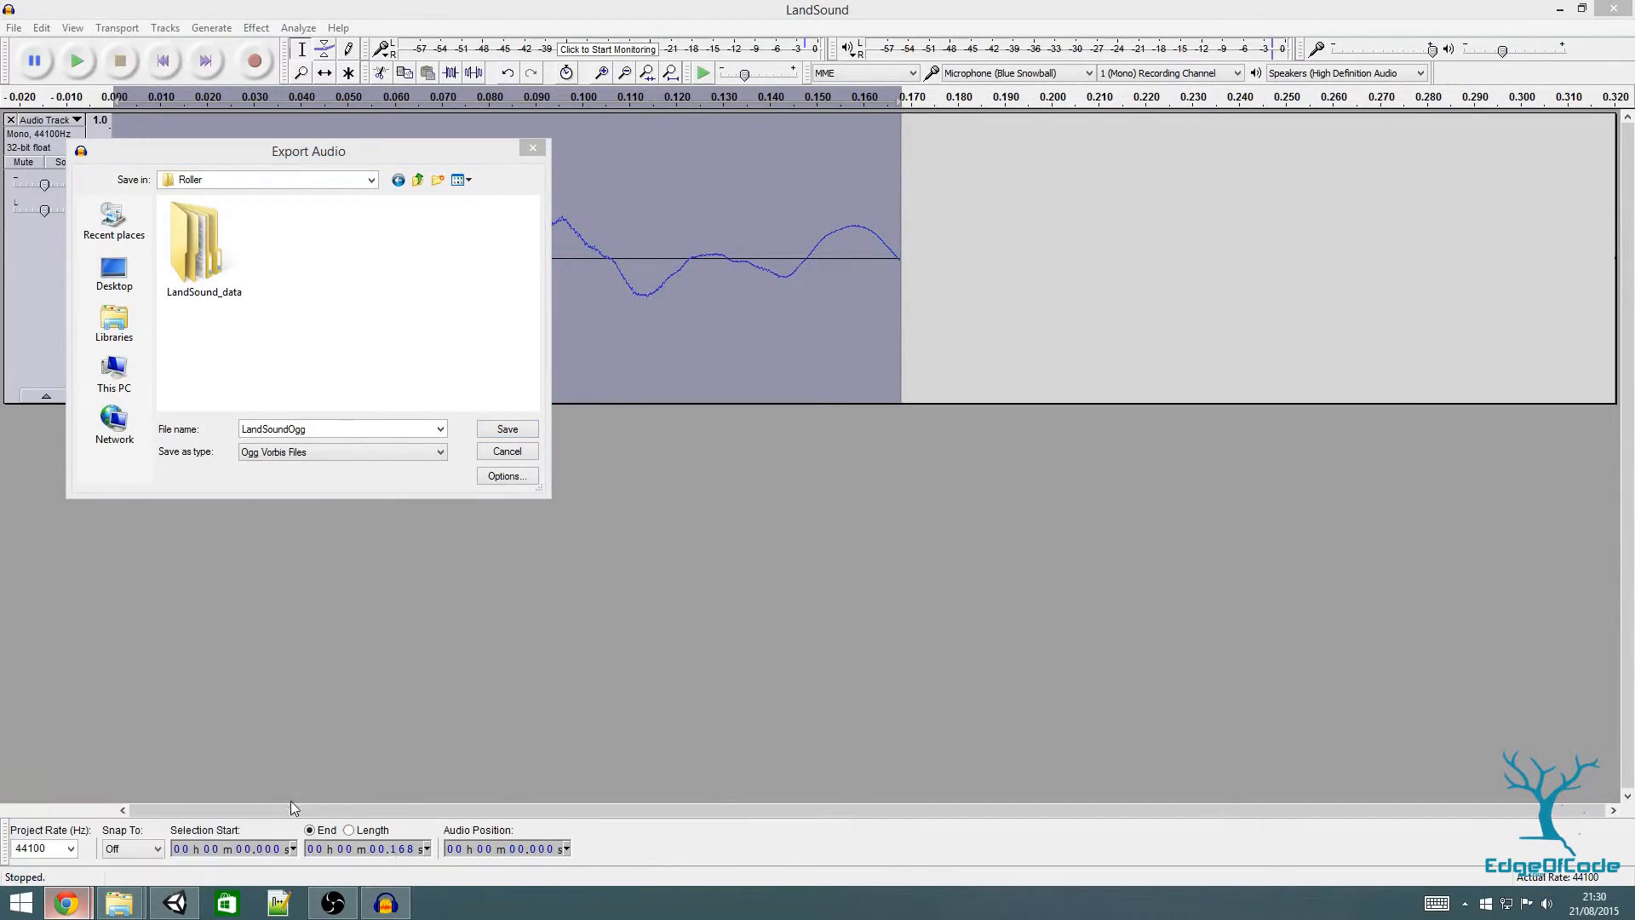
pyautogui.click(406, 11)
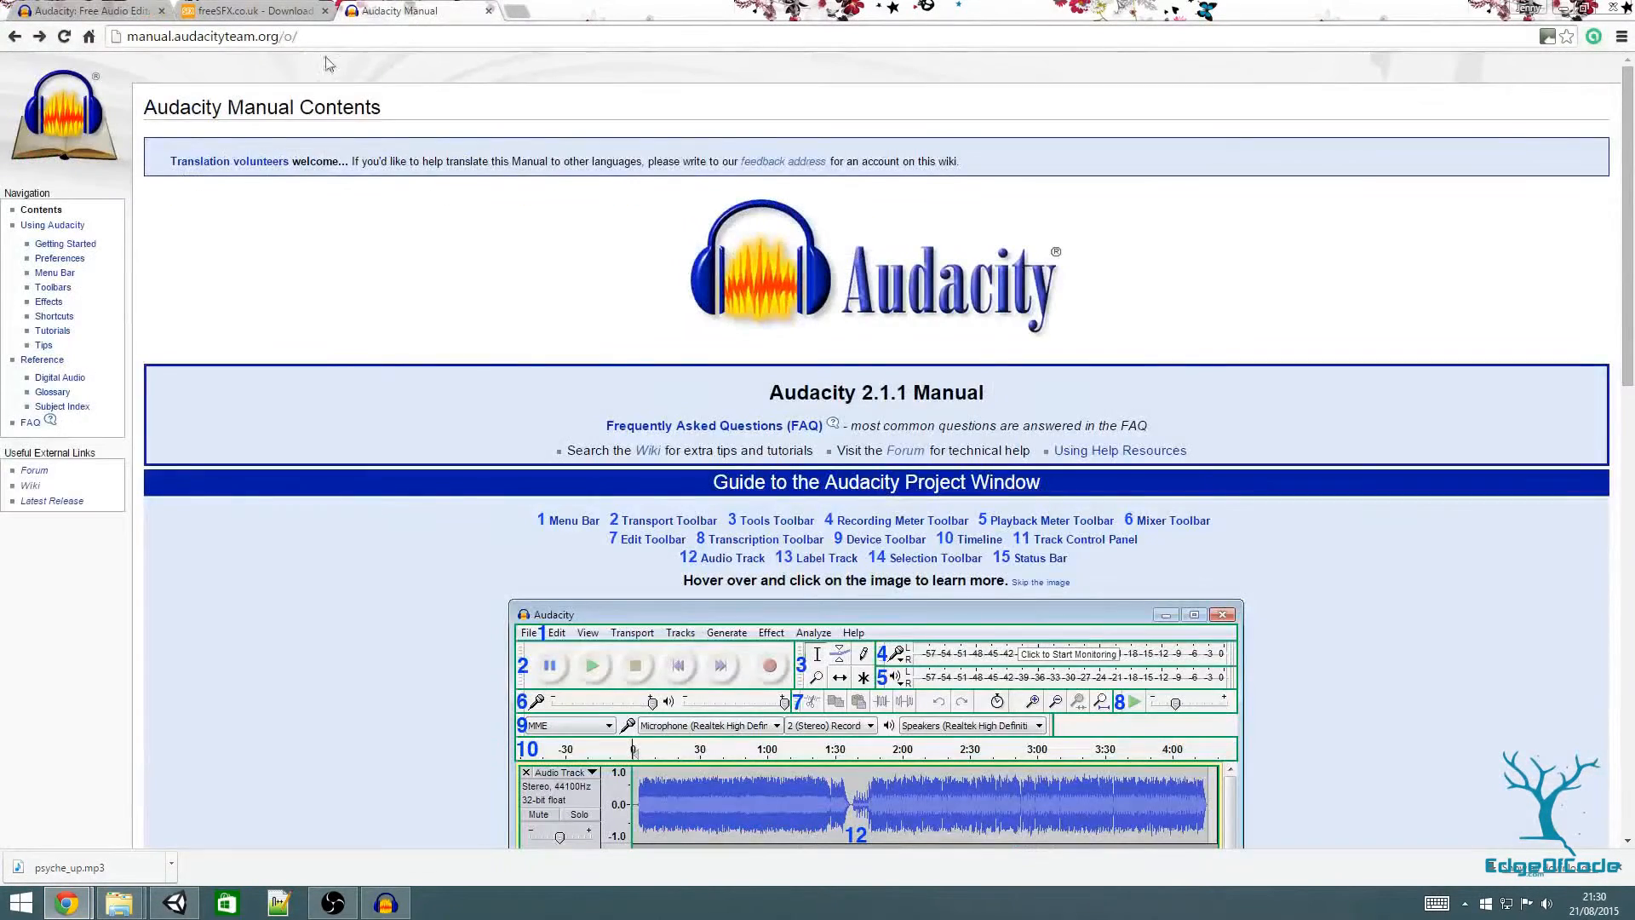
pyautogui.scroll(-9, 449, 273)
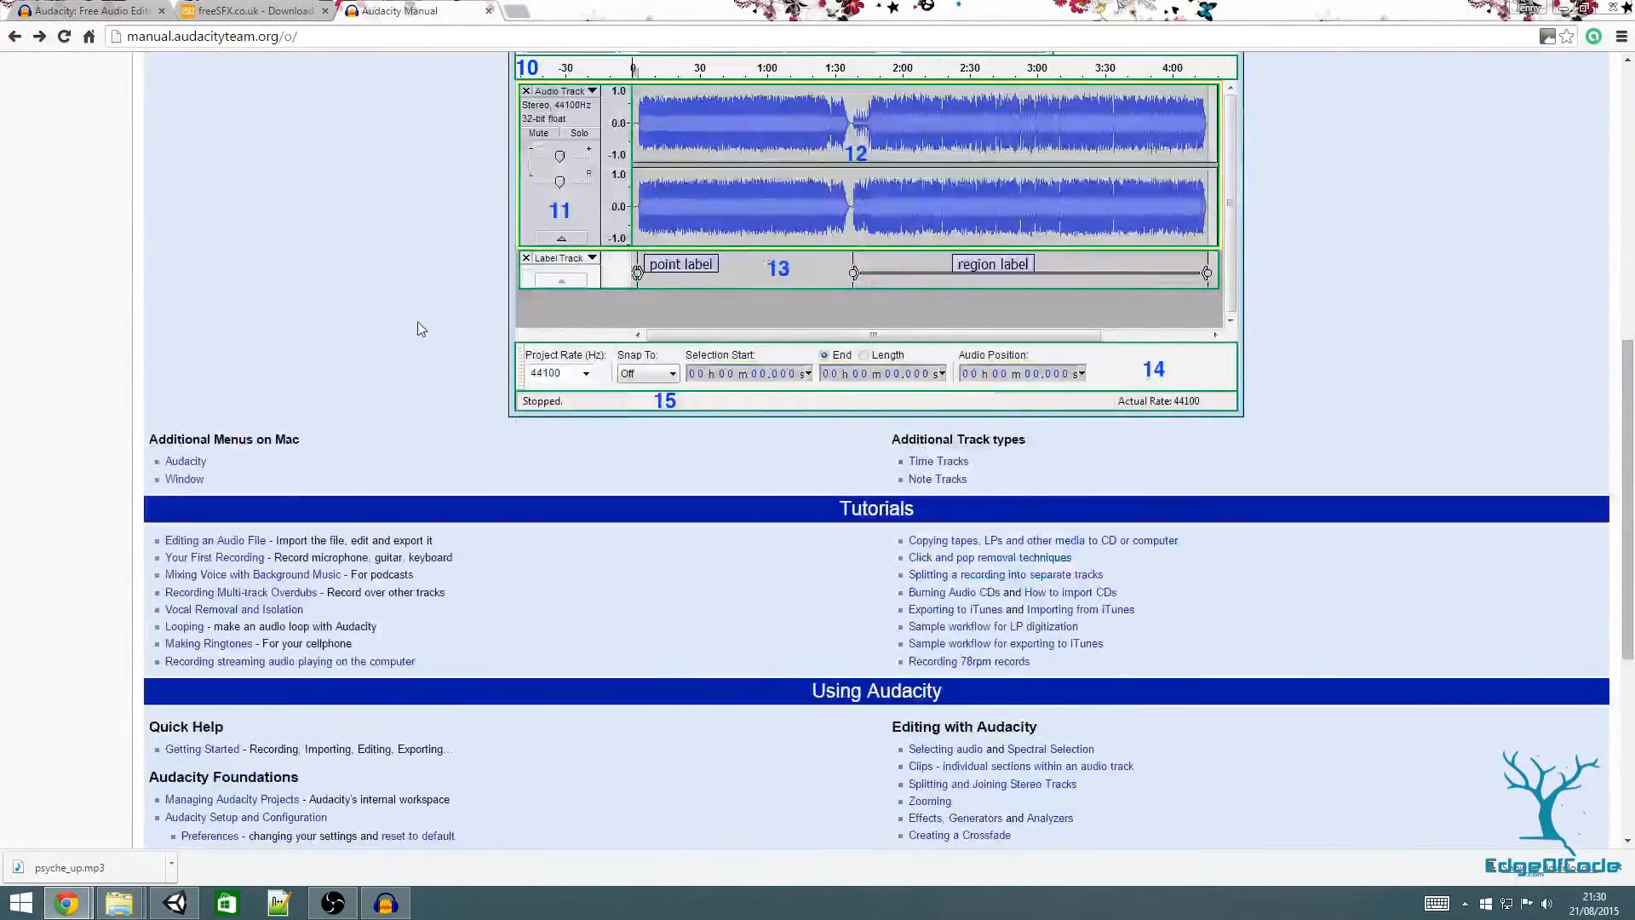
pyautogui.scroll(-4, 413, 520)
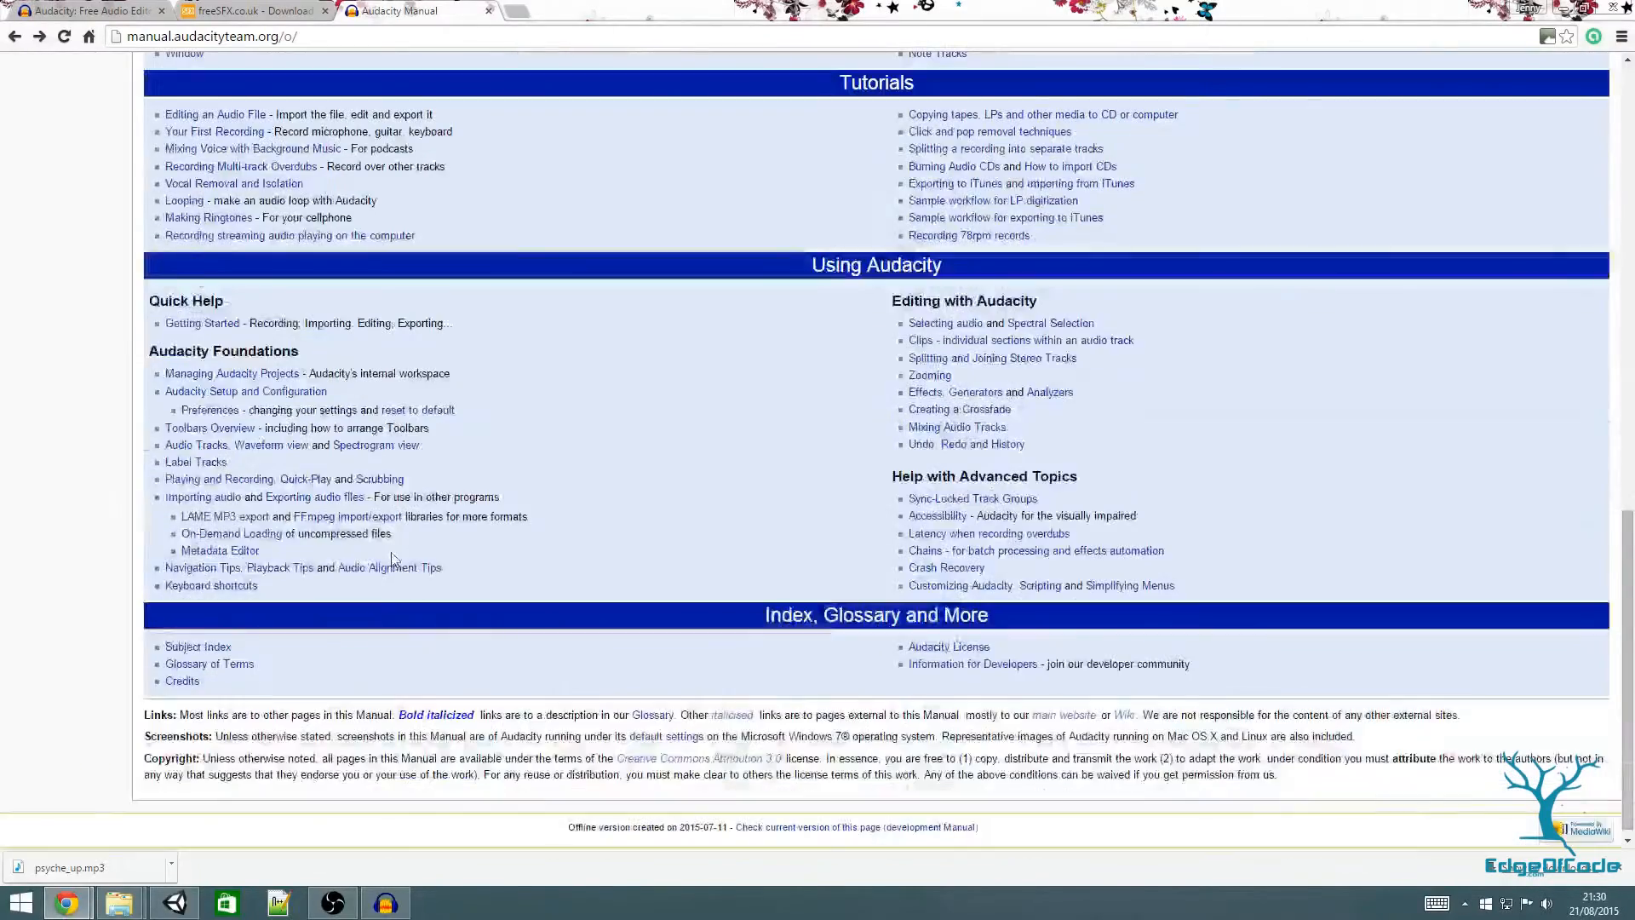
pyautogui.click(215, 520)
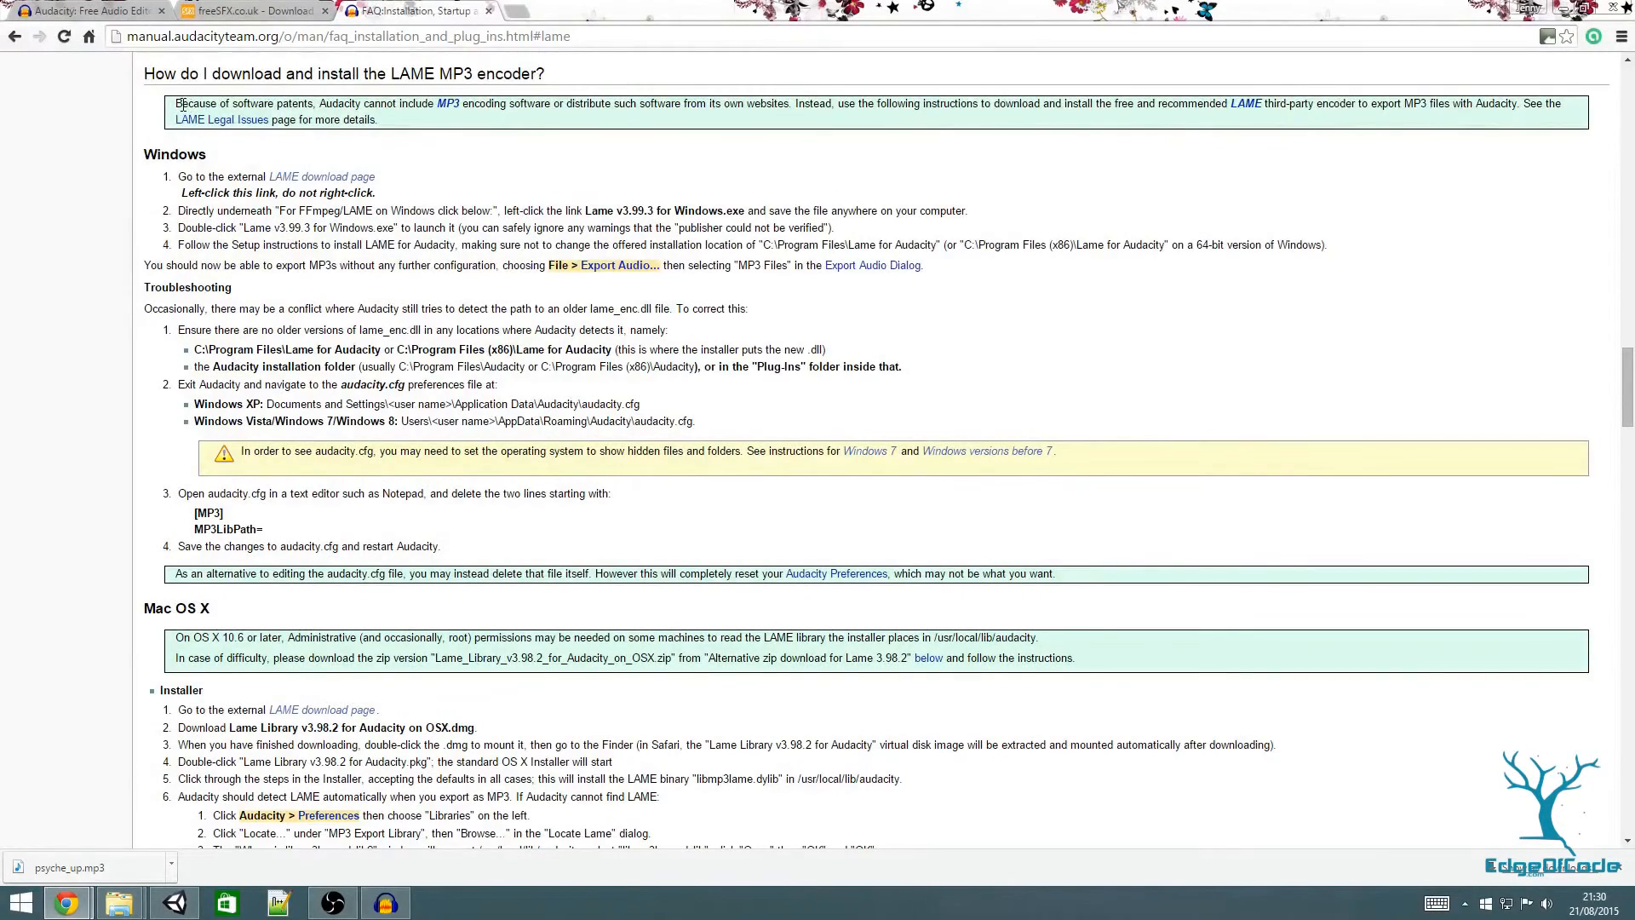
# Step: Examine the MP3 patent note and the Windows installation instructions for LAME, and return to the Audacity export dialog
pyautogui.moveTo(176, 103); pyautogui.dragTo(494, 125)
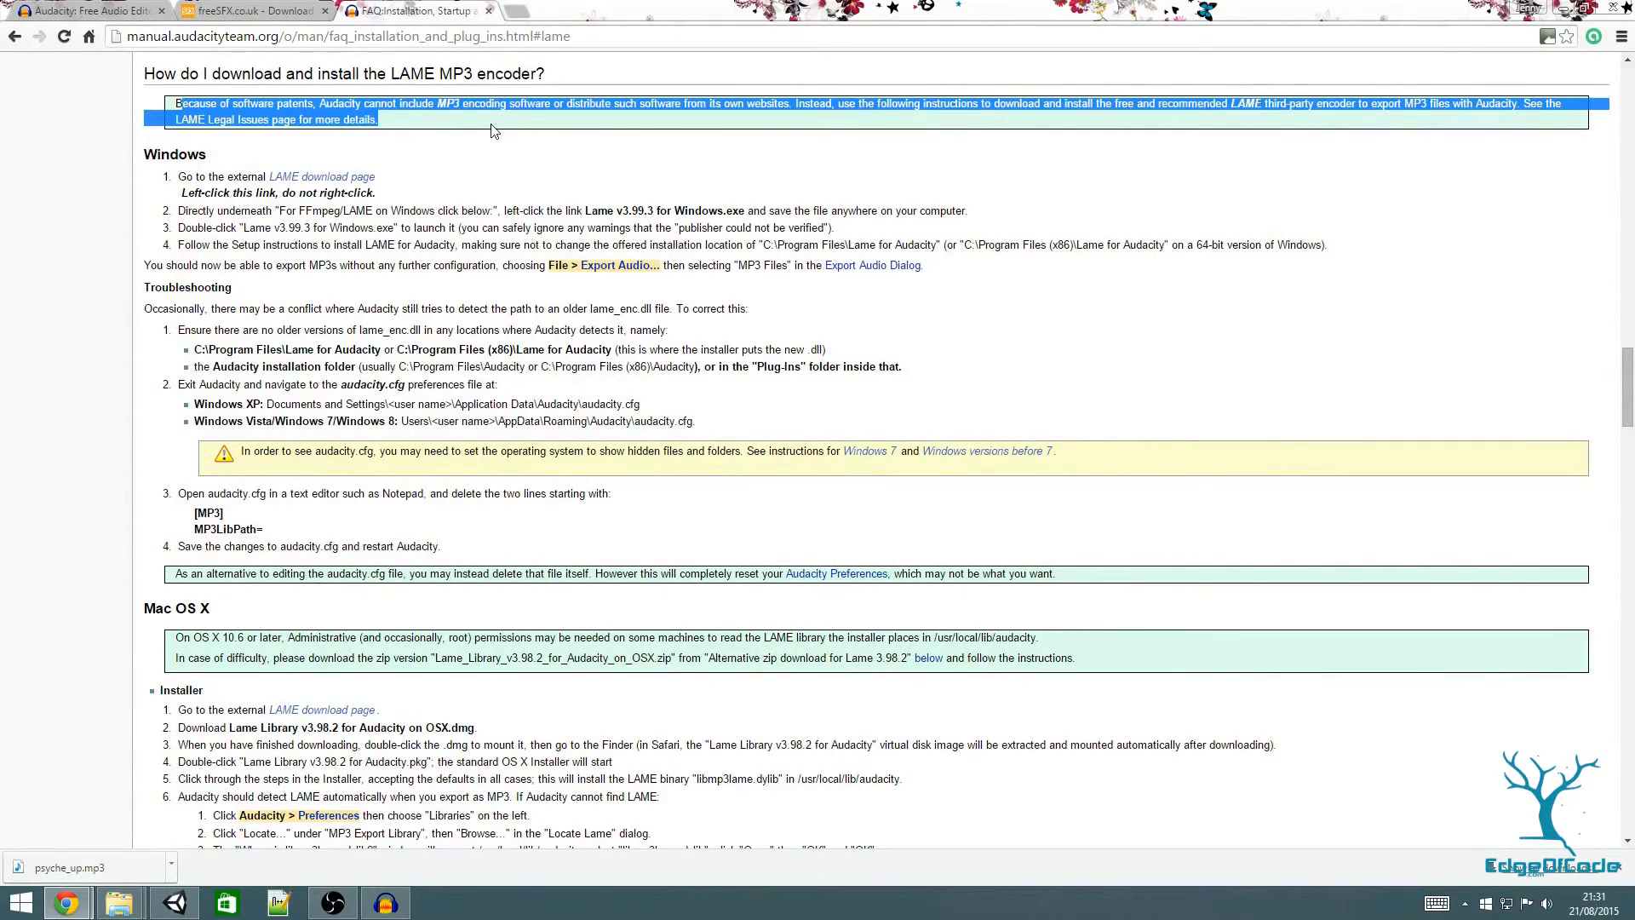
pyautogui.moveTo(332, 103); pyautogui.dragTo(572, 103)
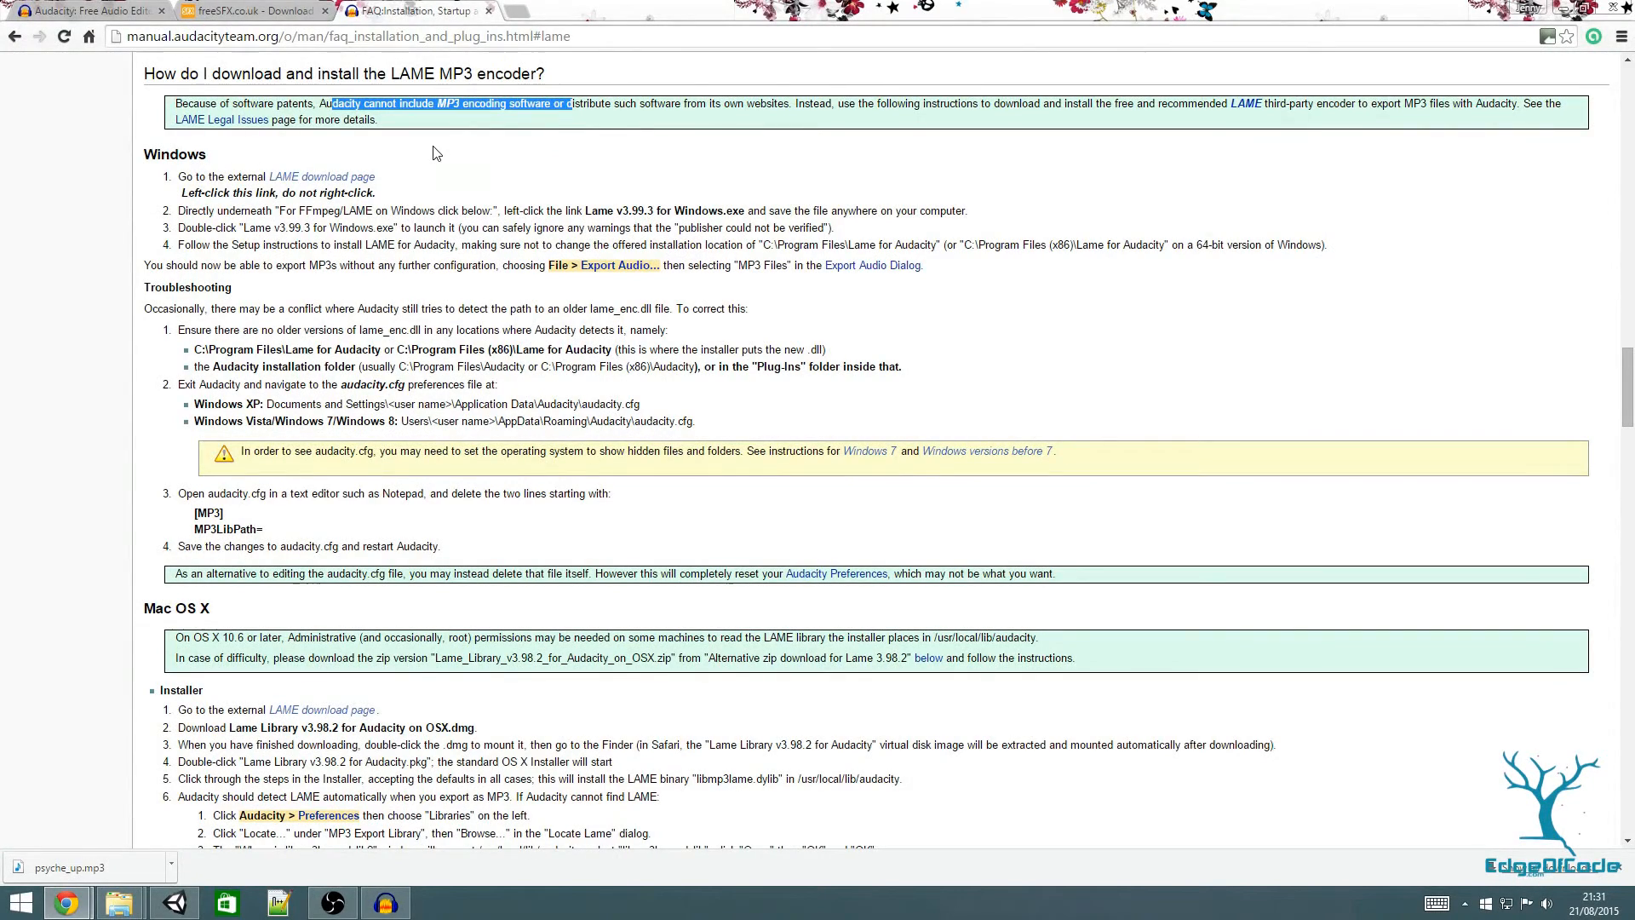
pyautogui.click(329, 223)
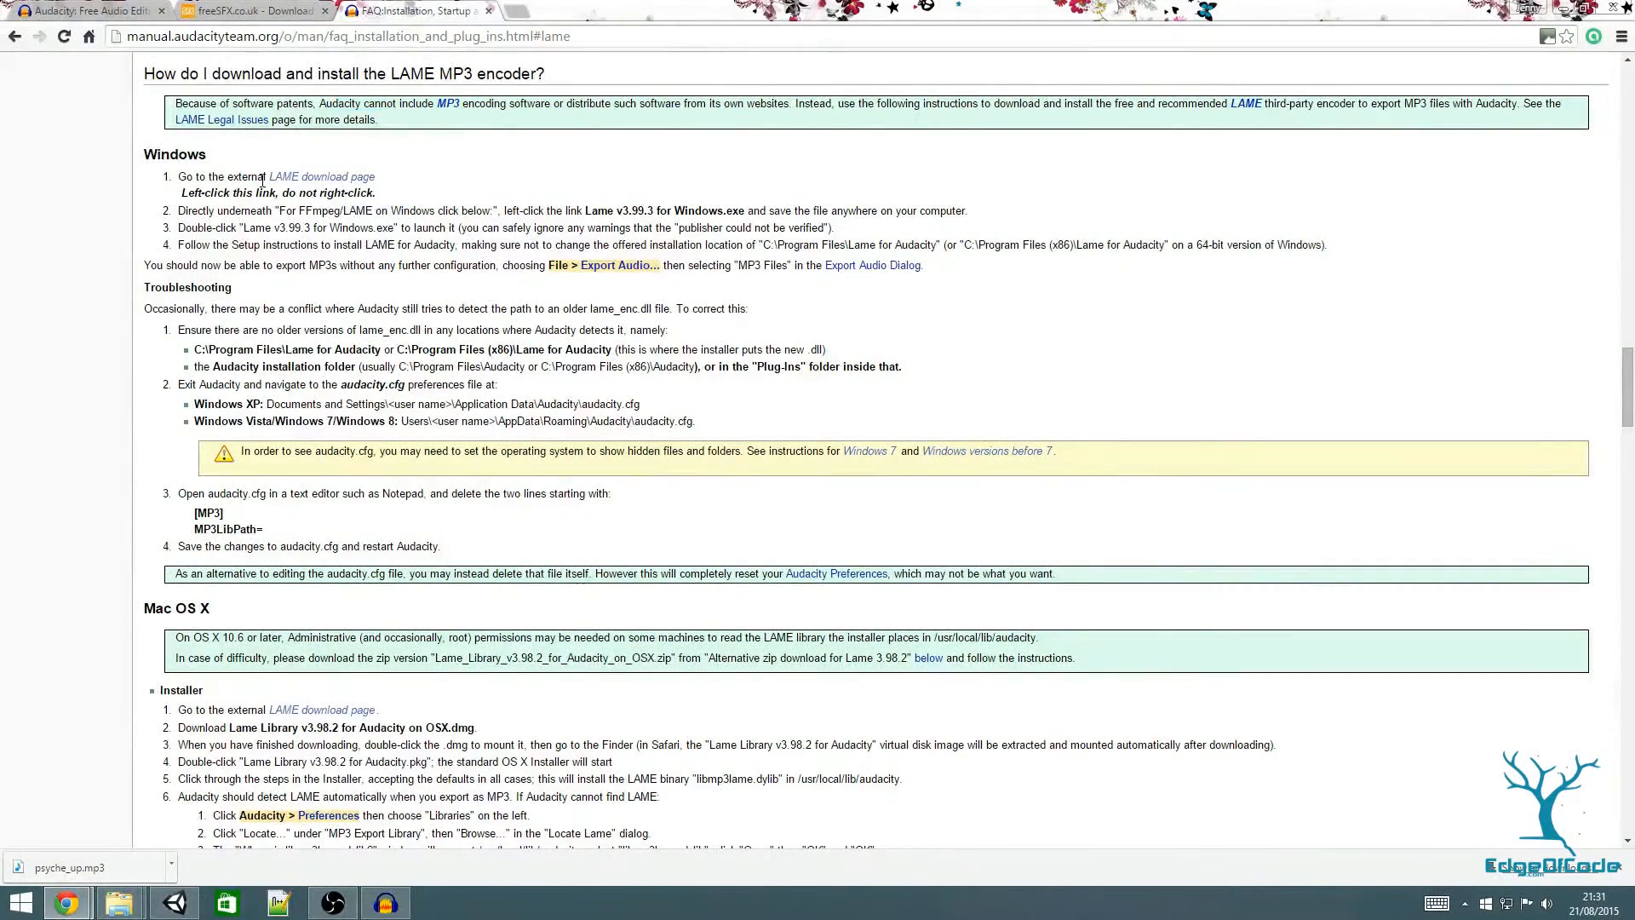
pyautogui.moveTo(173, 177); pyautogui.dragTo(548, 419)
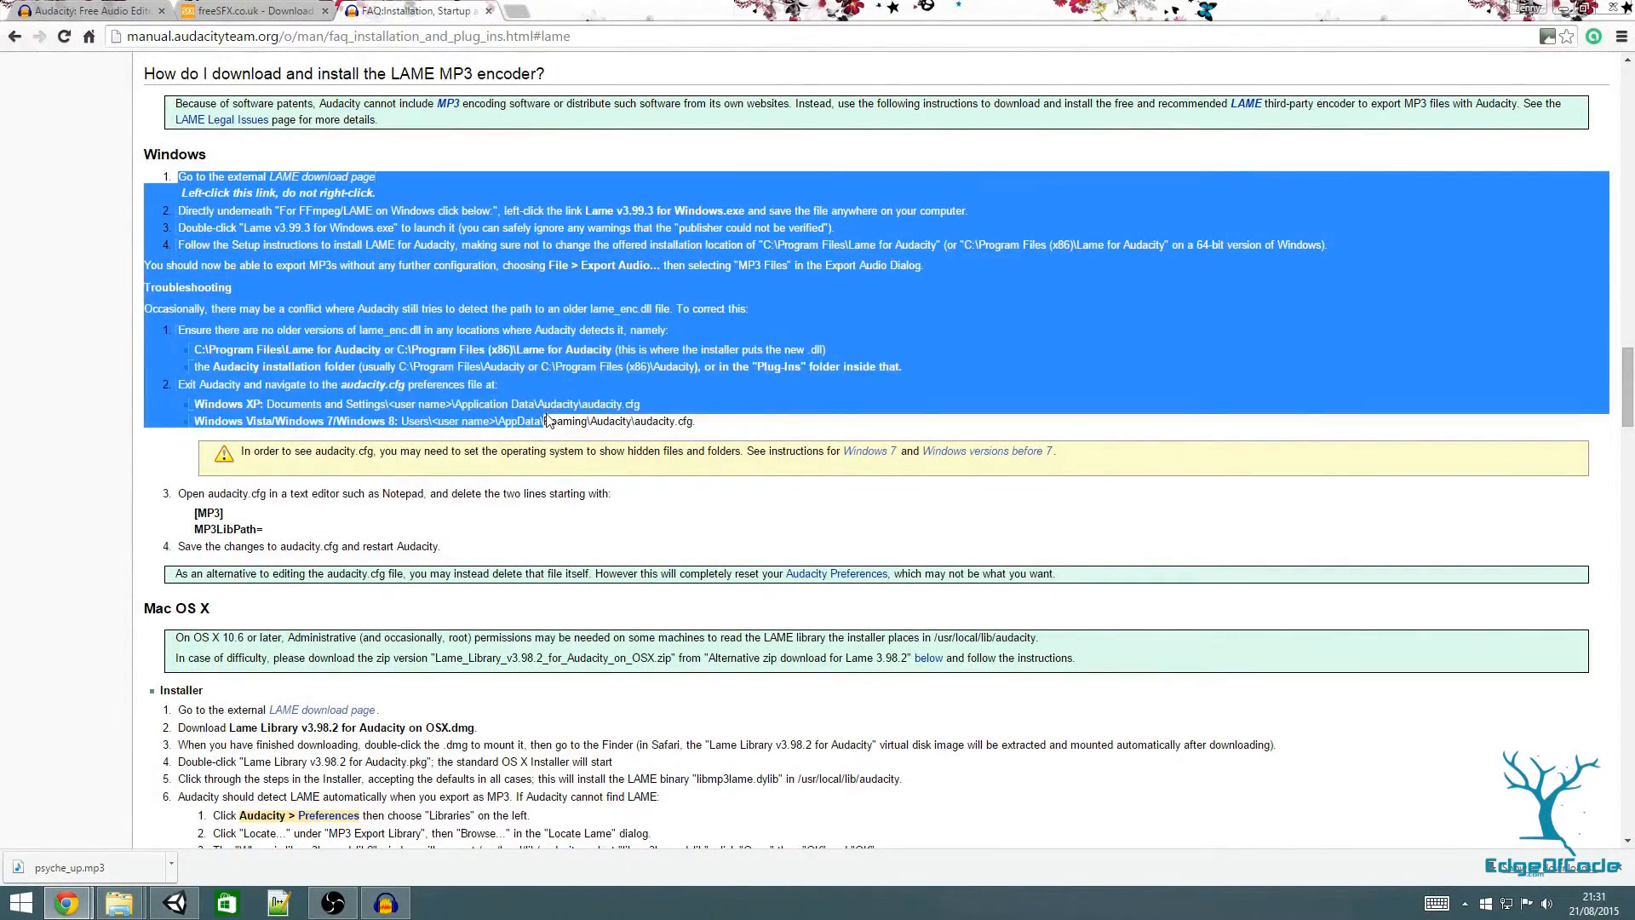
pyautogui.click(1566, 10)
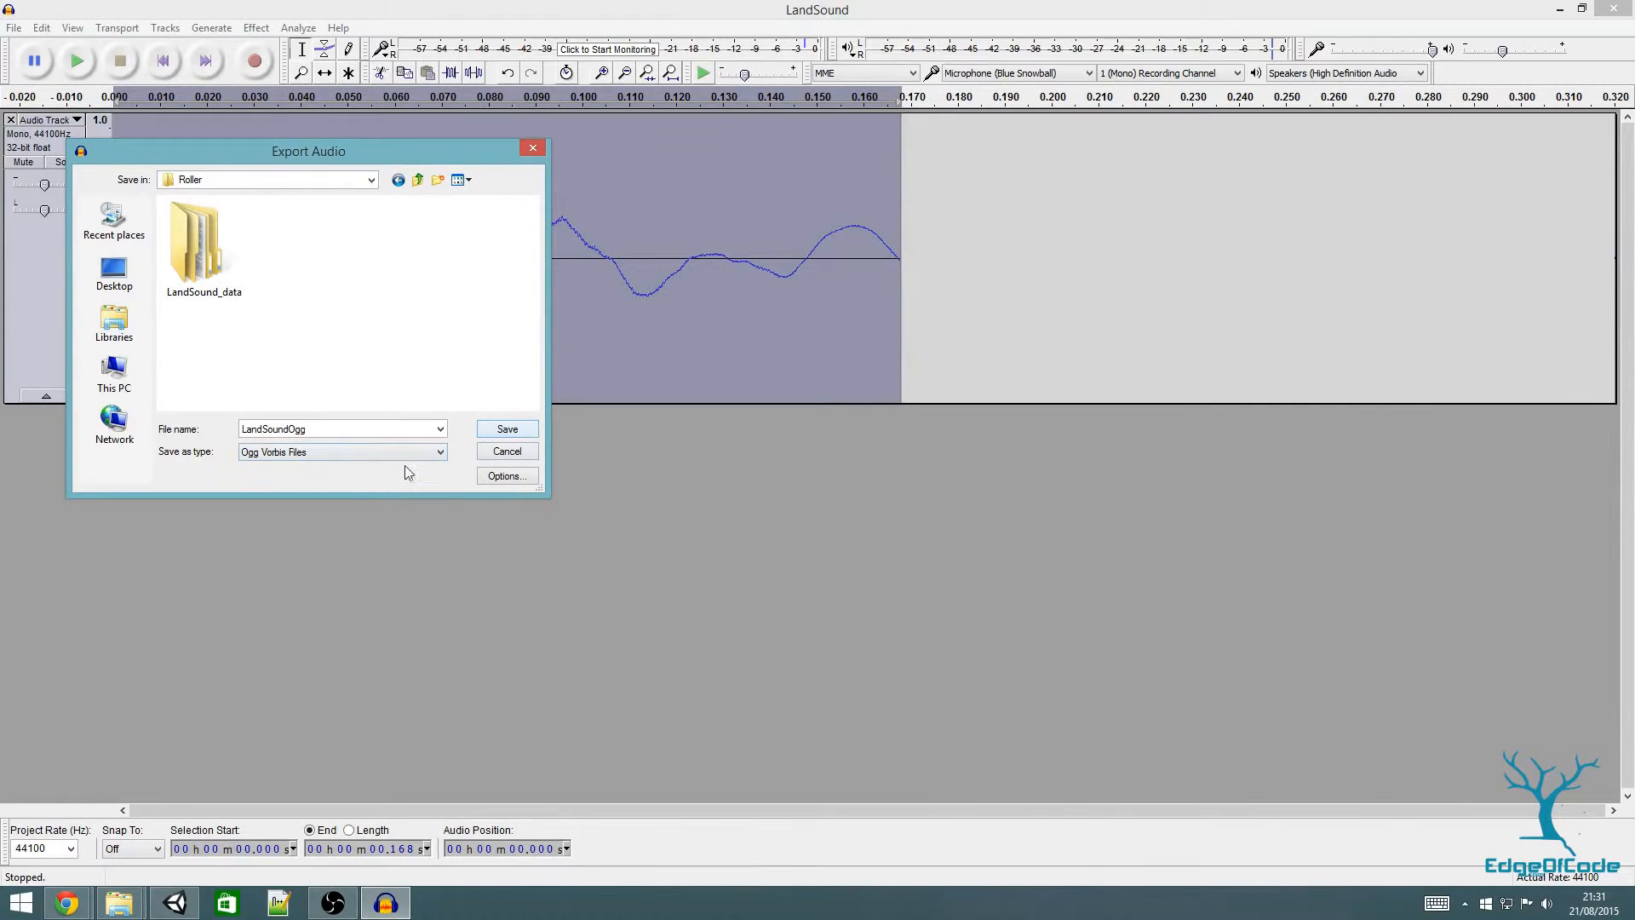
# Step: Save the Ogg Vorbis export and accept the metadata with EdgeOfCode as the artist name
pyautogui.click(508, 429)
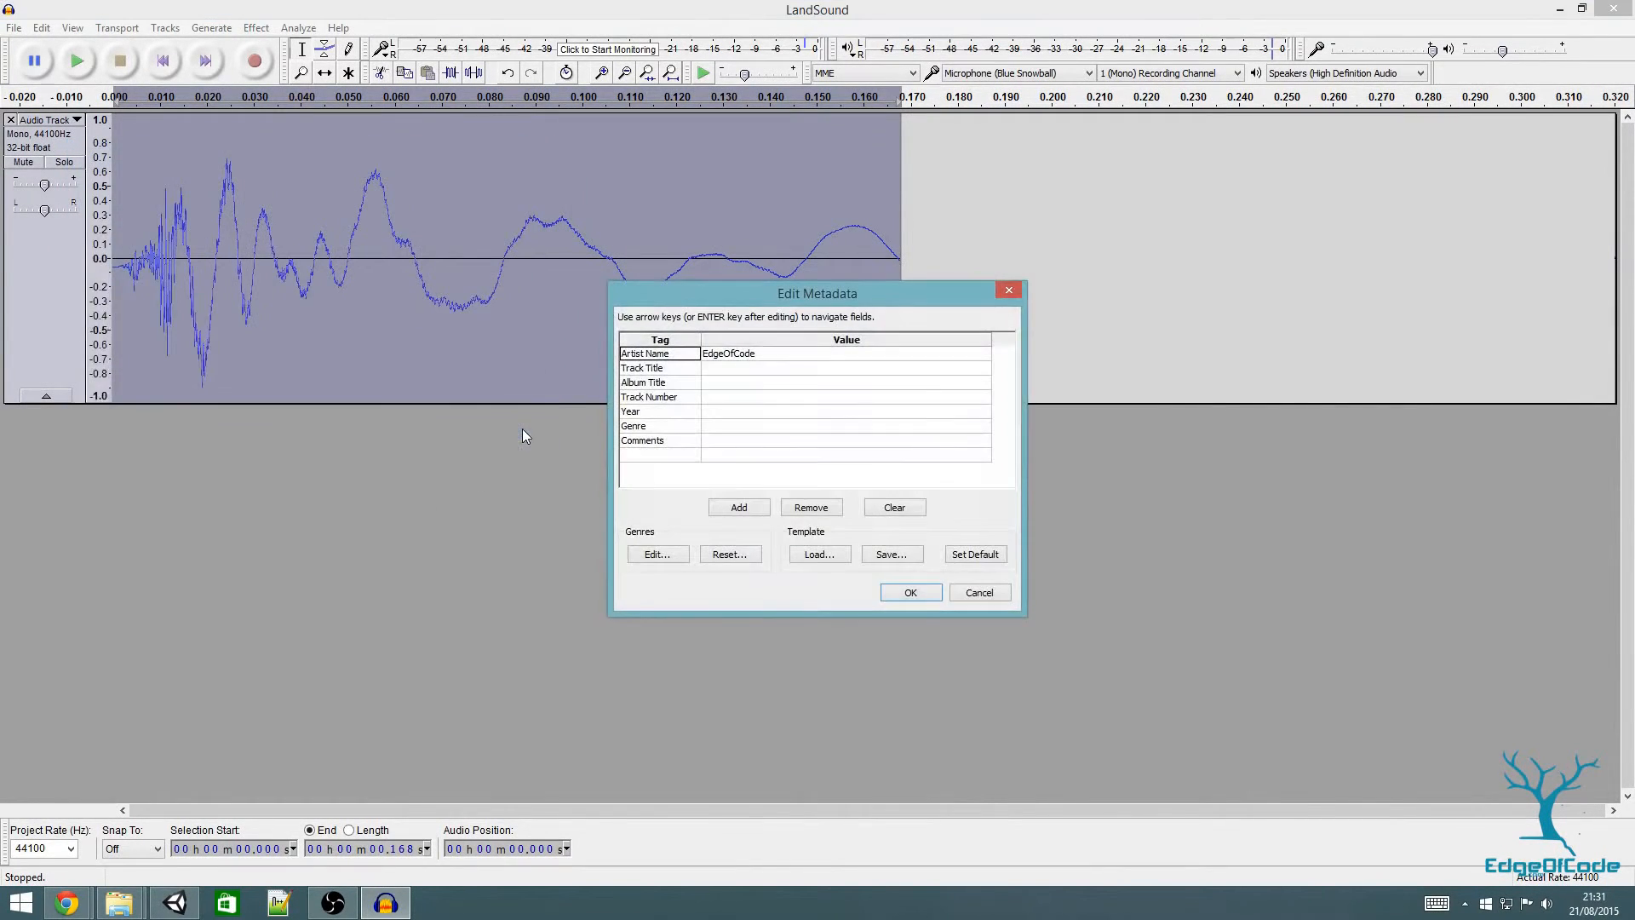
pyautogui.click(769, 358)
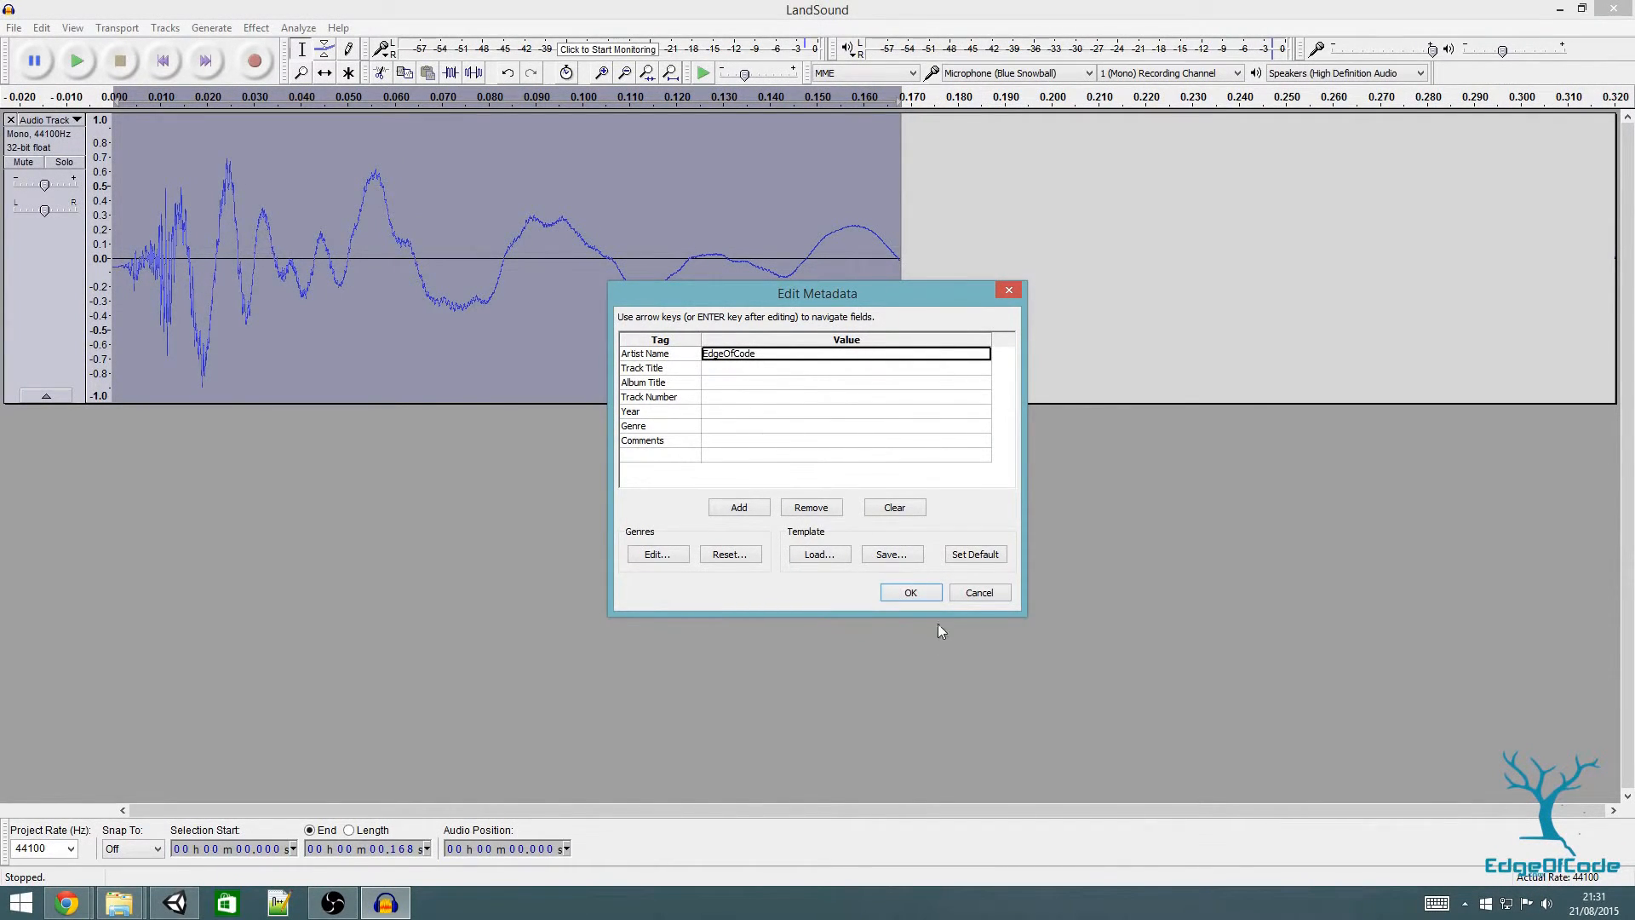
pyautogui.click(932, 598)
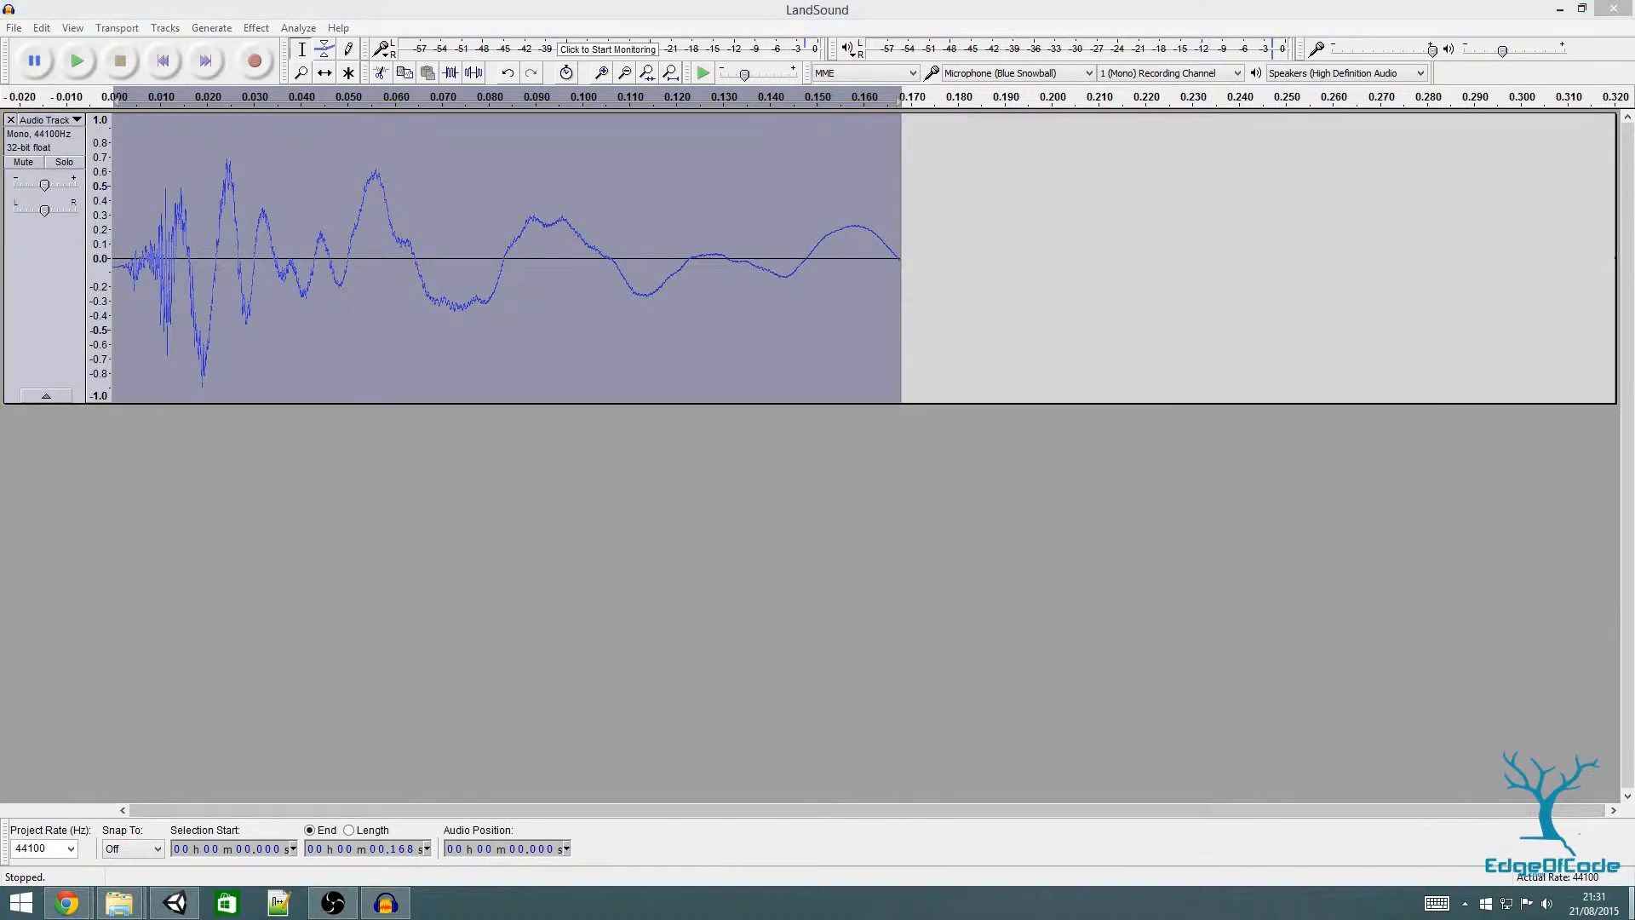
# Step: Open the Roller folder from the desktop, play LandSoundOgg in VLC media player to check it, and close the player
pyautogui.click(1633, 906)
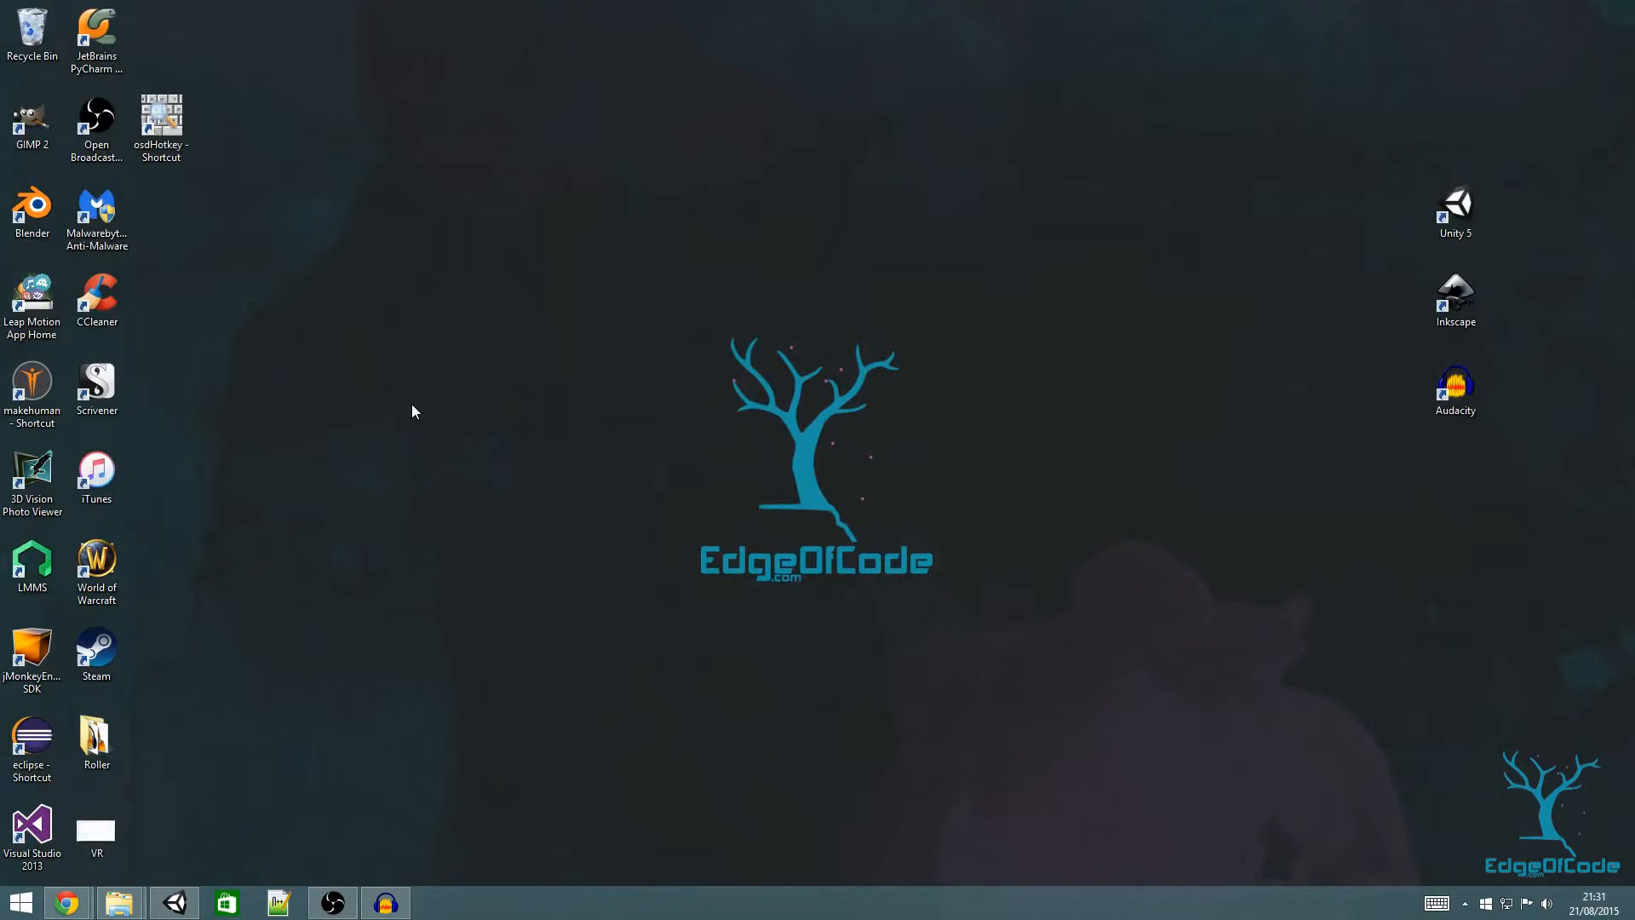
pyautogui.doubleClick(96, 741)
pyautogui.click(665, 521)
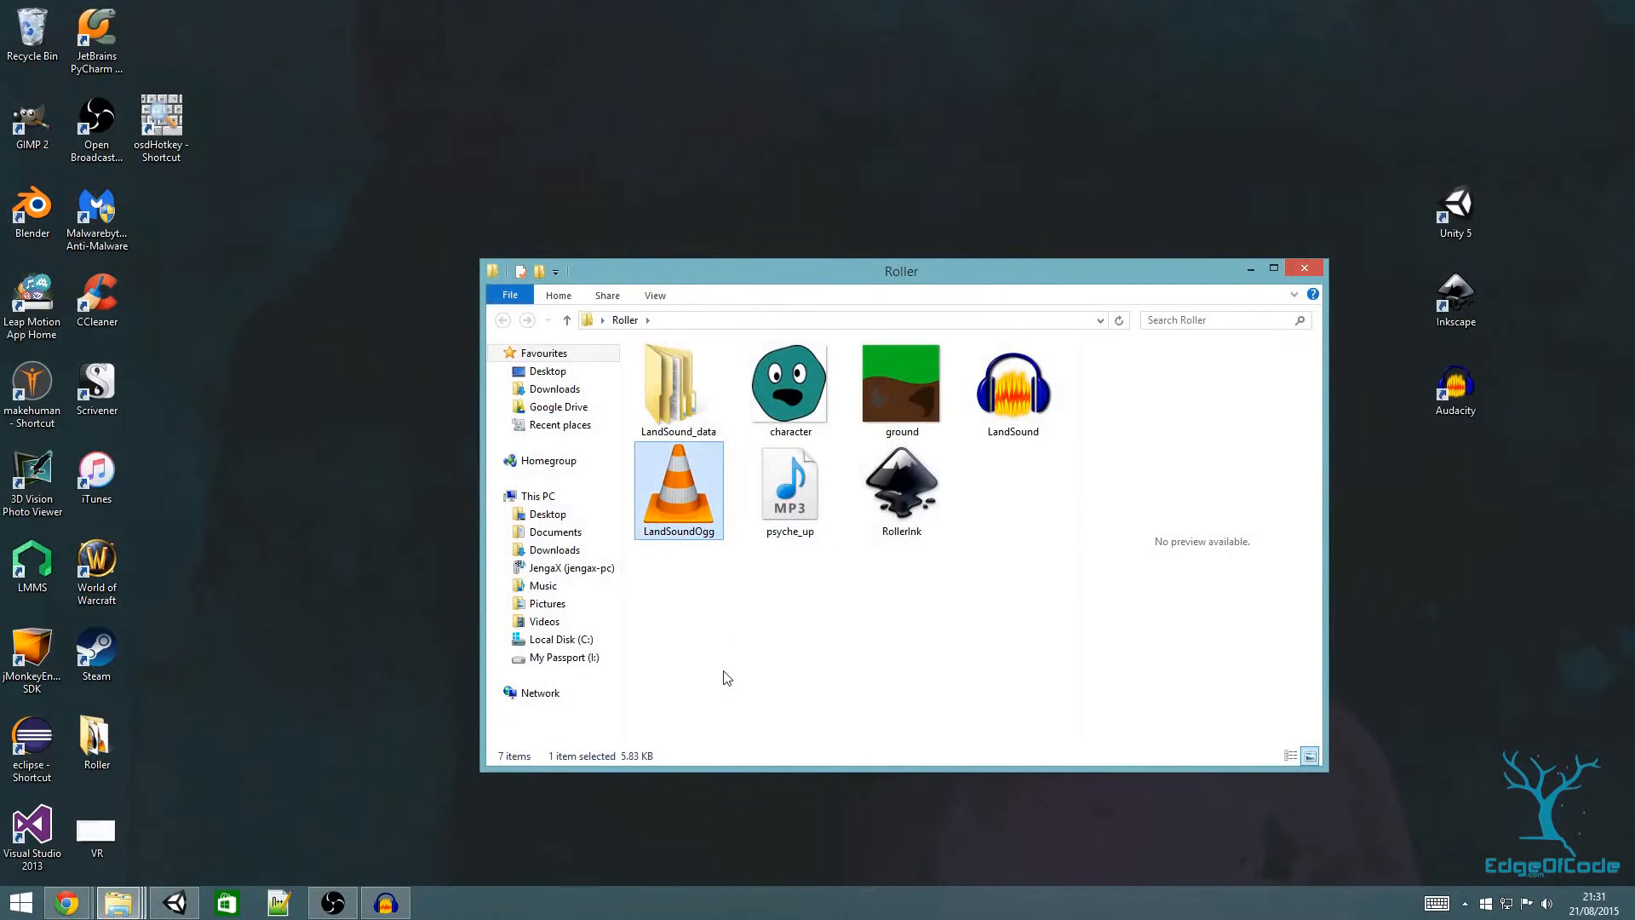
pyautogui.doubleClick(686, 501)
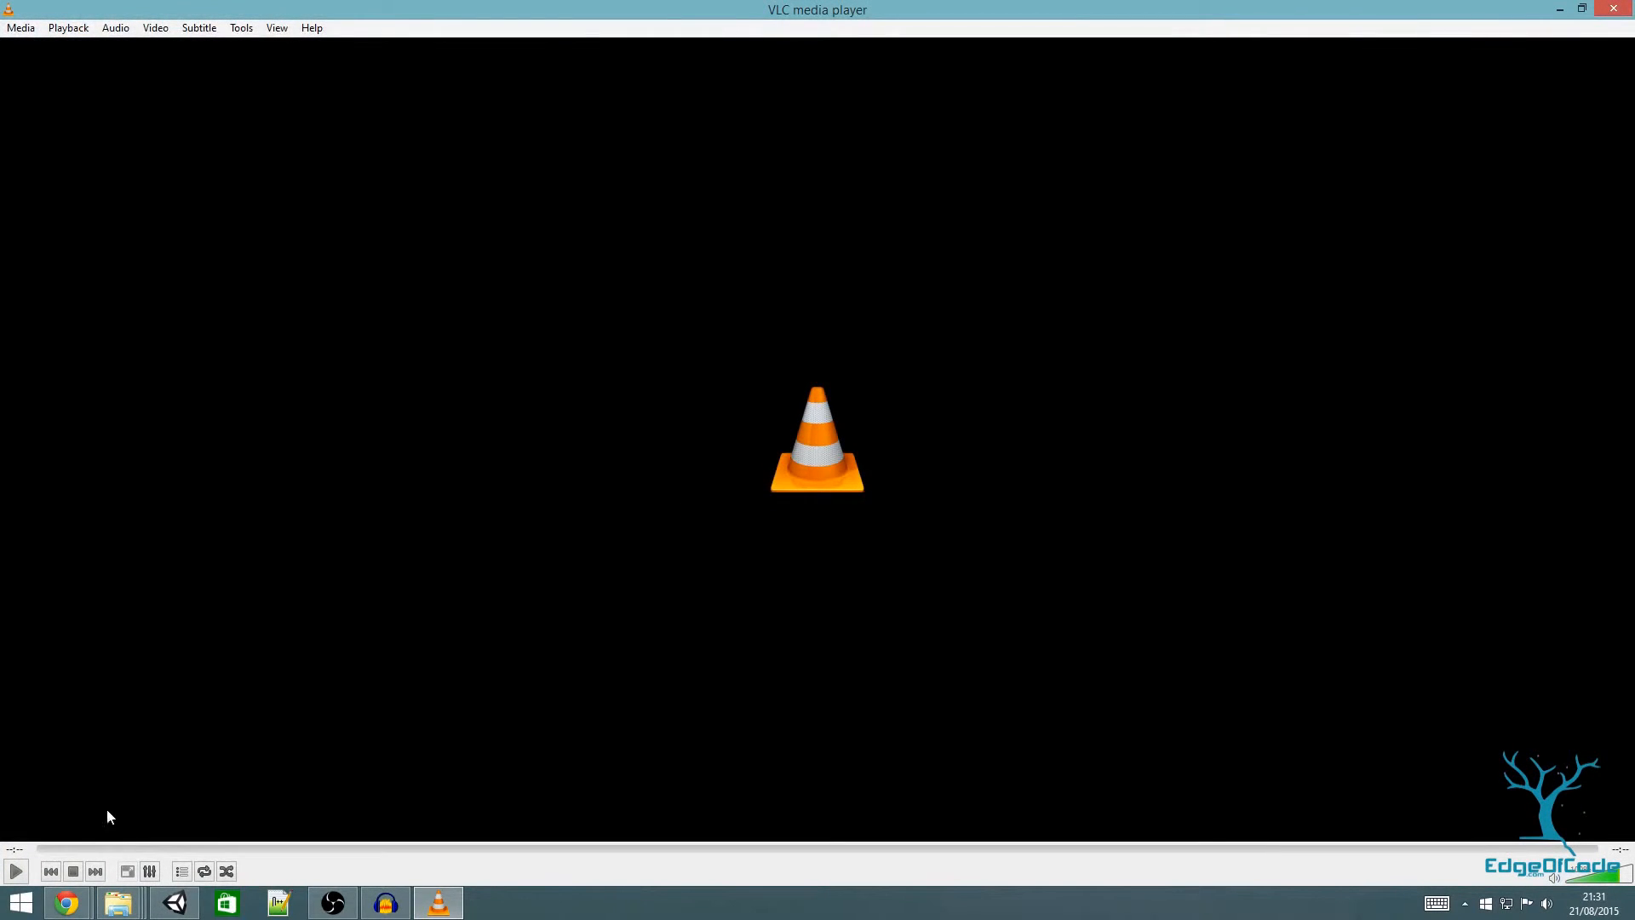
pyautogui.click(18, 874)
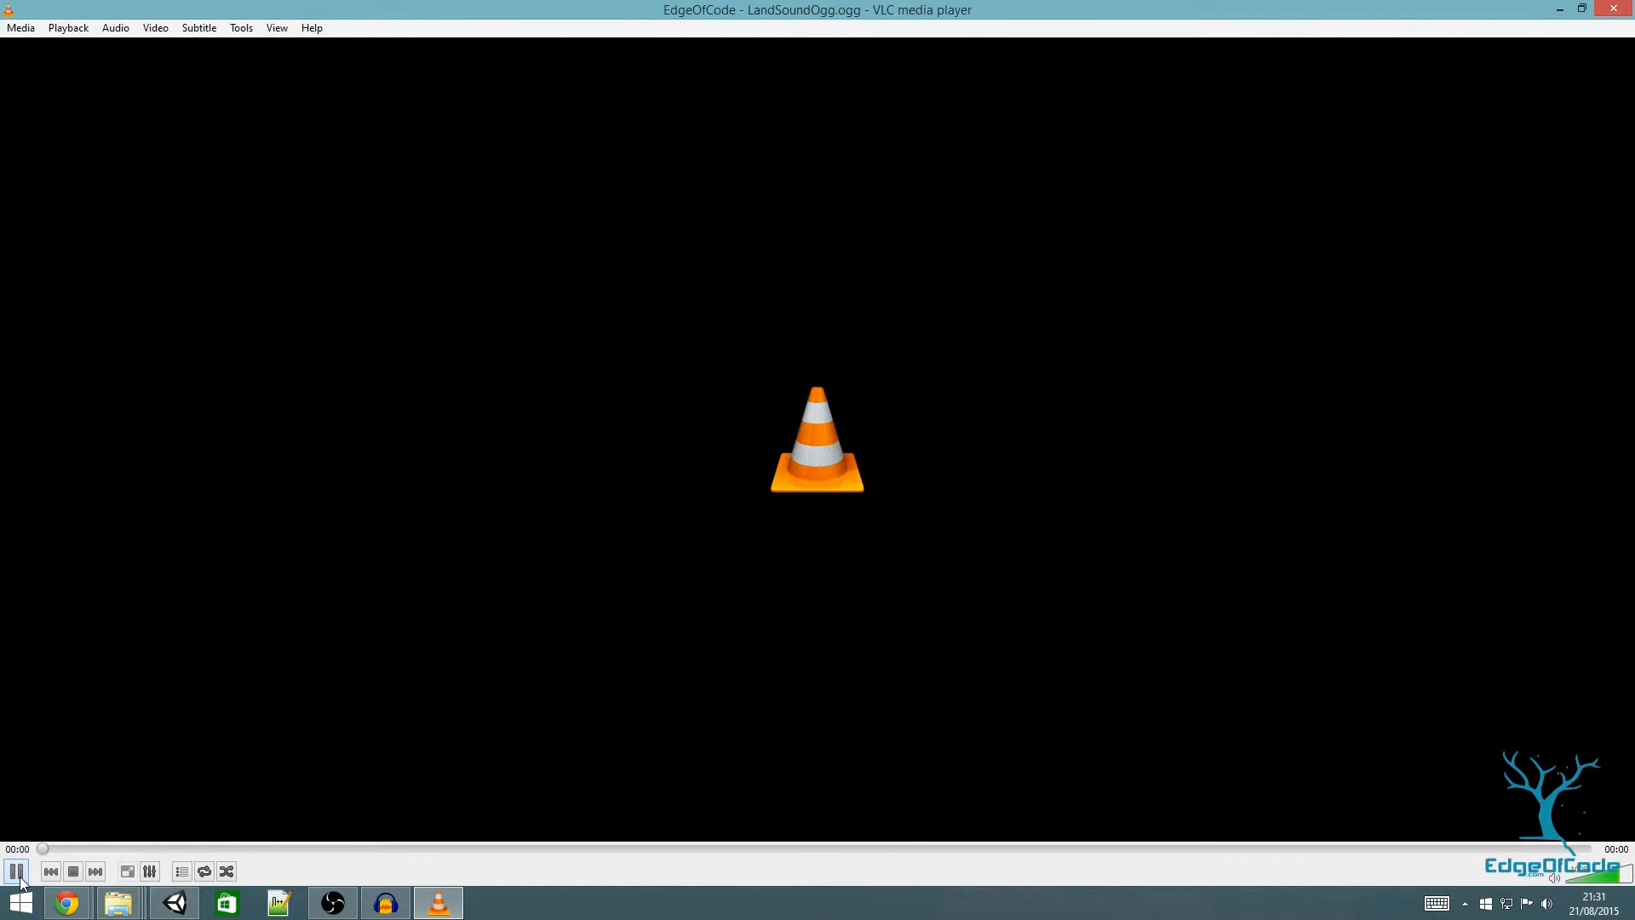
pyautogui.click(1614, 7)
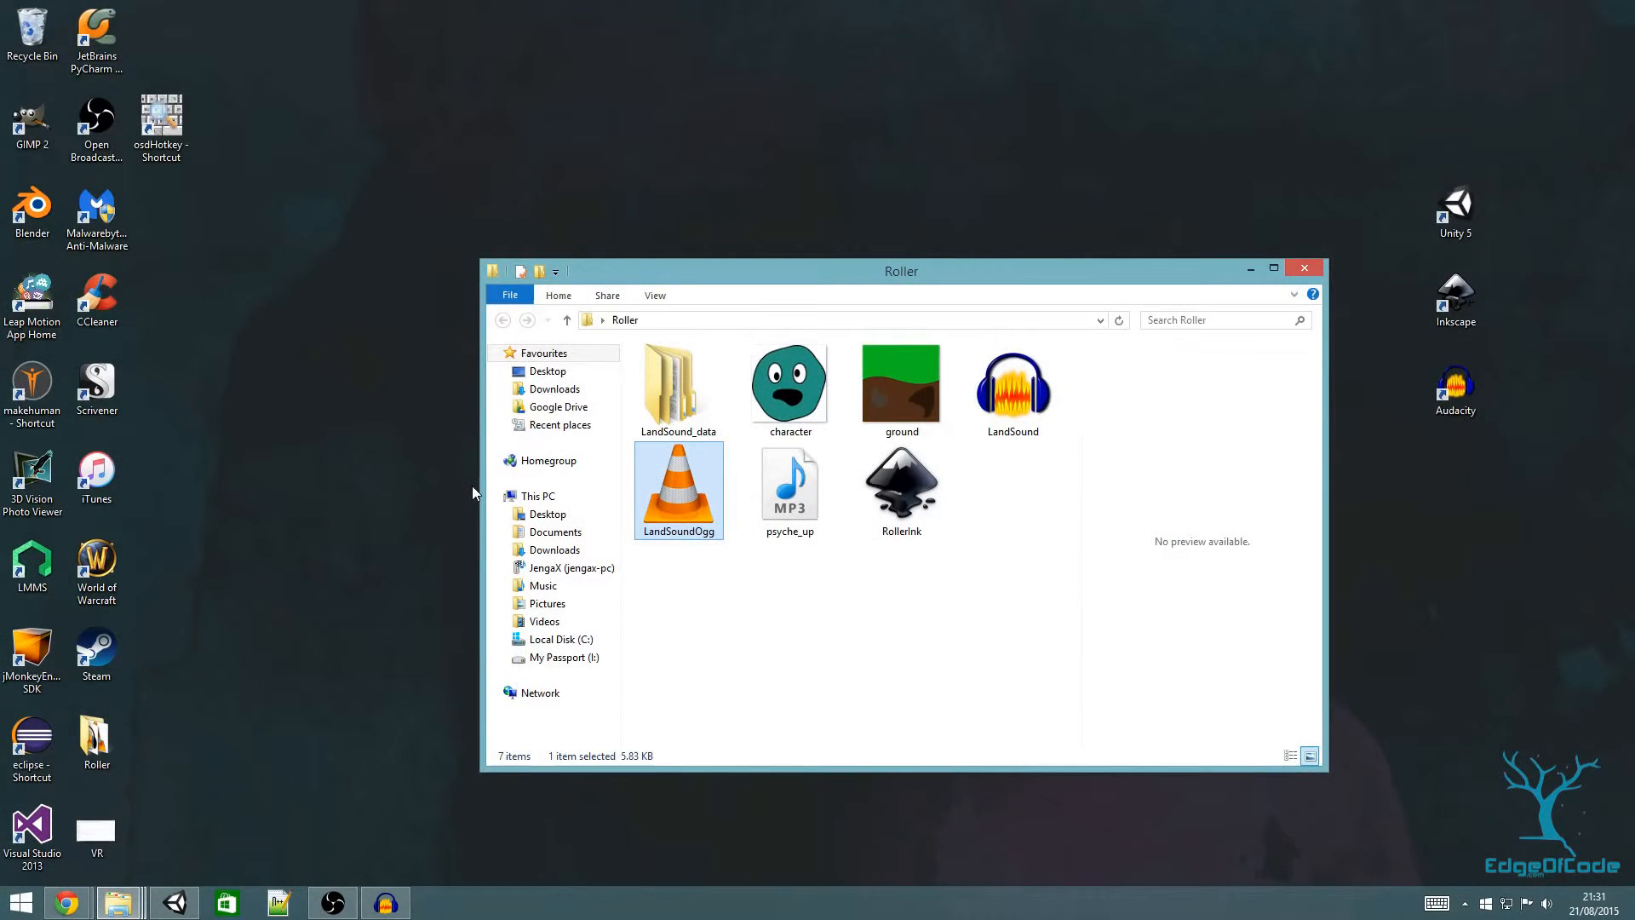
# Step: Switch to the InfiniteRoller project in Unity and create a folder named Audio directly under Assets
pyautogui.click(174, 905)
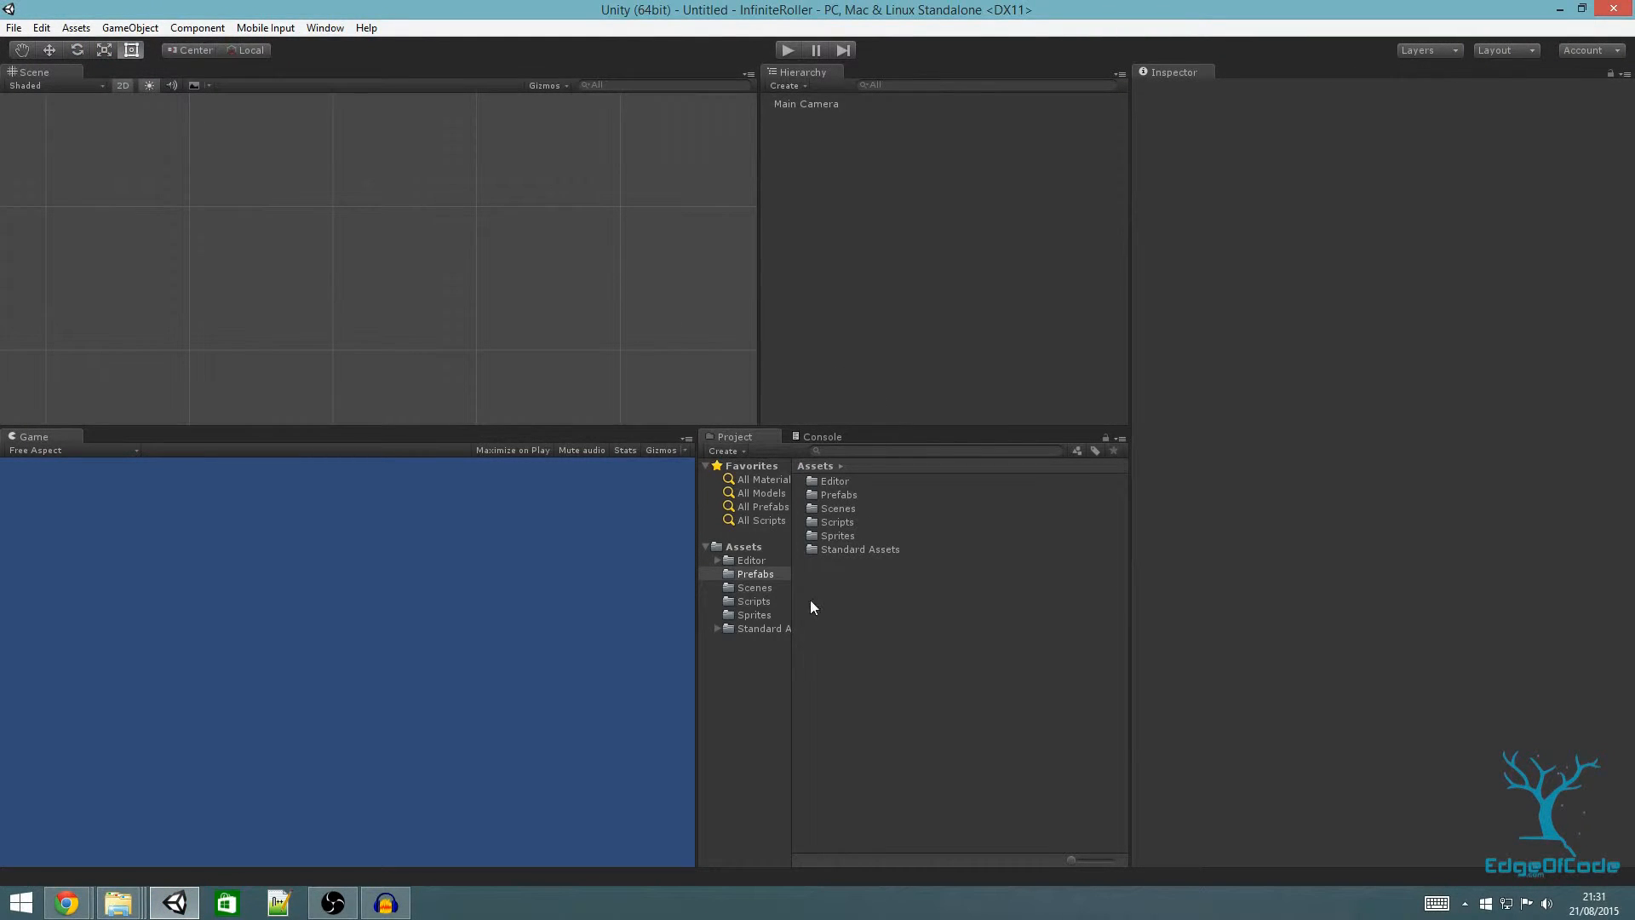
pyautogui.click(748, 550)
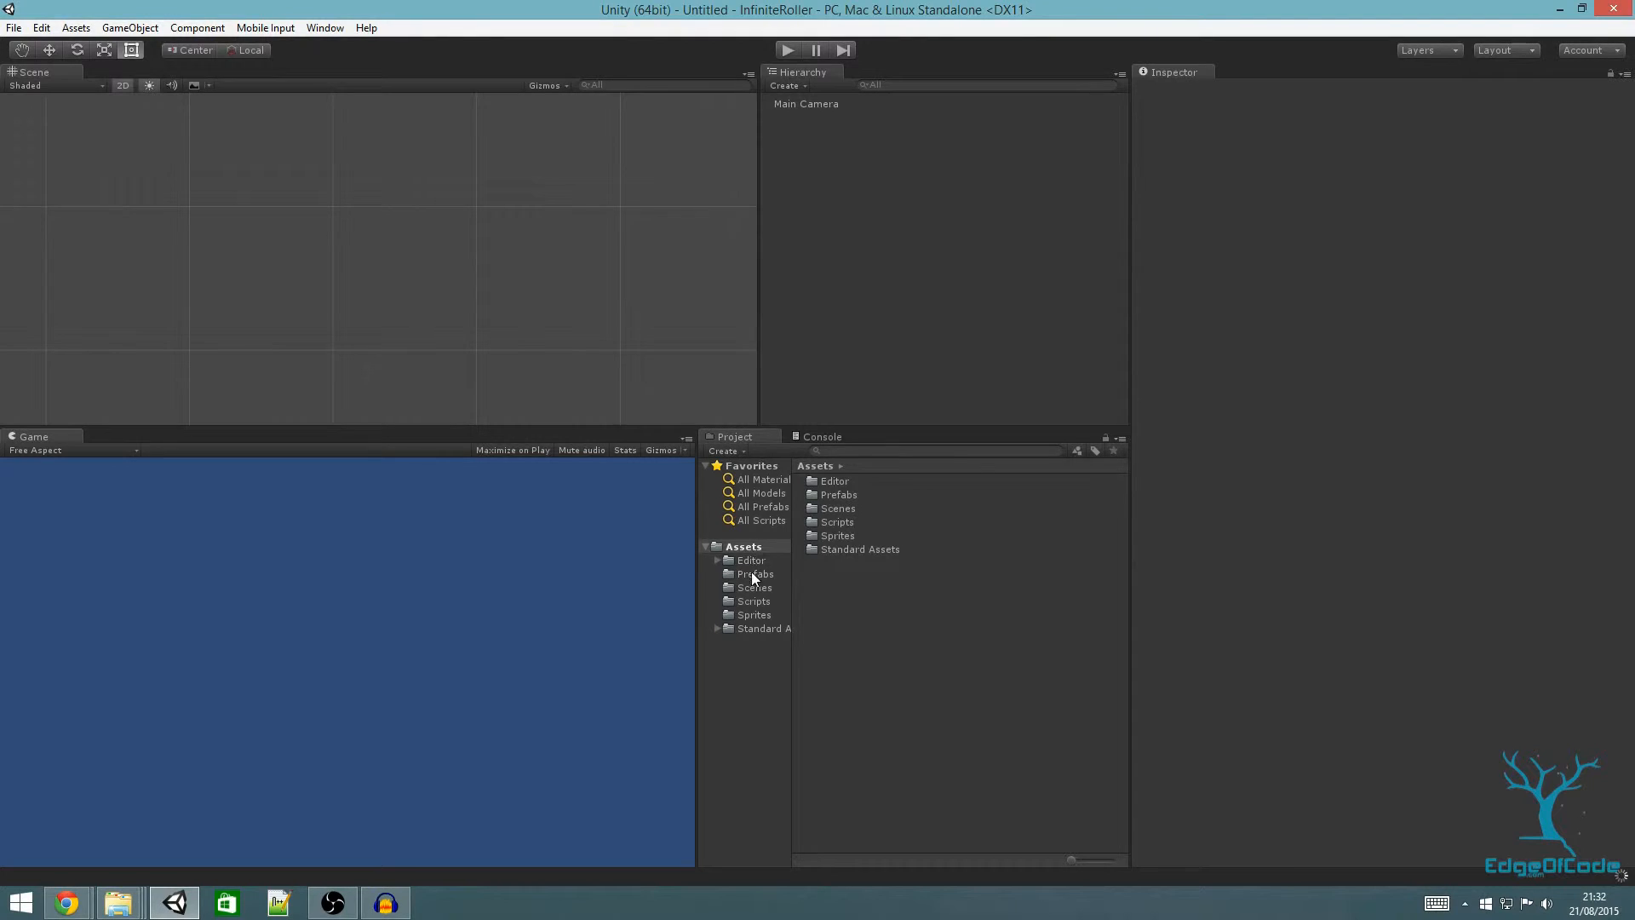
pyautogui.rightClick(857, 585)
pyautogui.moveTo(903, 596)
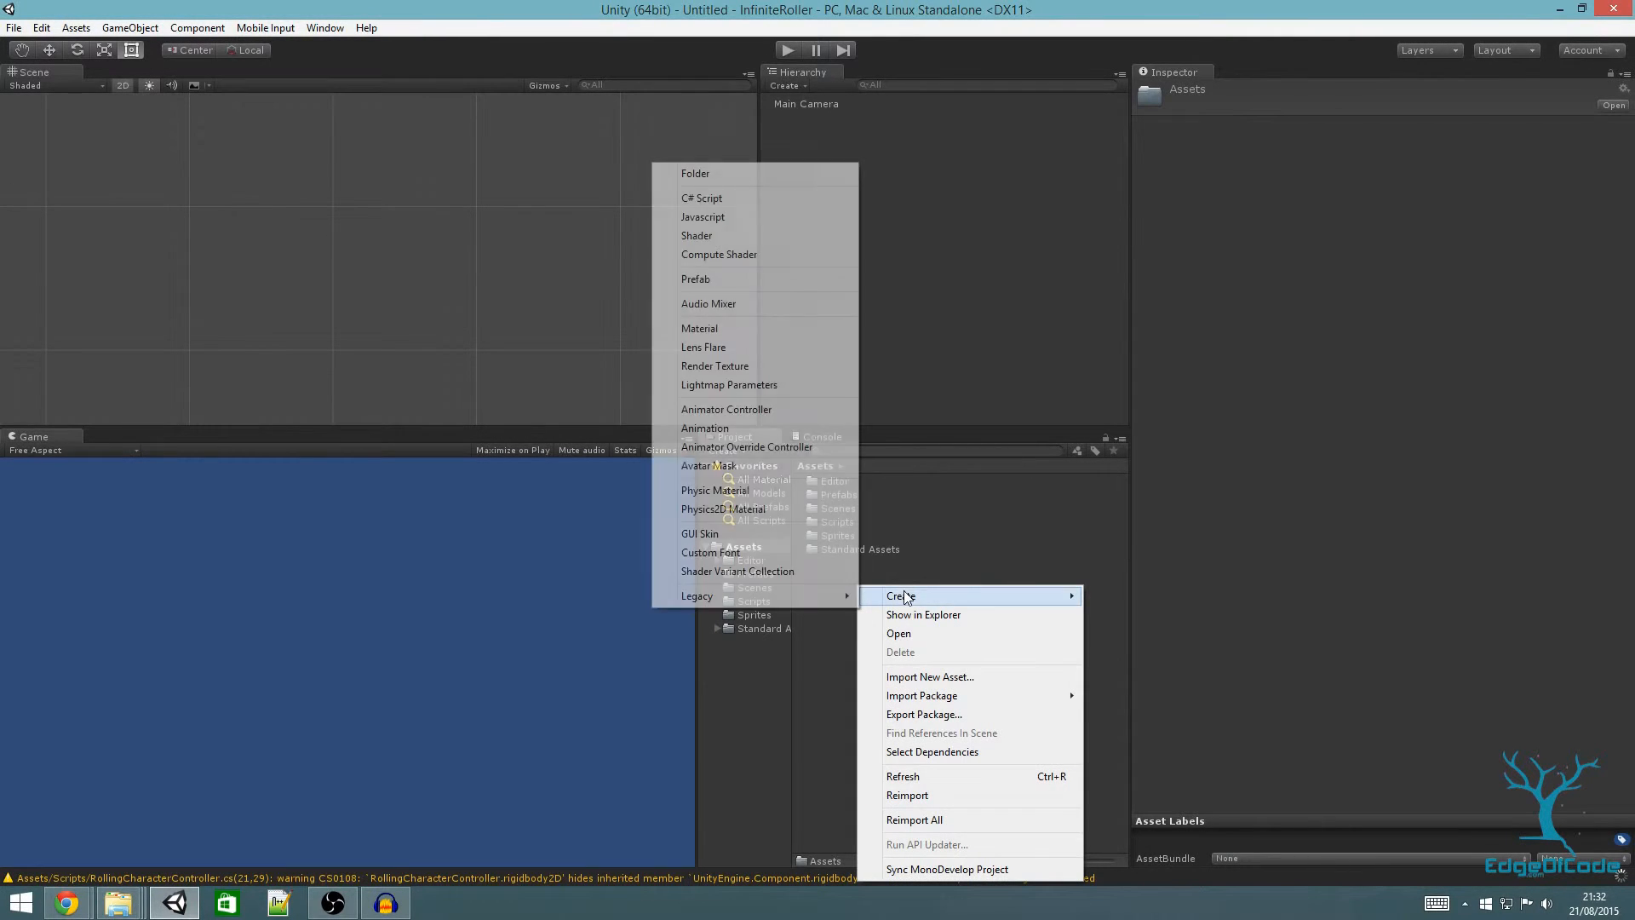
pyautogui.click(717, 173)
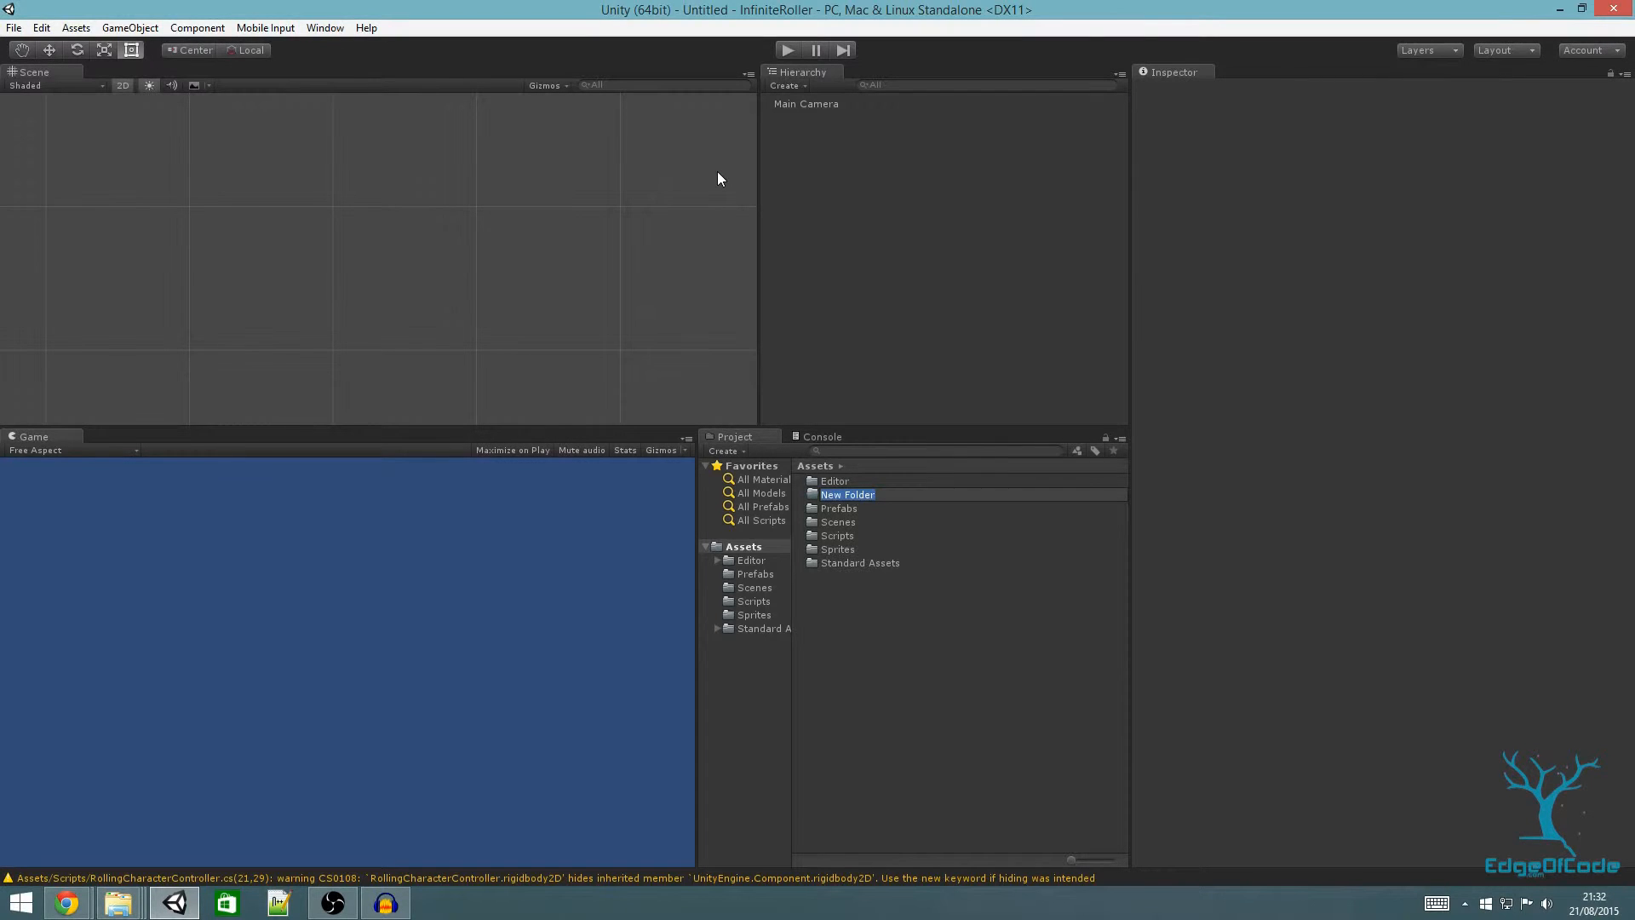
pyautogui.write('Audio')
pyautogui.press('Return')
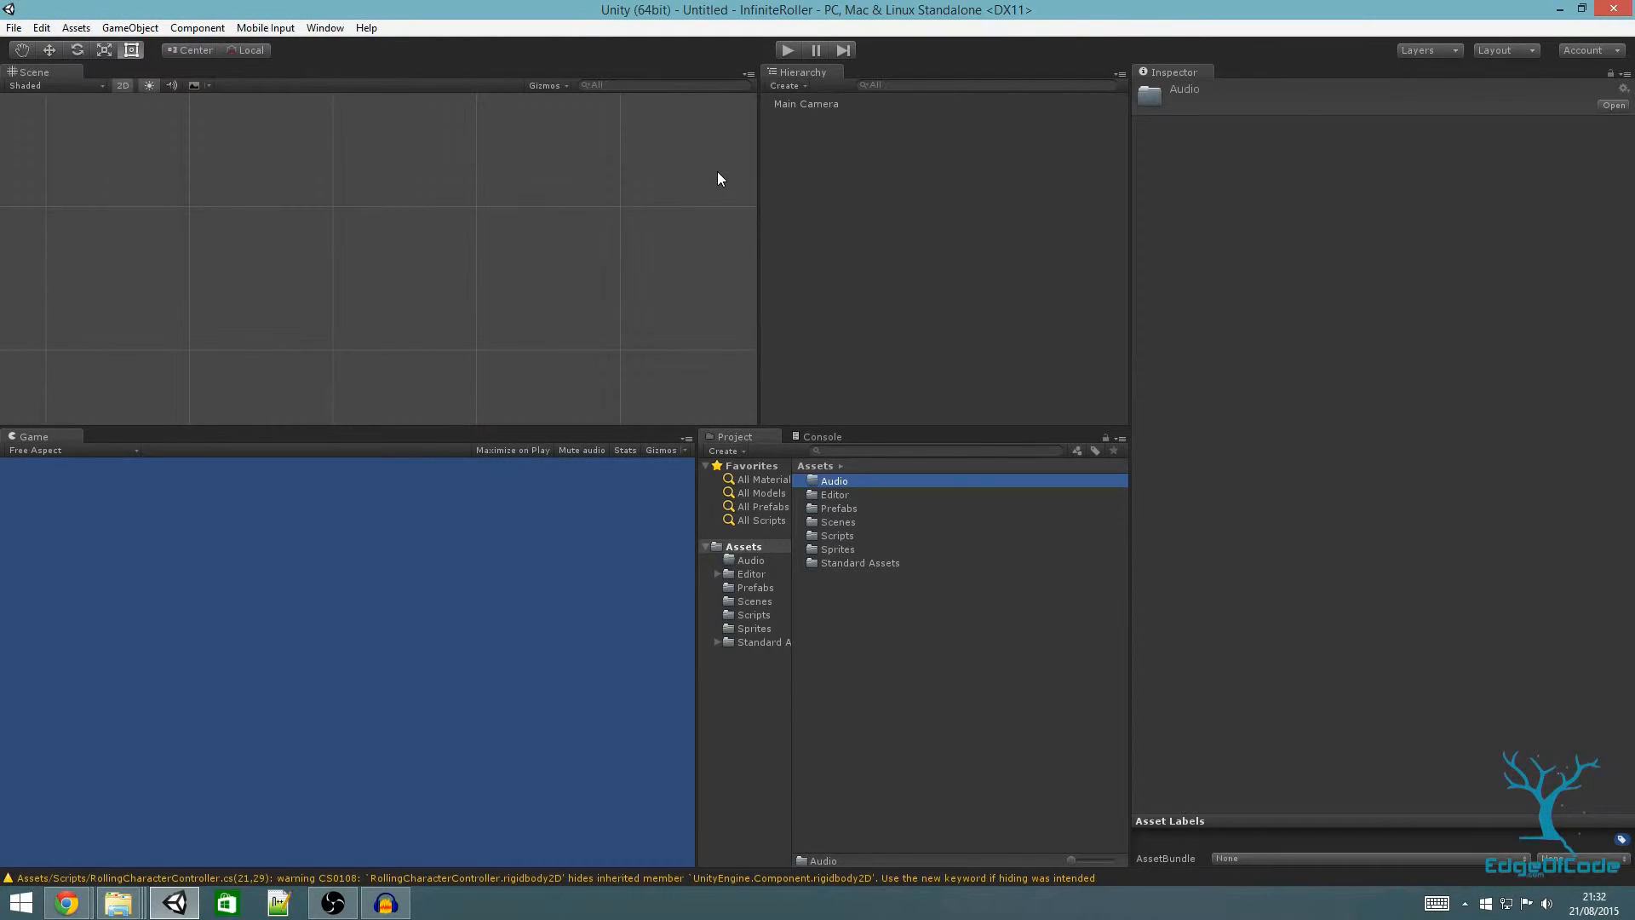
# Step: Import LandSoundOgg from the Roller folder in File Explorer into Unity's Audio folder and select the imported clip
pyautogui.moveTo(119, 903)
pyautogui.click(493, 807)
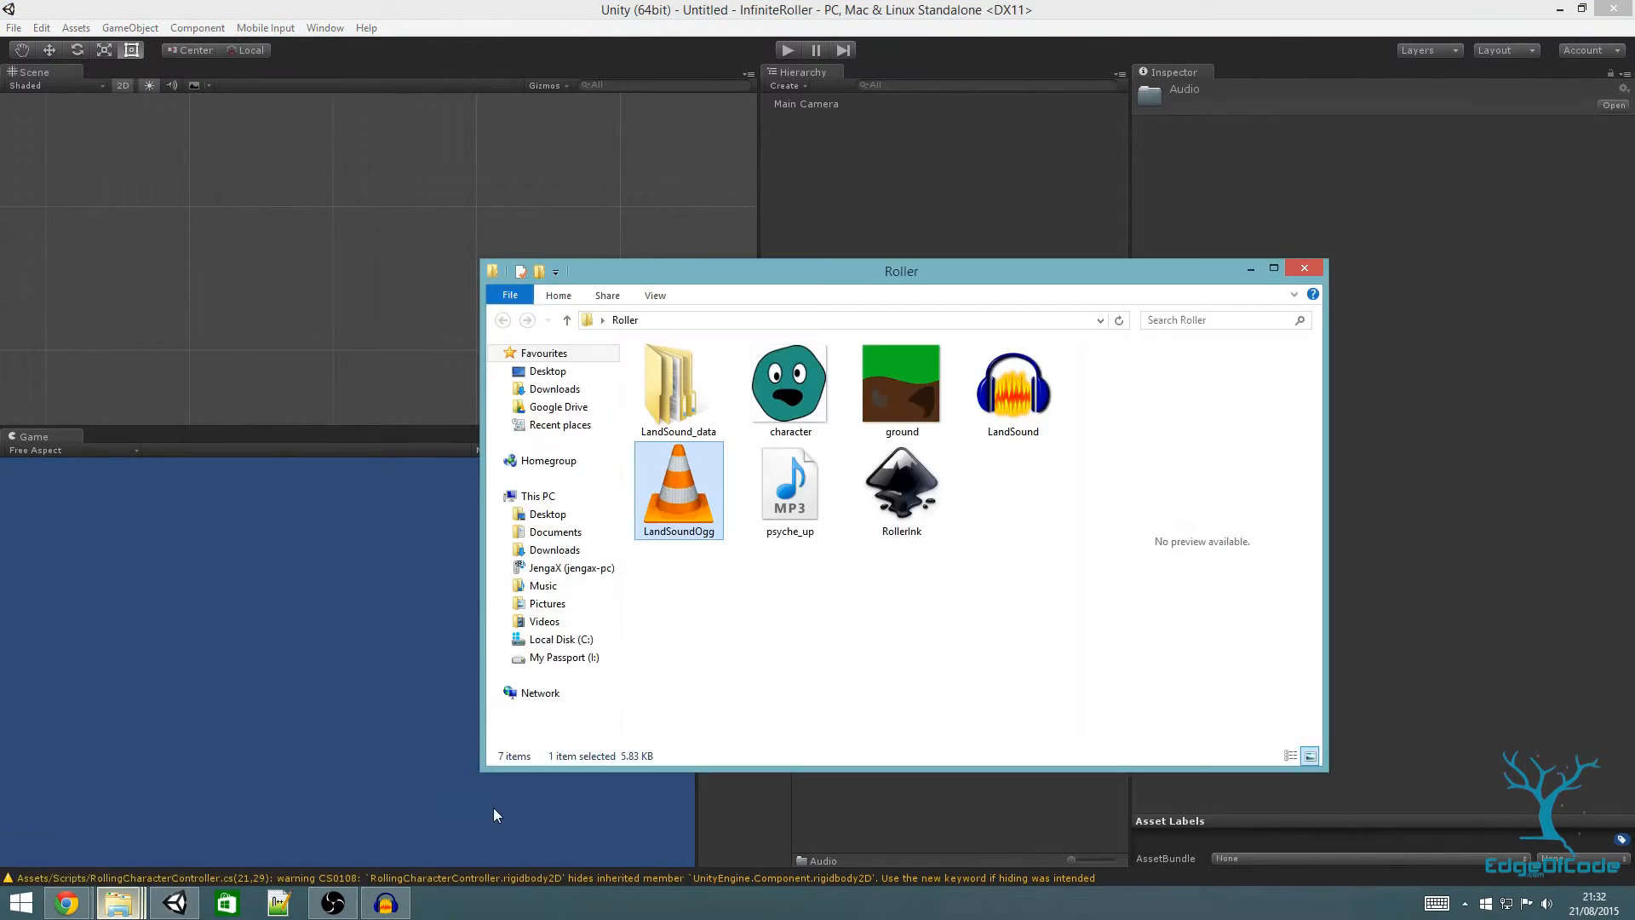
pyautogui.moveTo(1007, 269); pyautogui.dragTo(402, 163)
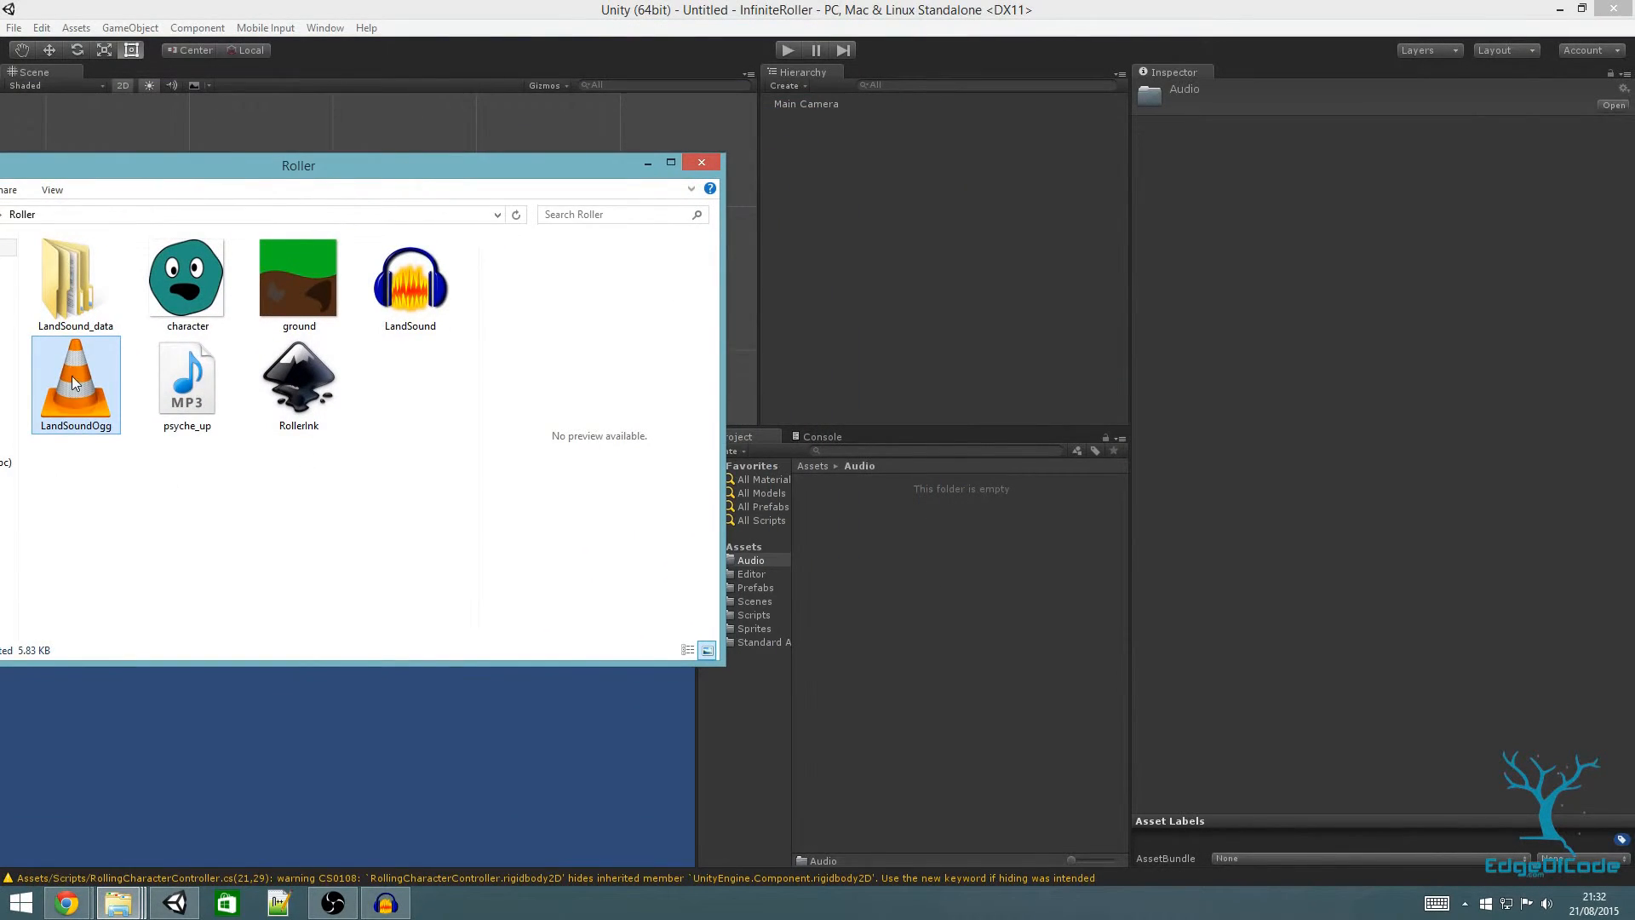
pyautogui.moveTo(920, 569); pyautogui.dragTo(921, 569)
pyautogui.click(859, 482)
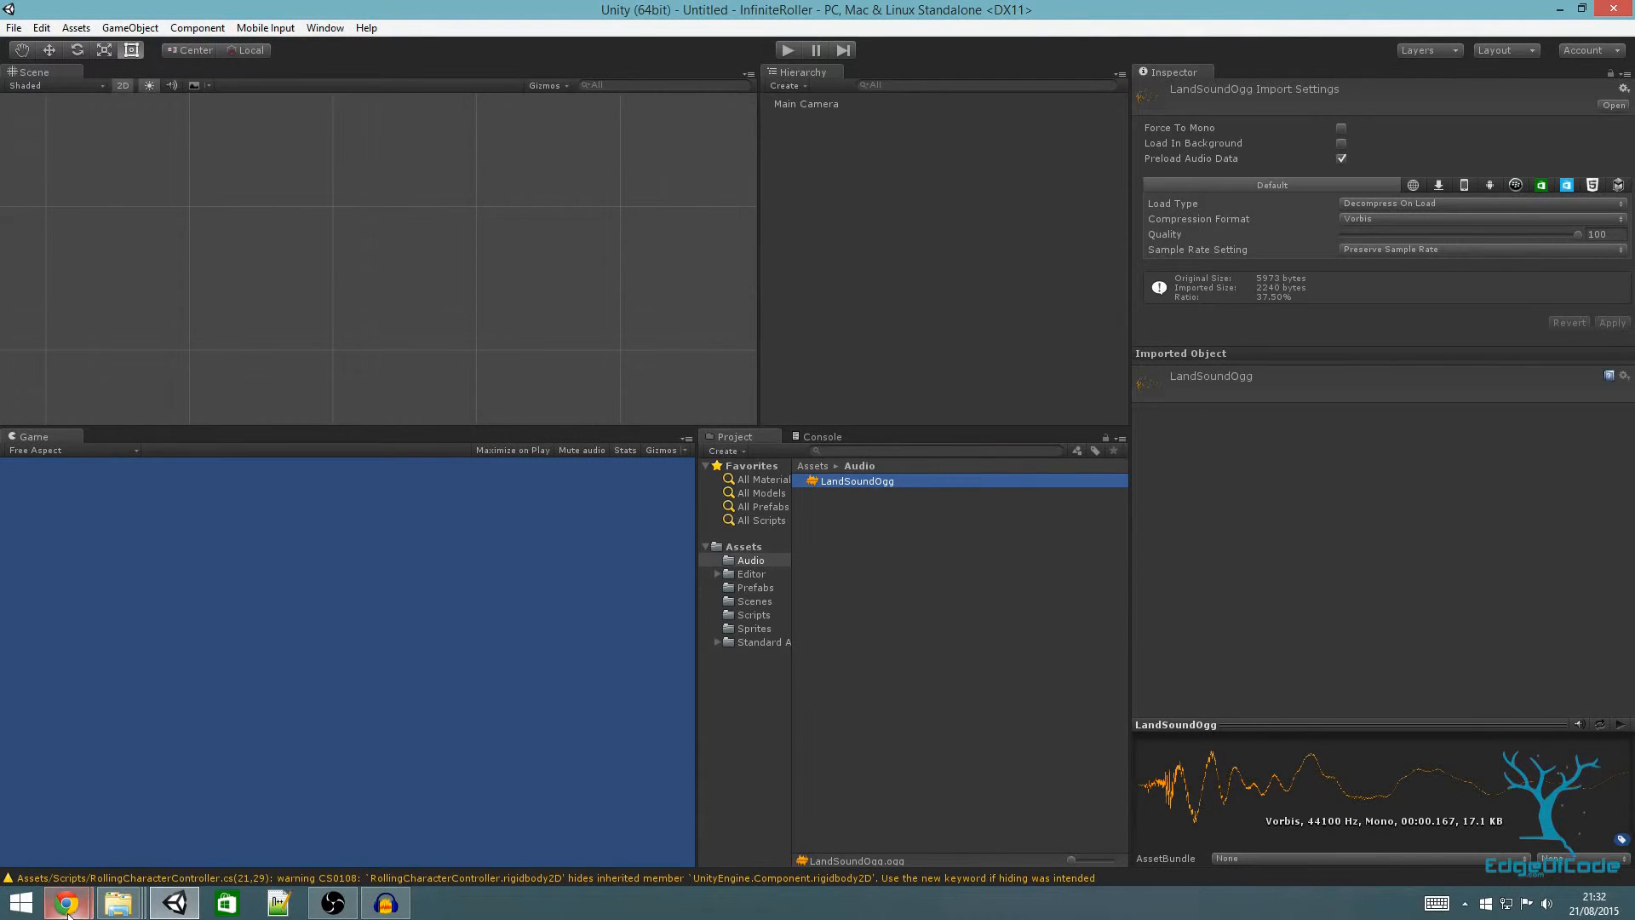
# Step: Switch to Chrome and look at the freeSFX royalty-free music page
pyautogui.moveTo(72, 907)
pyautogui.click(328, 829)
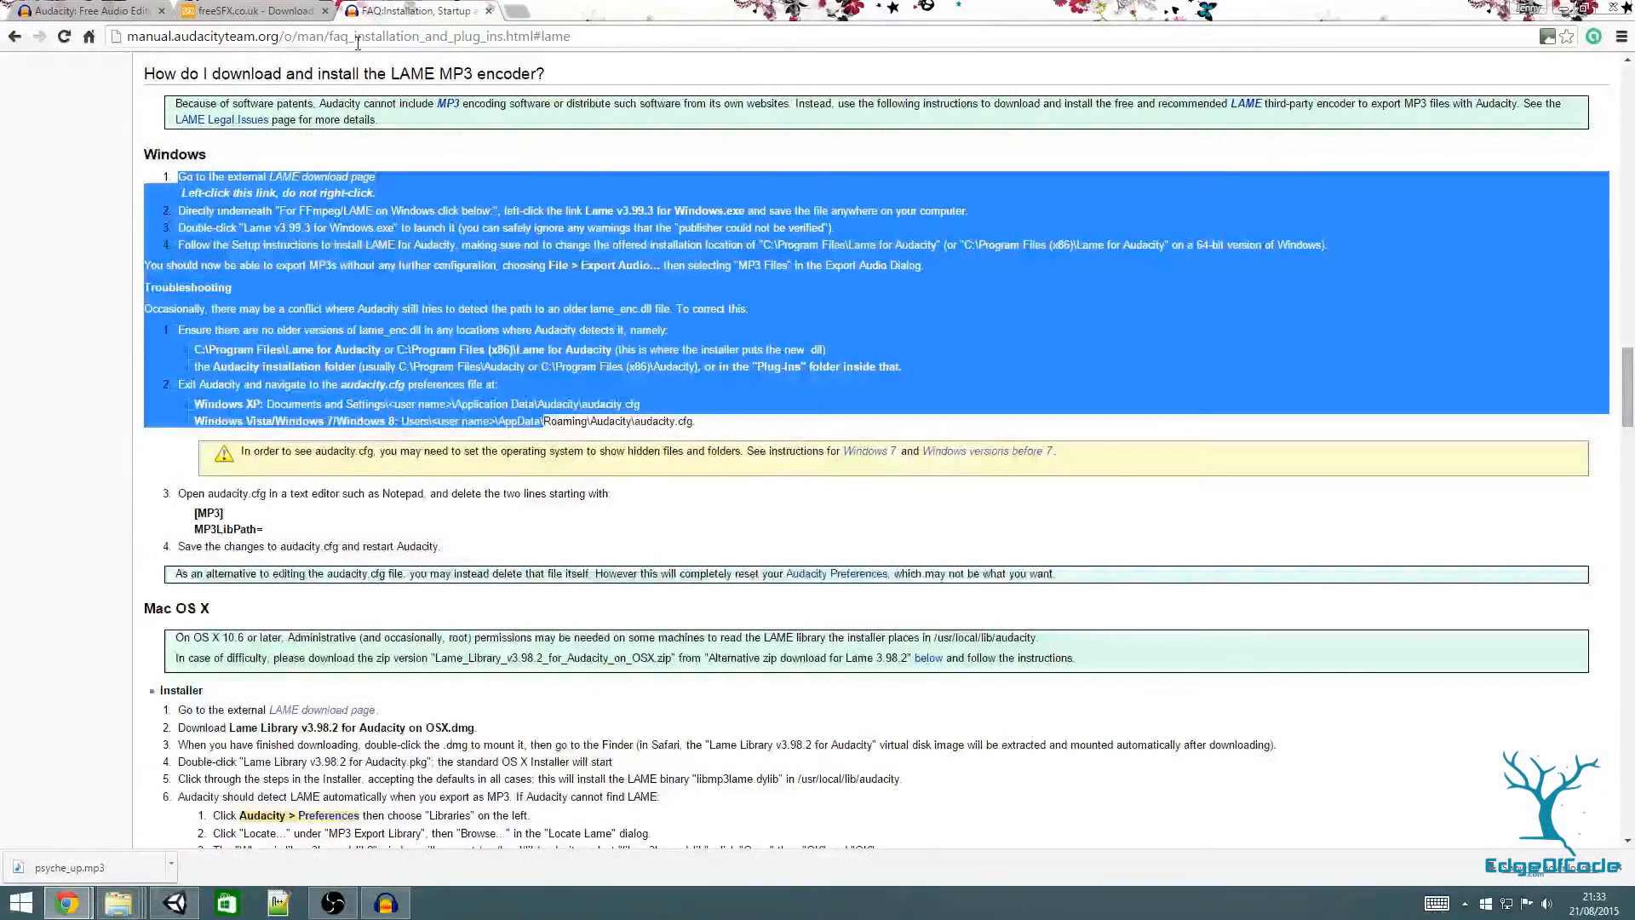
pyautogui.click(202, 10)
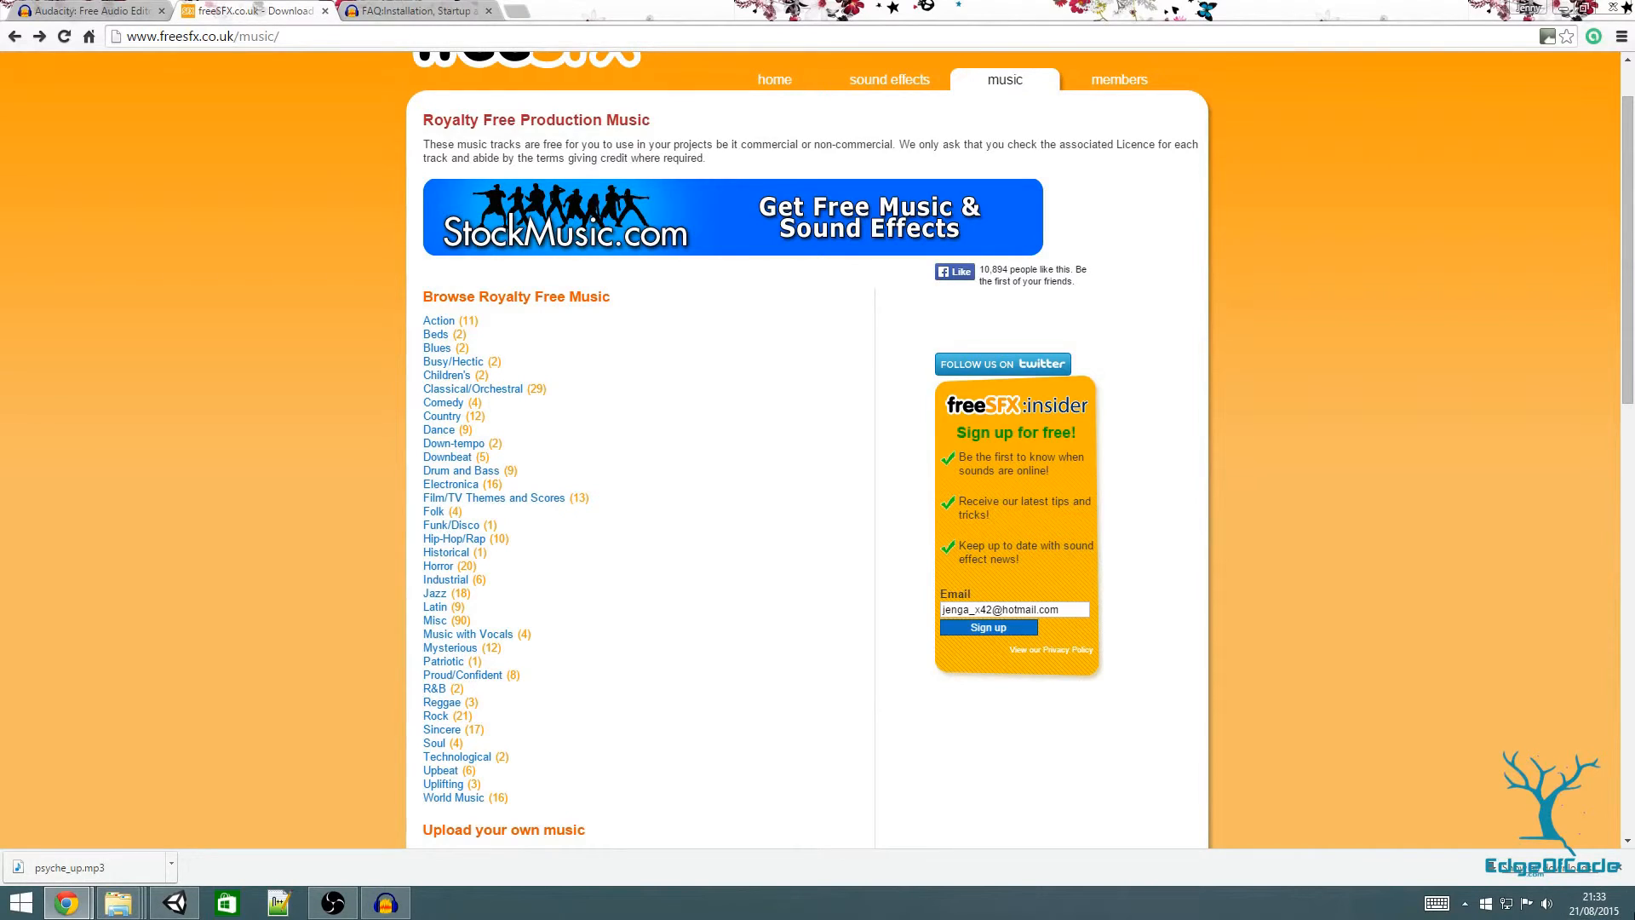
# Step: Launch LMMS from the desktop to view its song and beat editors, and close it
pyautogui.click(1632, 906)
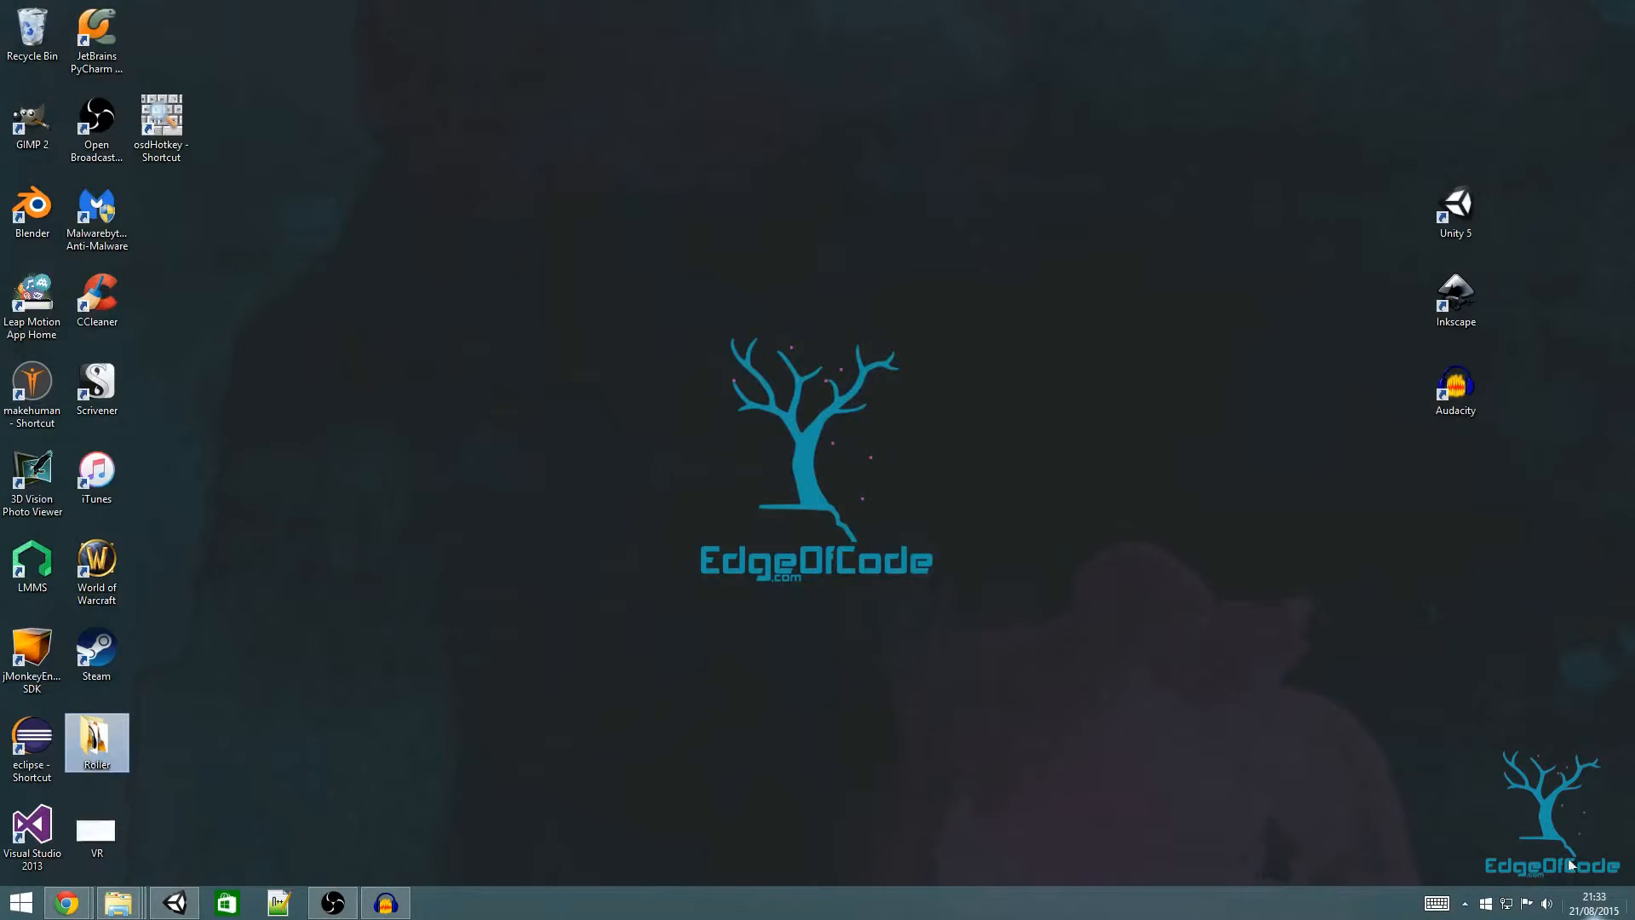
pyautogui.click(25, 560)
pyautogui.doubleClick(25, 559)
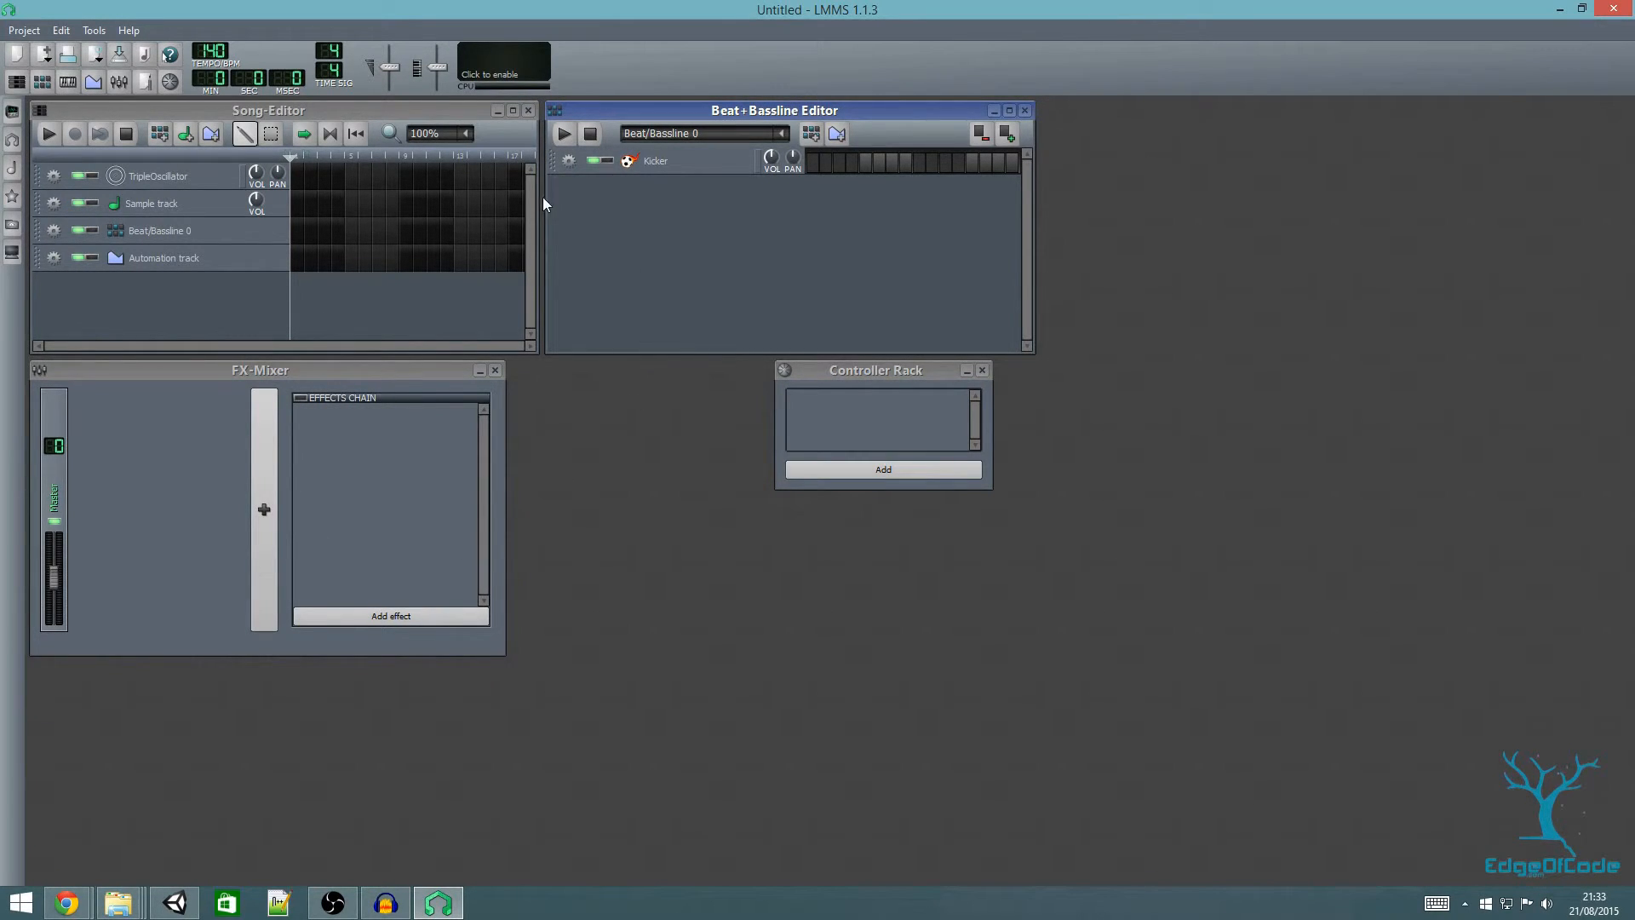
pyautogui.click(1614, 9)
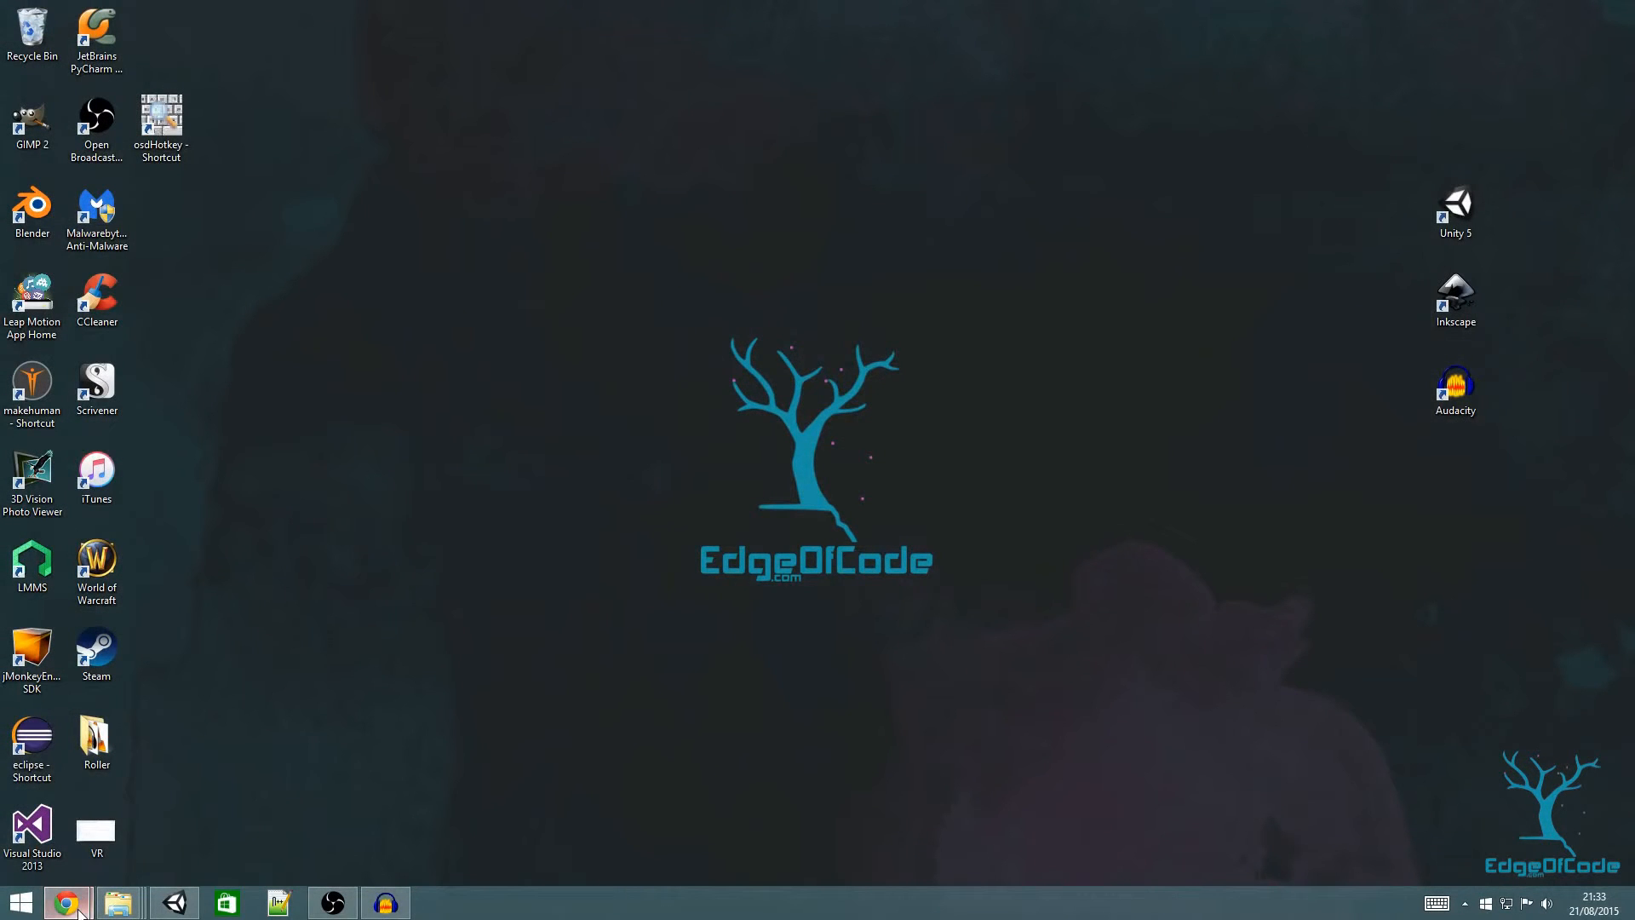
# Step: Return to freeSFX in Chrome, open the Action music category and look through its tracks
pyautogui.moveTo(66, 901)
pyautogui.click(297, 809)
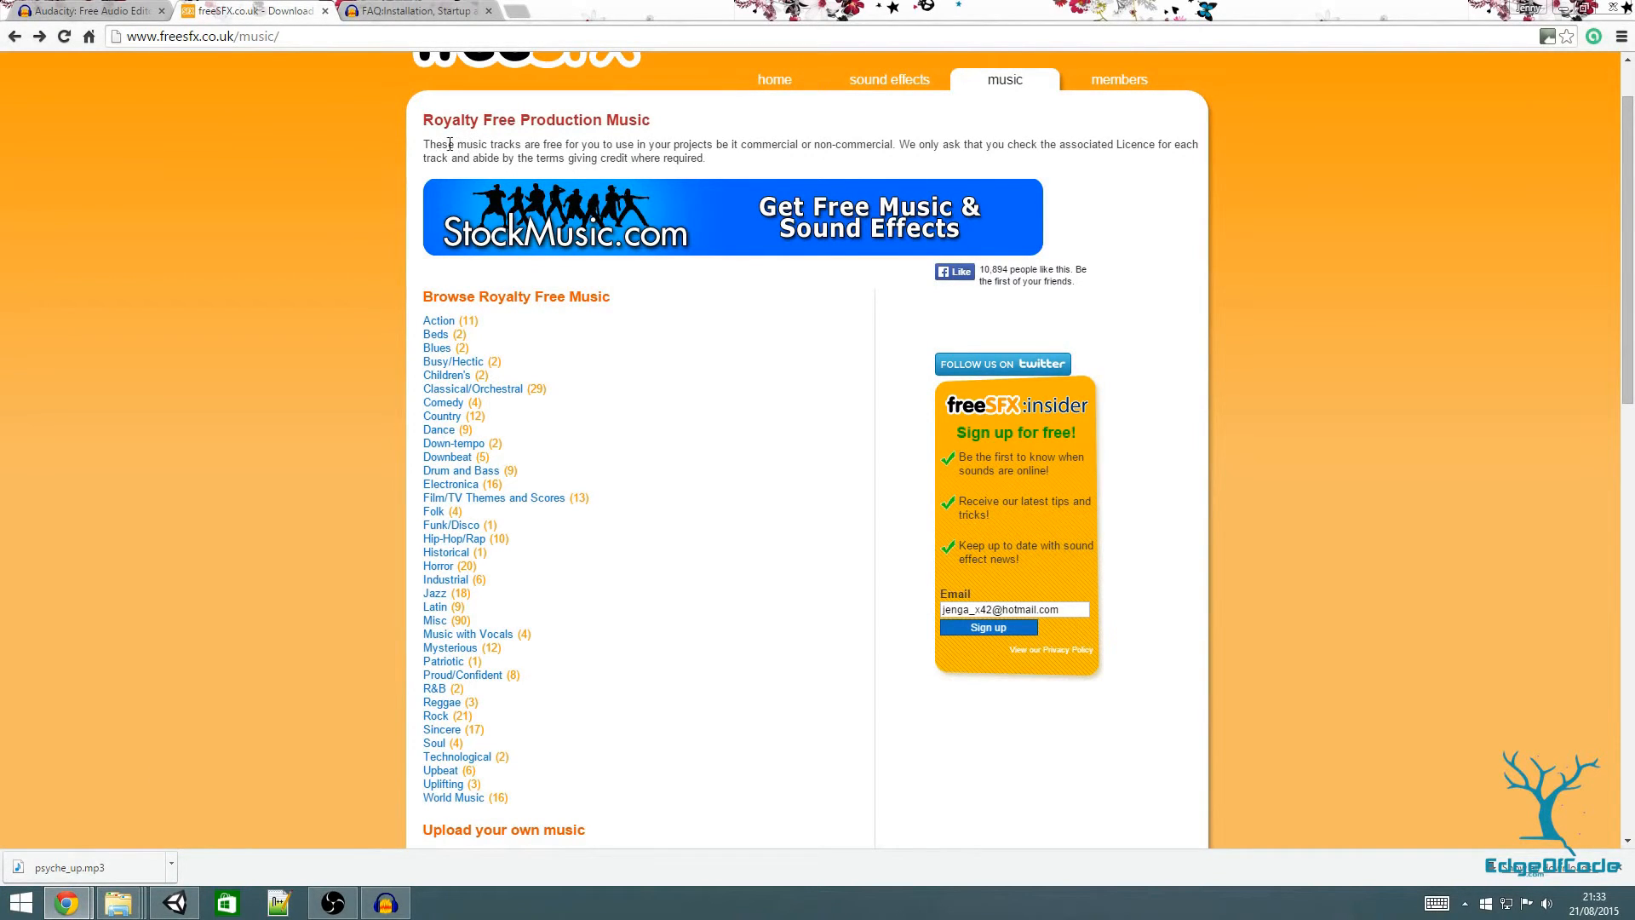
pyautogui.click(439, 323)
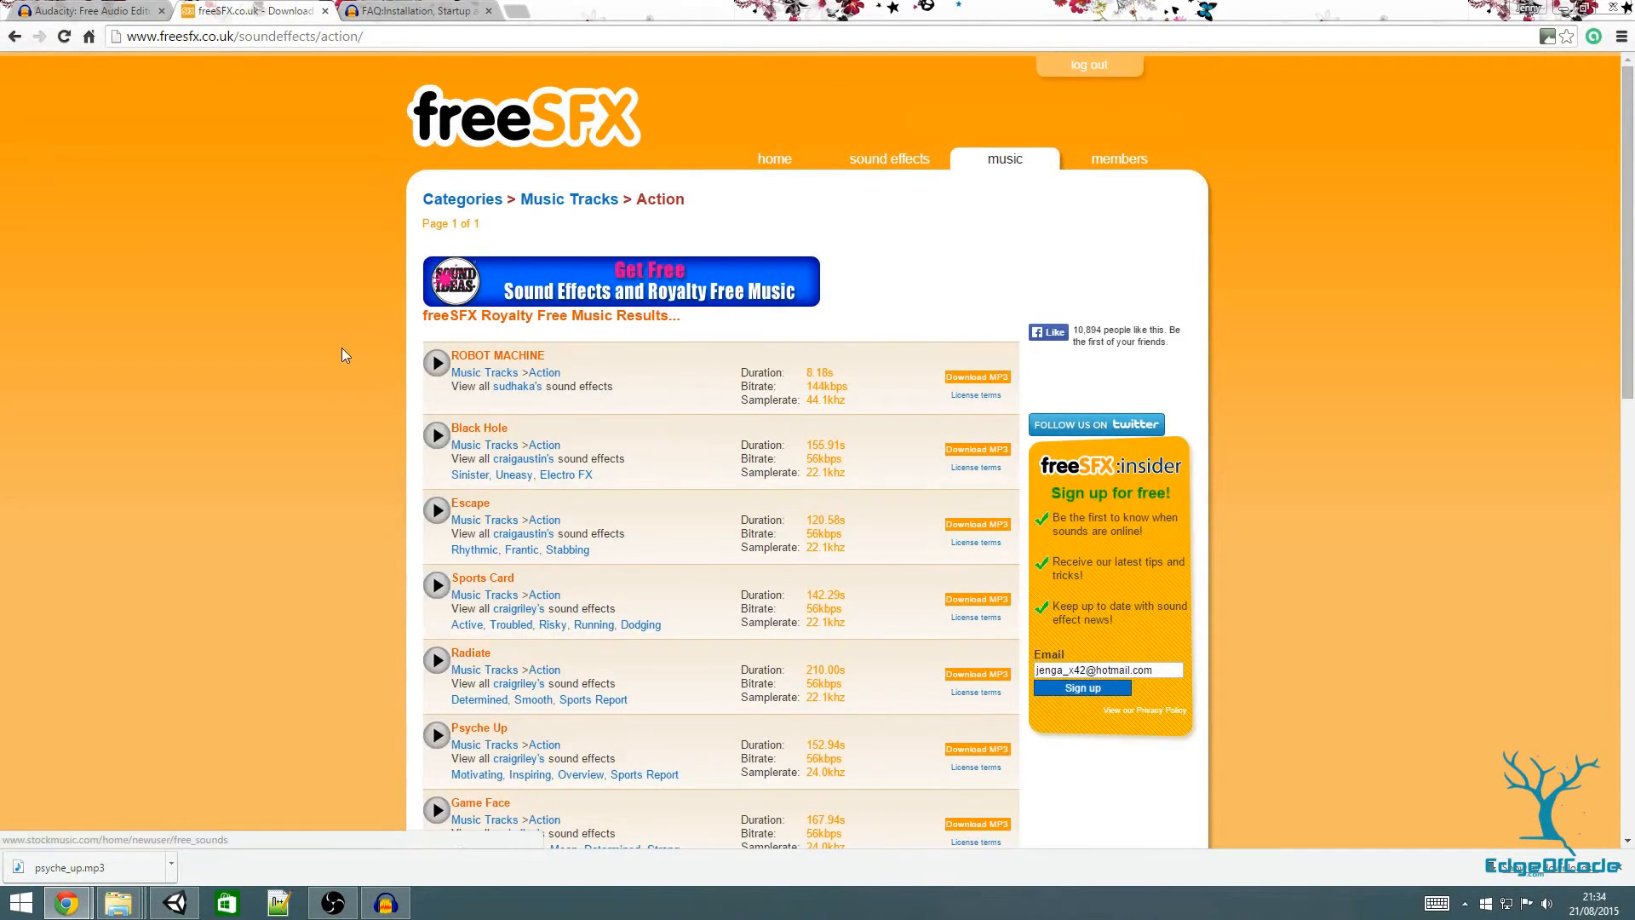
pyautogui.scroll(-2, 343, 353)
pyautogui.scroll(-1, 340, 346)
pyautogui.scroll(1, 341, 346)
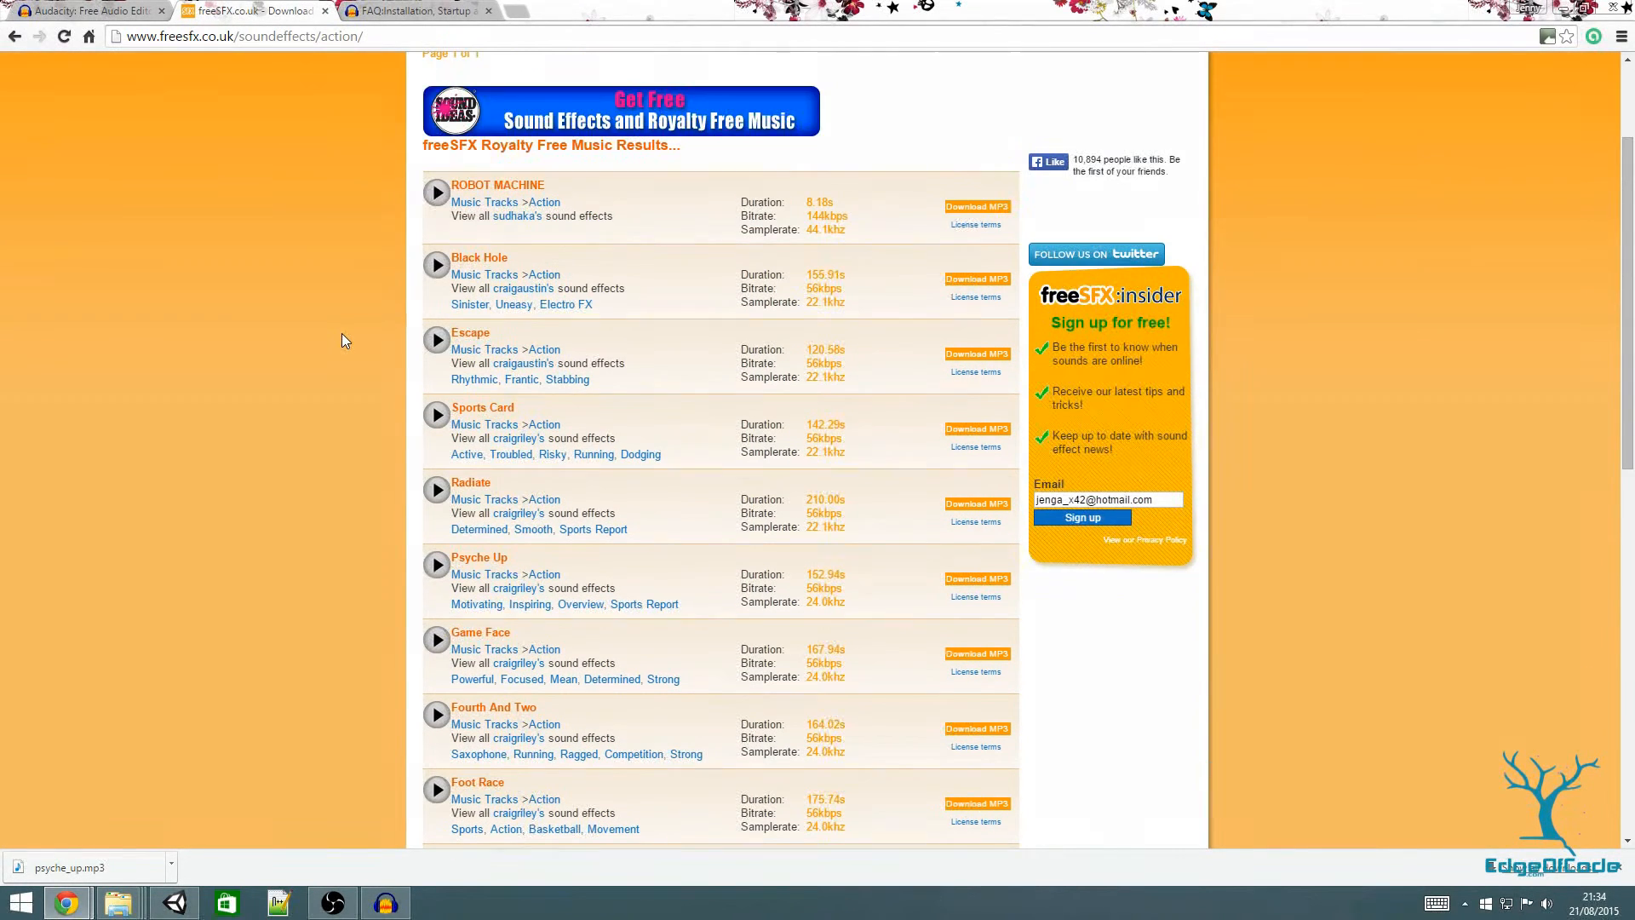
# Step: Preview the Escape, Radiate and Psyche Up tracks in the Action music list
pyautogui.click(436, 341)
pyautogui.click(436, 340)
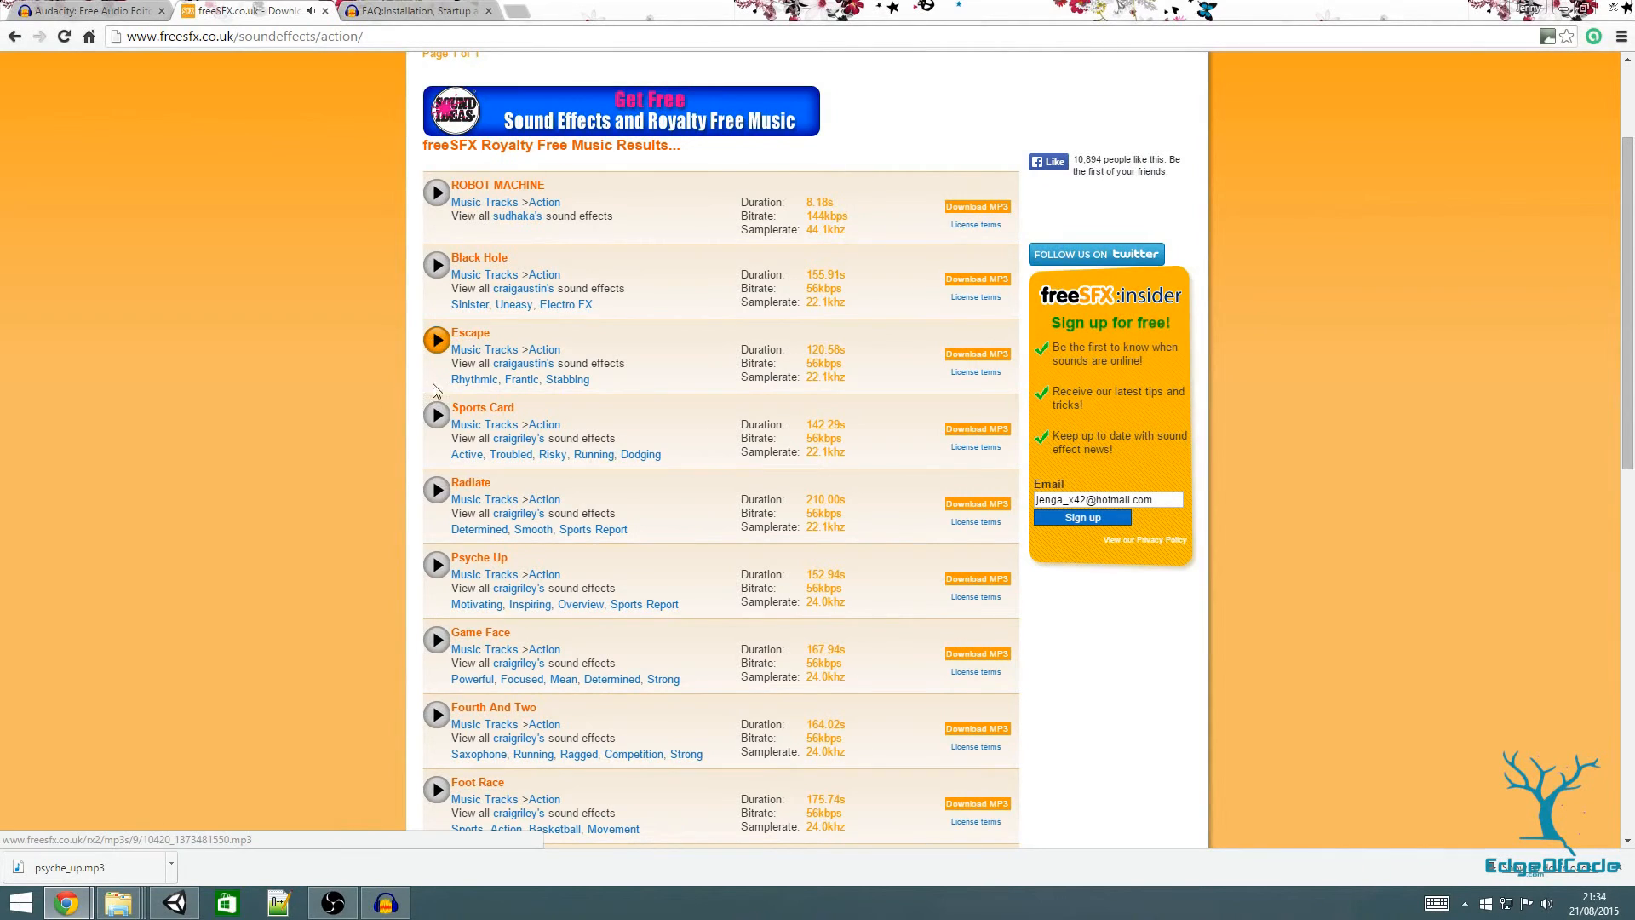
pyautogui.click(435, 492)
pyautogui.click(436, 491)
pyautogui.click(436, 569)
pyautogui.click(439, 569)
pyautogui.click(439, 567)
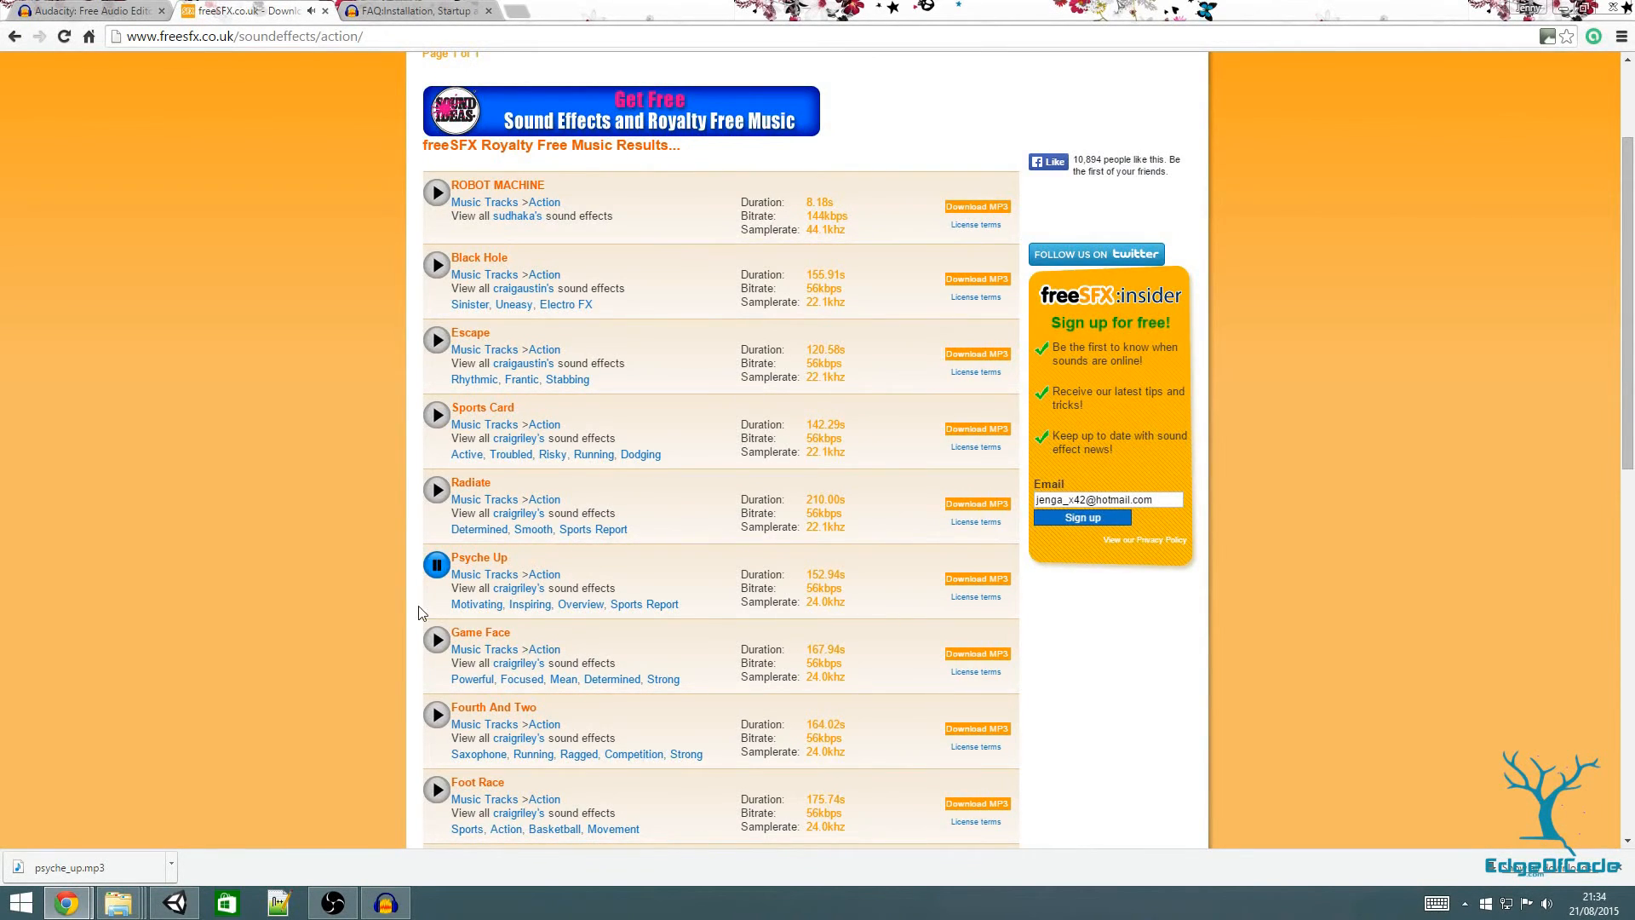
# Step: Open the profile of the Game Face track's contributor and read the usage and credit terms in the description
pyautogui.click(518, 663)
pyautogui.moveTo(420, 199); pyautogui.dragTo(547, 208)
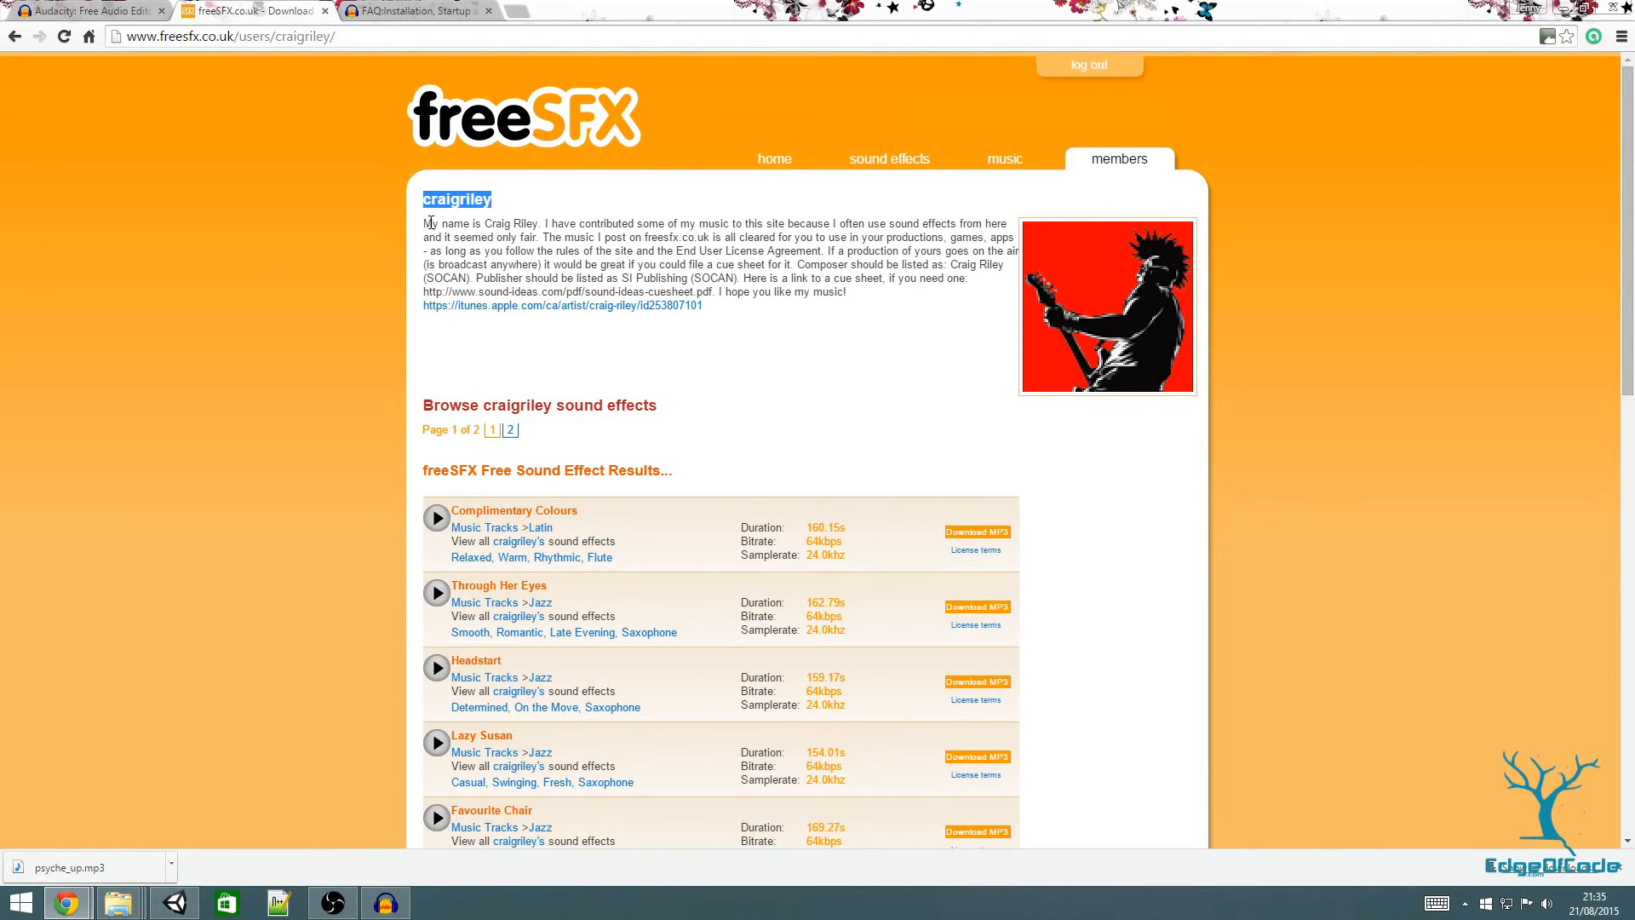
pyautogui.moveTo(432, 222); pyautogui.dragTo(810, 306)
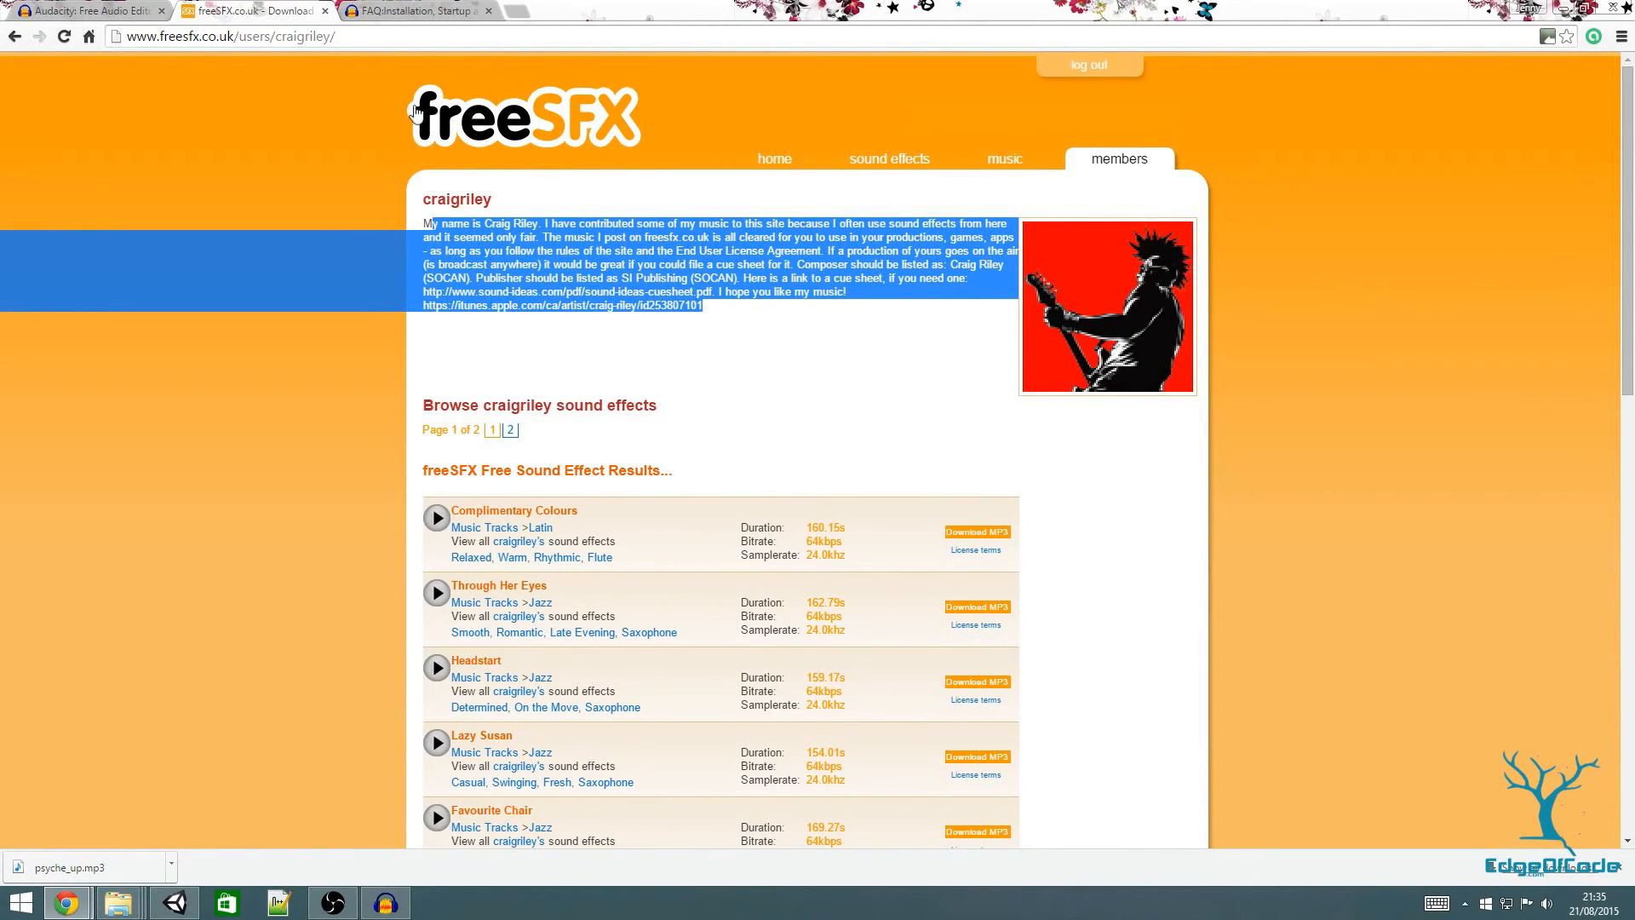
pyautogui.click(566, 164)
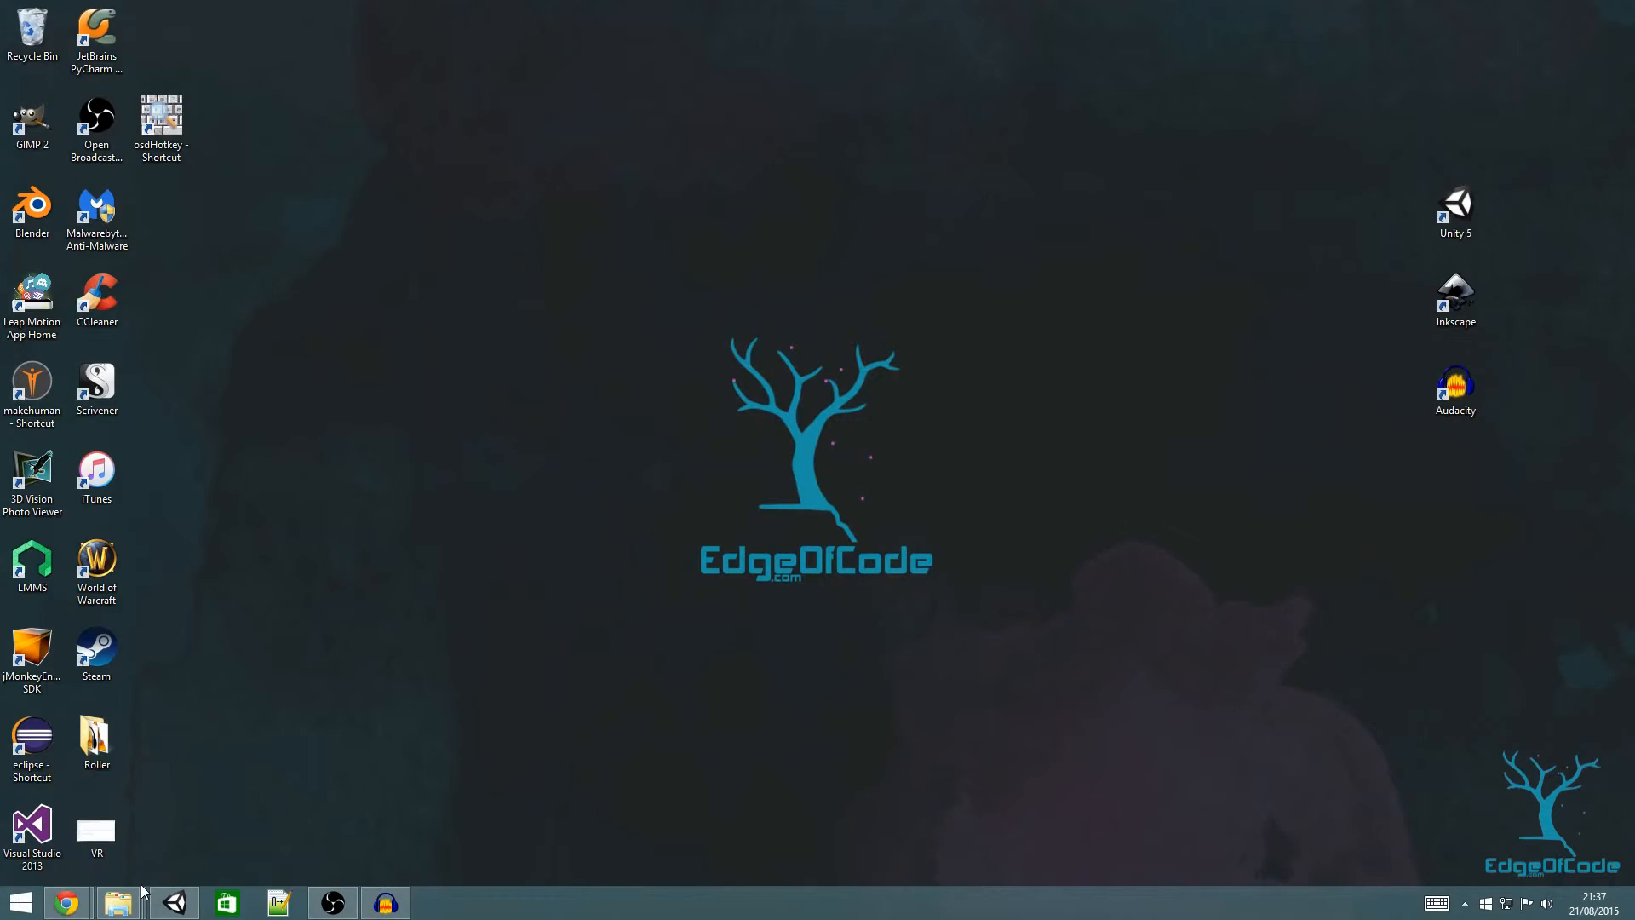
# Step: Import psyche_up from the Roller folder in File Explorer into Unity's Audio folder, and save the project
pyautogui.moveTo(128, 898)
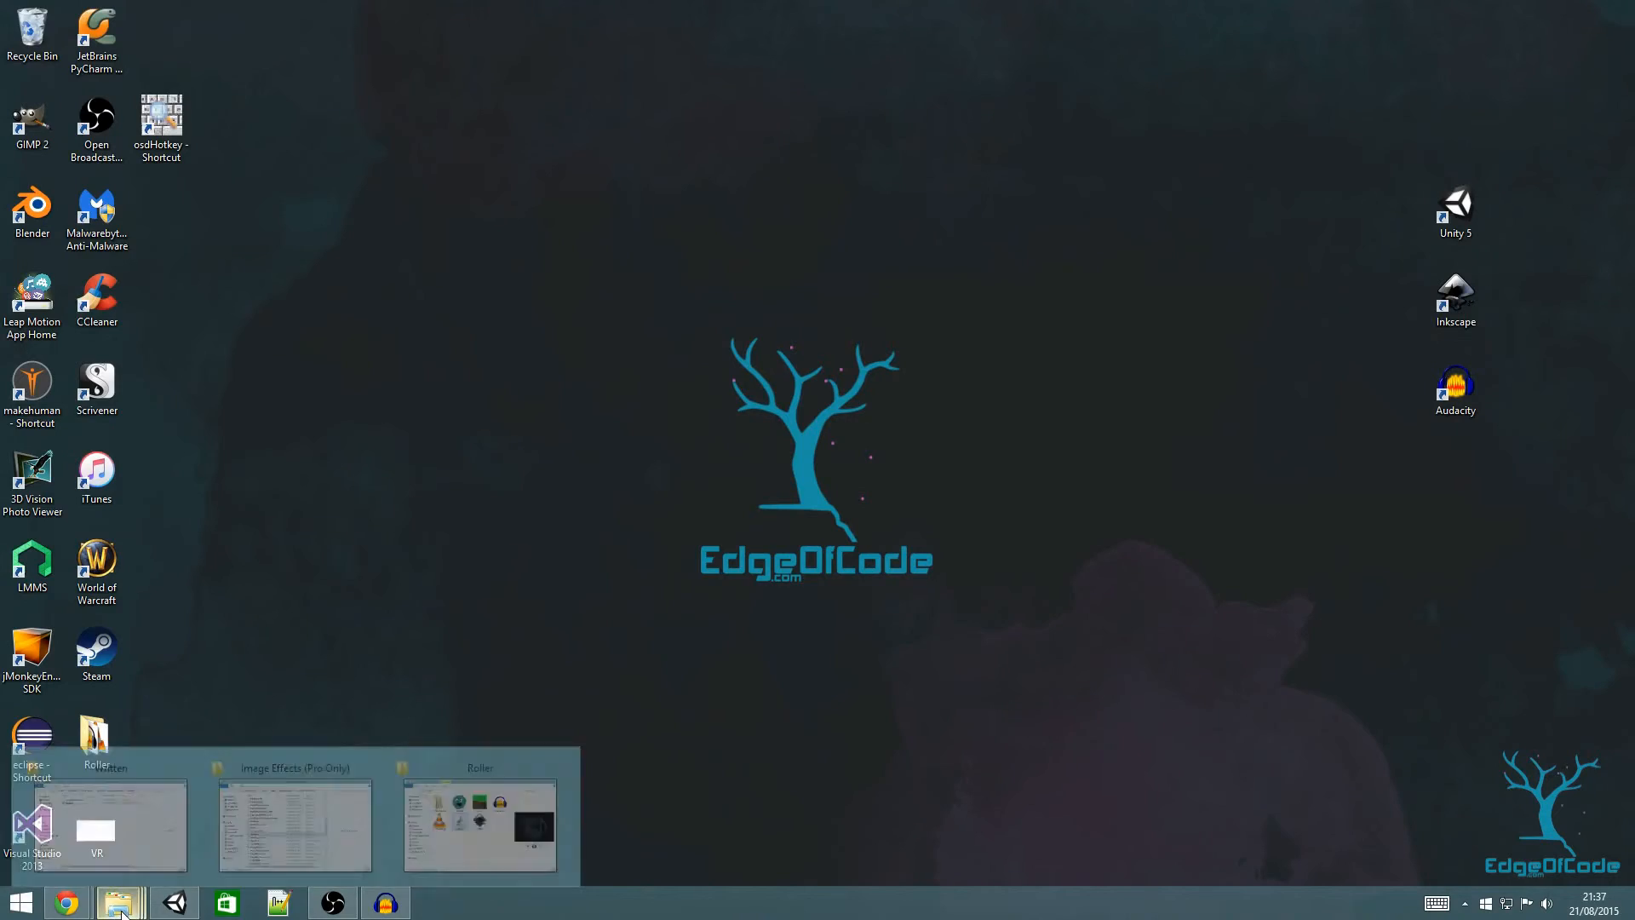
pyautogui.click(484, 805)
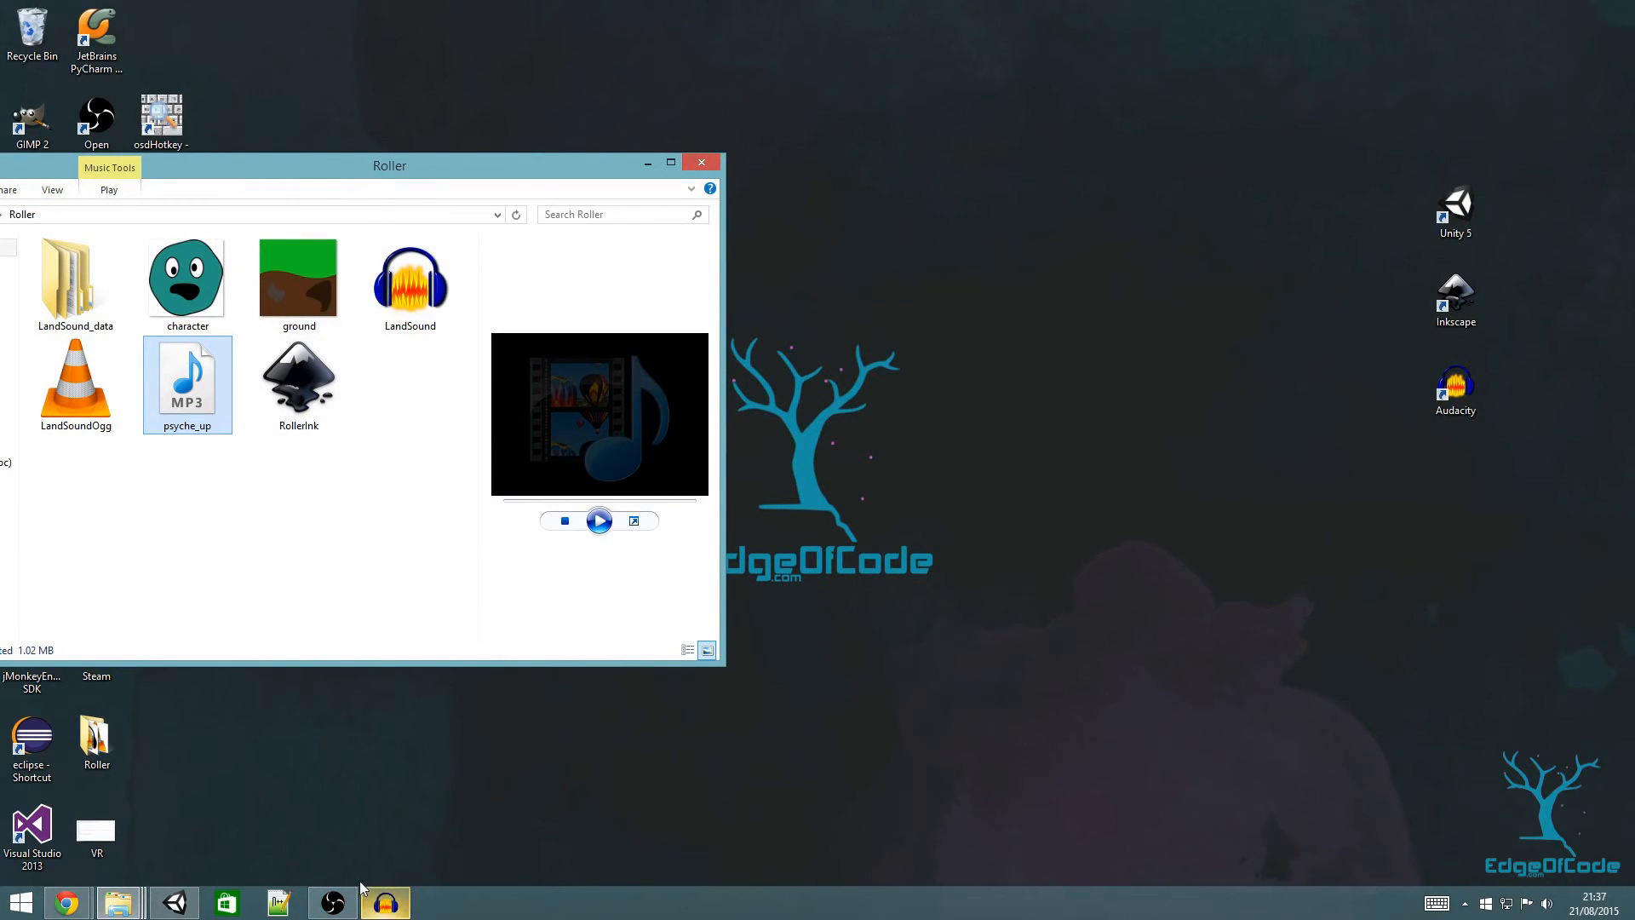
pyautogui.click(181, 905)
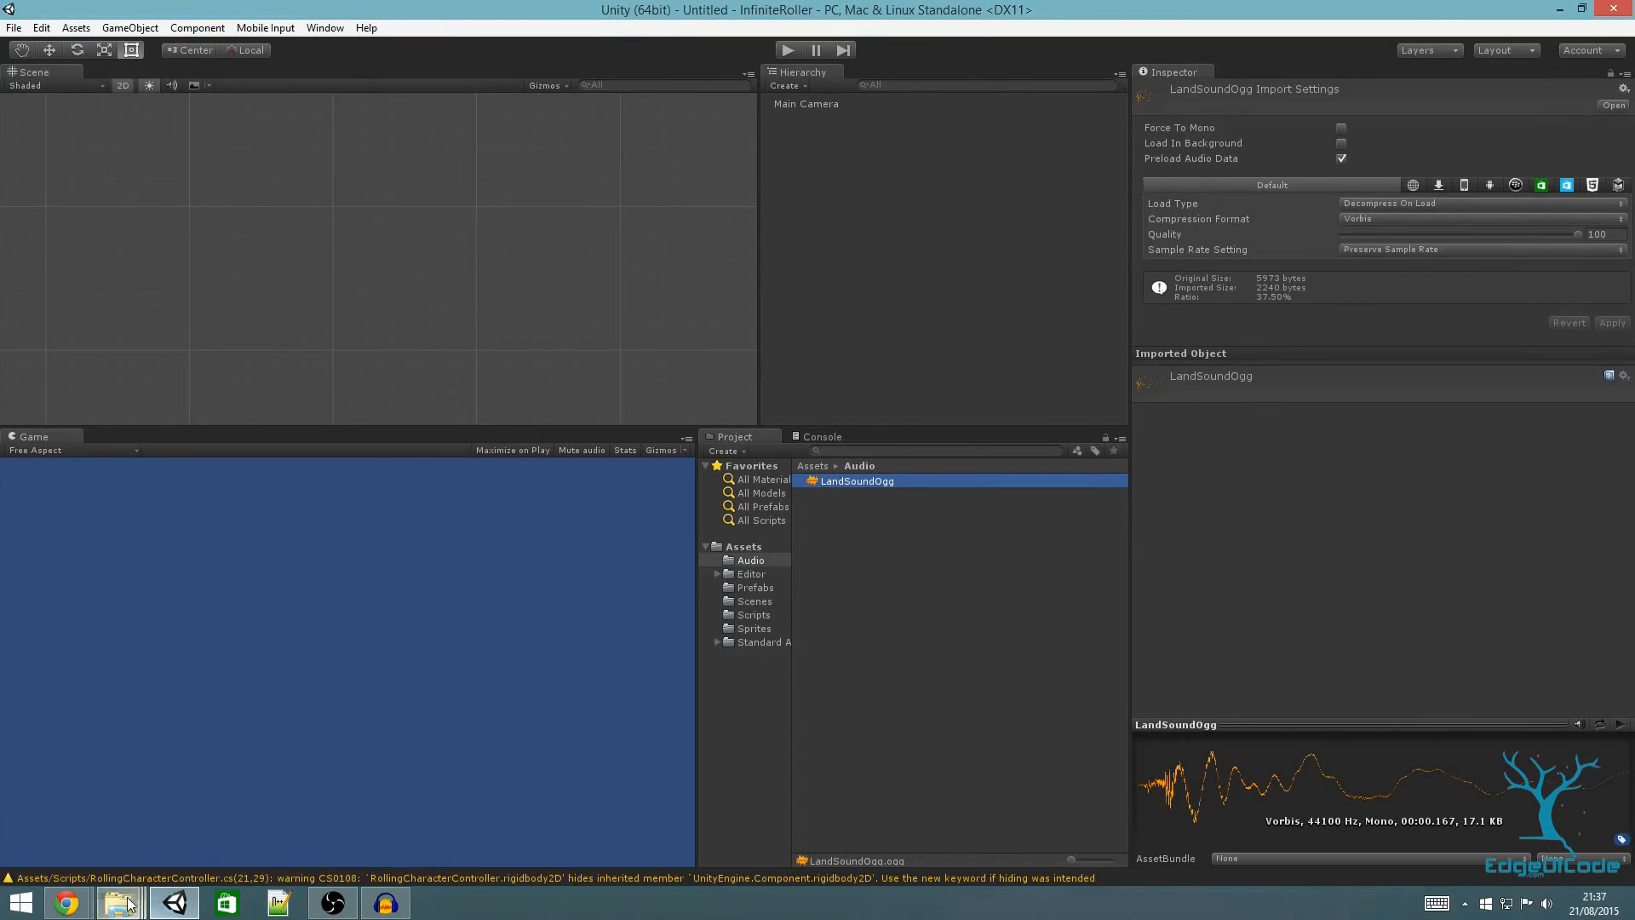
pyautogui.moveTo(120, 901)
pyautogui.click(453, 810)
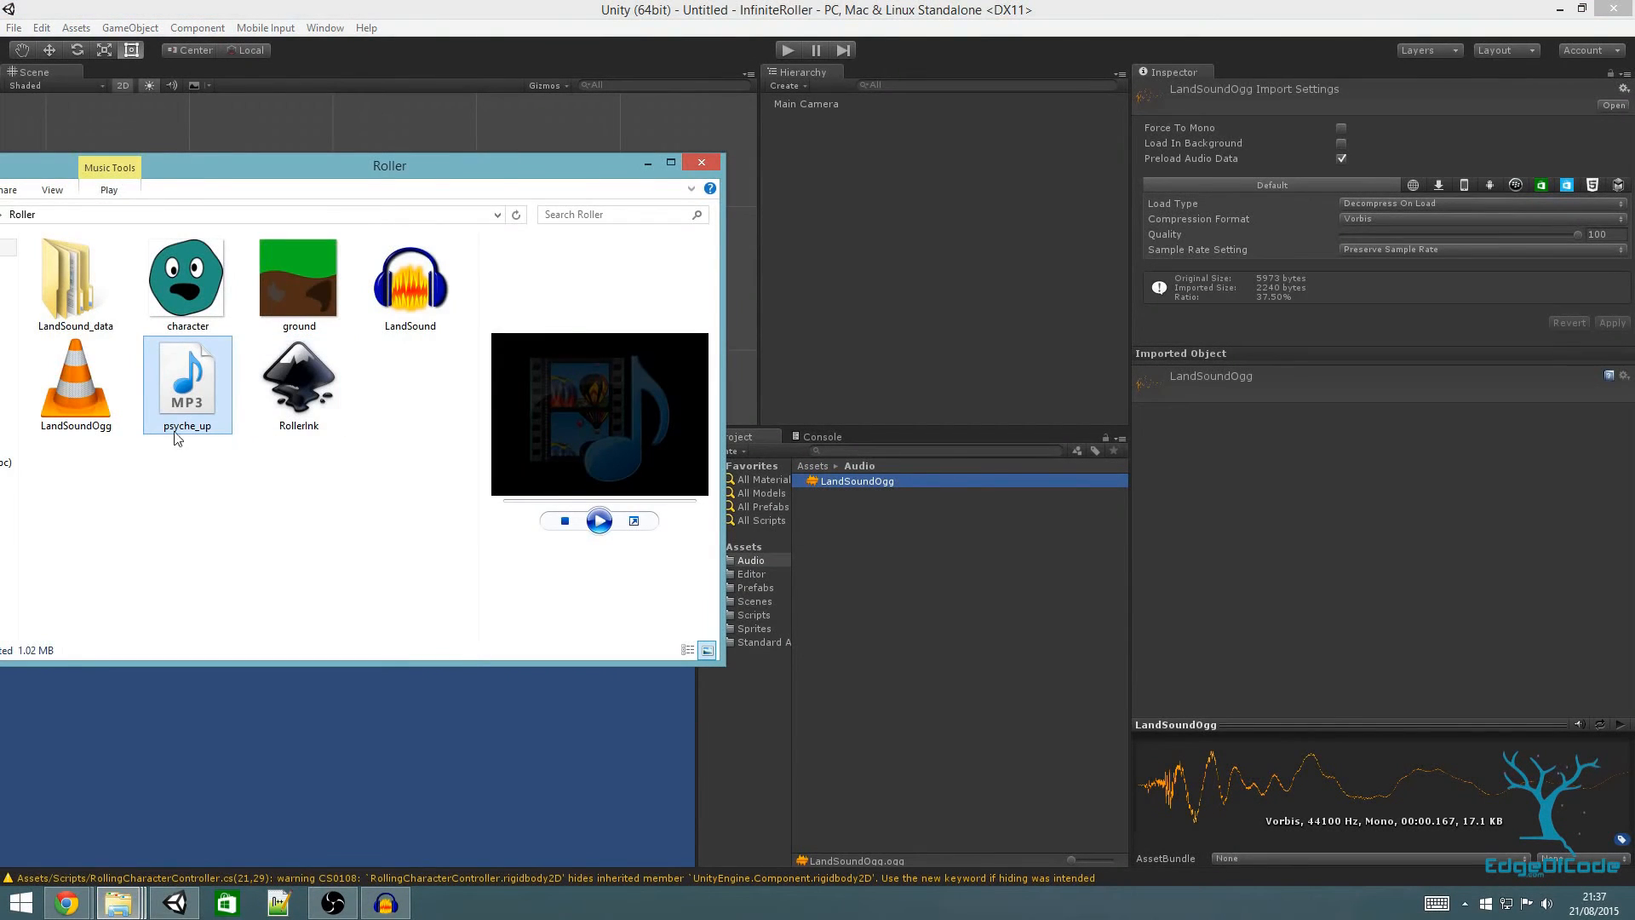
pyautogui.moveTo(198, 388); pyautogui.dragTo(915, 594)
pyautogui.click(846, 494)
pyautogui.click(14, 27)
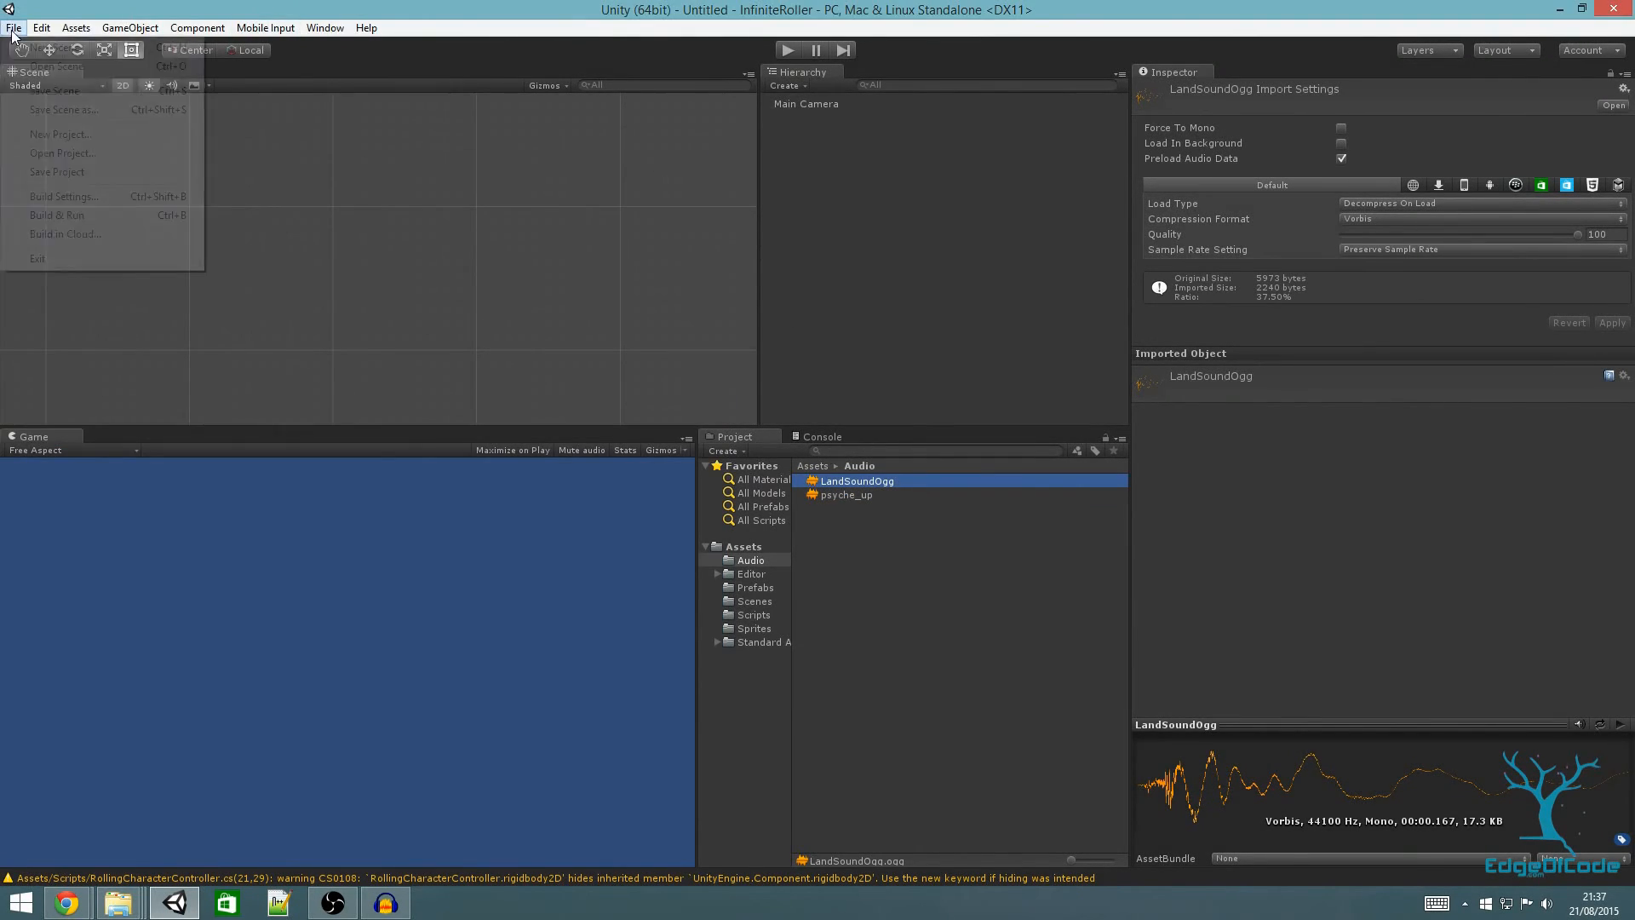
pyautogui.click(58, 171)
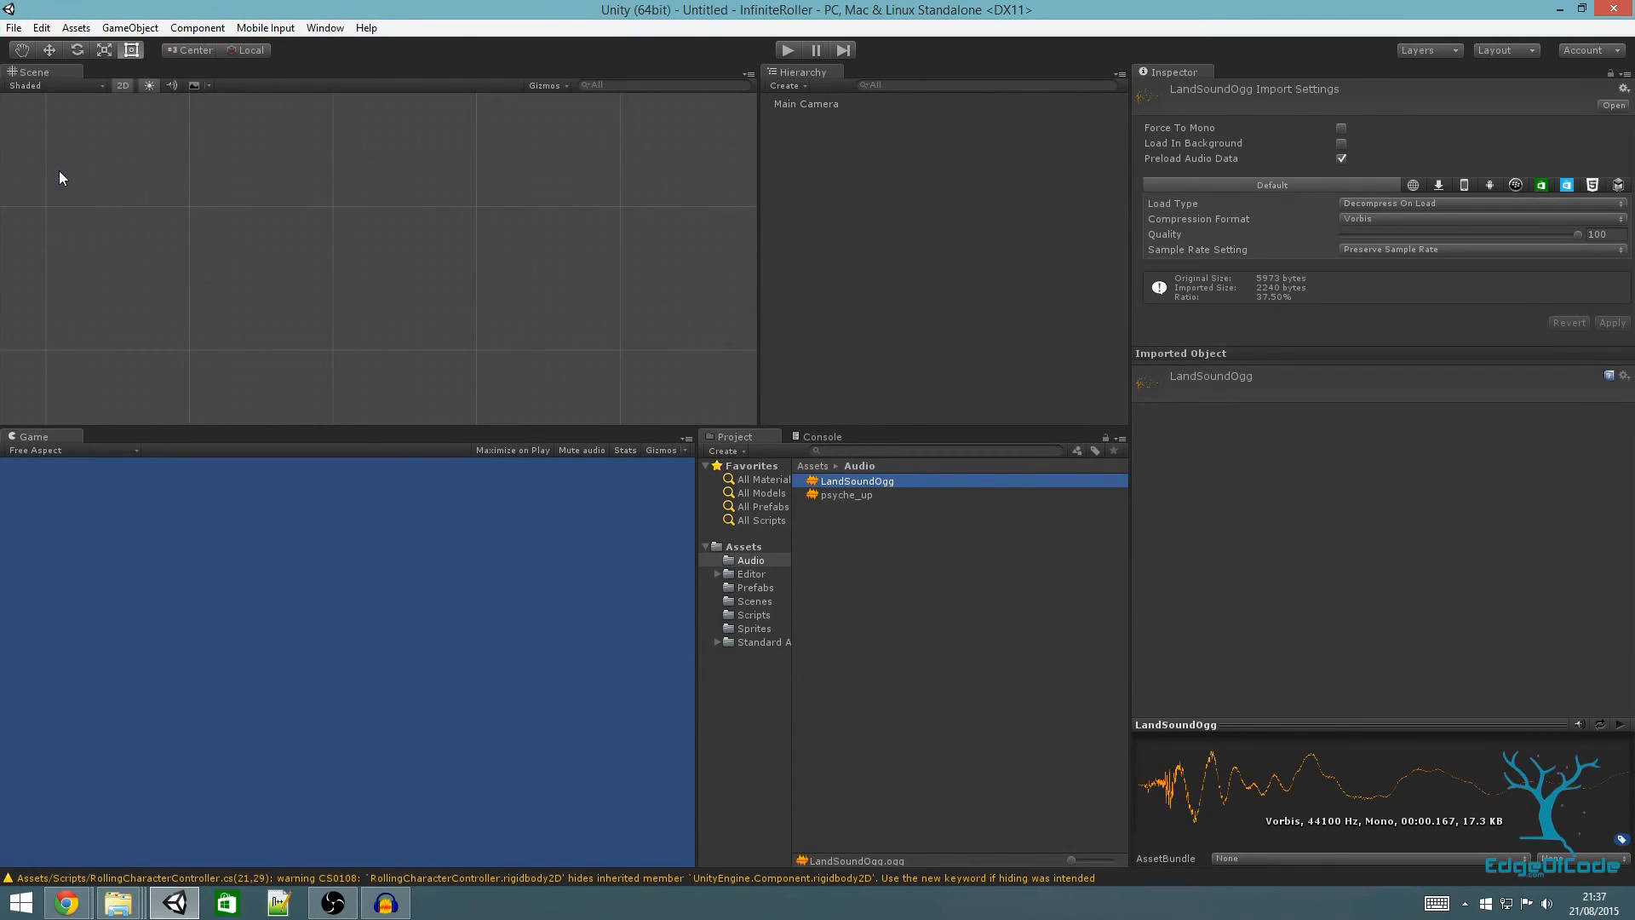